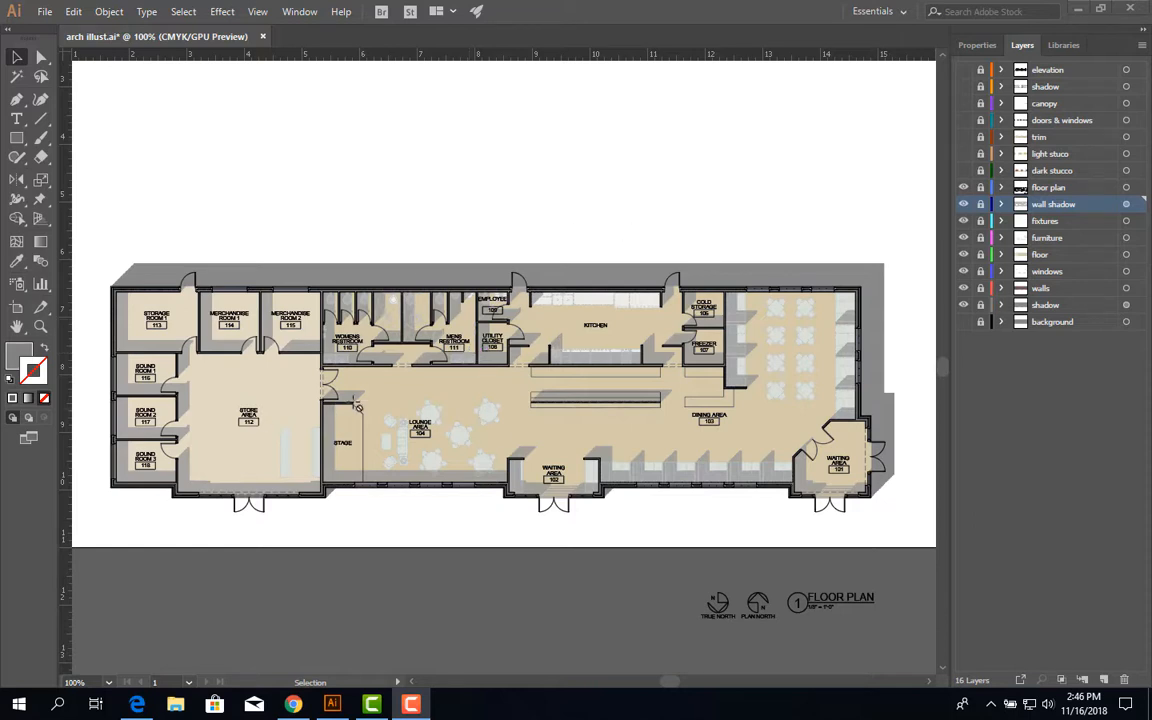
- Inspect the floor plan's shadows up close and compare the drawing with the wall shadow and lower shadow layers hidden and shown
scroll(552, 298, "up", 3)
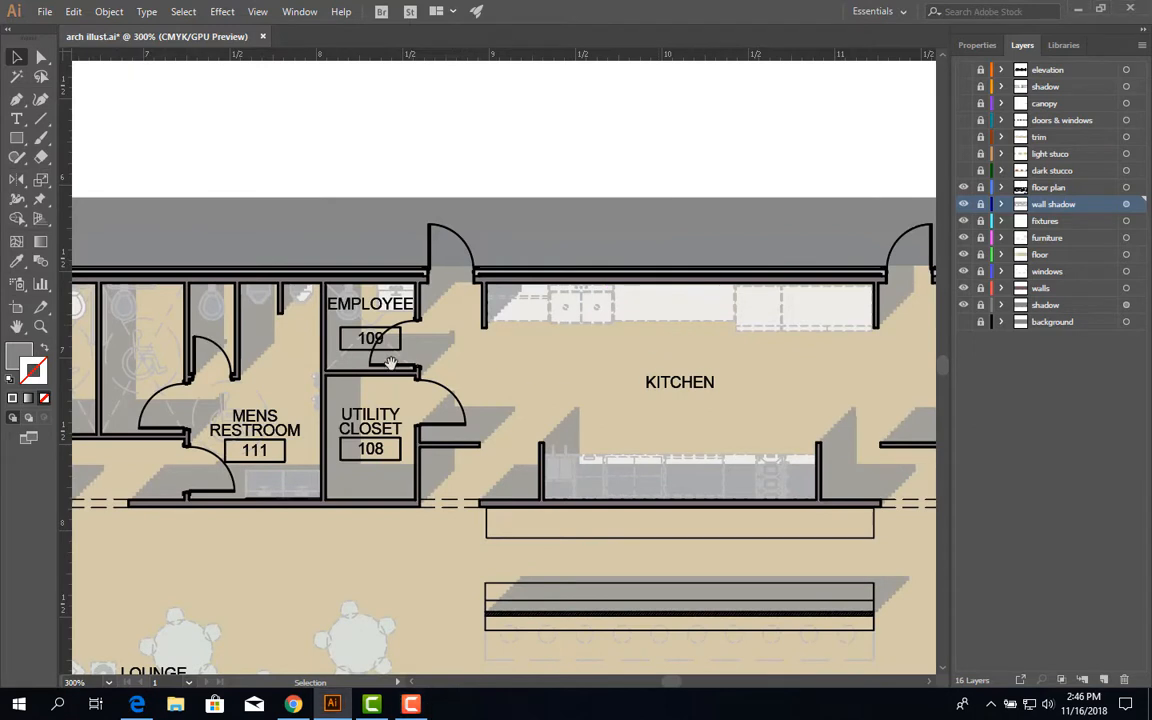
scroll(500, 363, "down", 1)
scroll(500, 363, "down", 3)
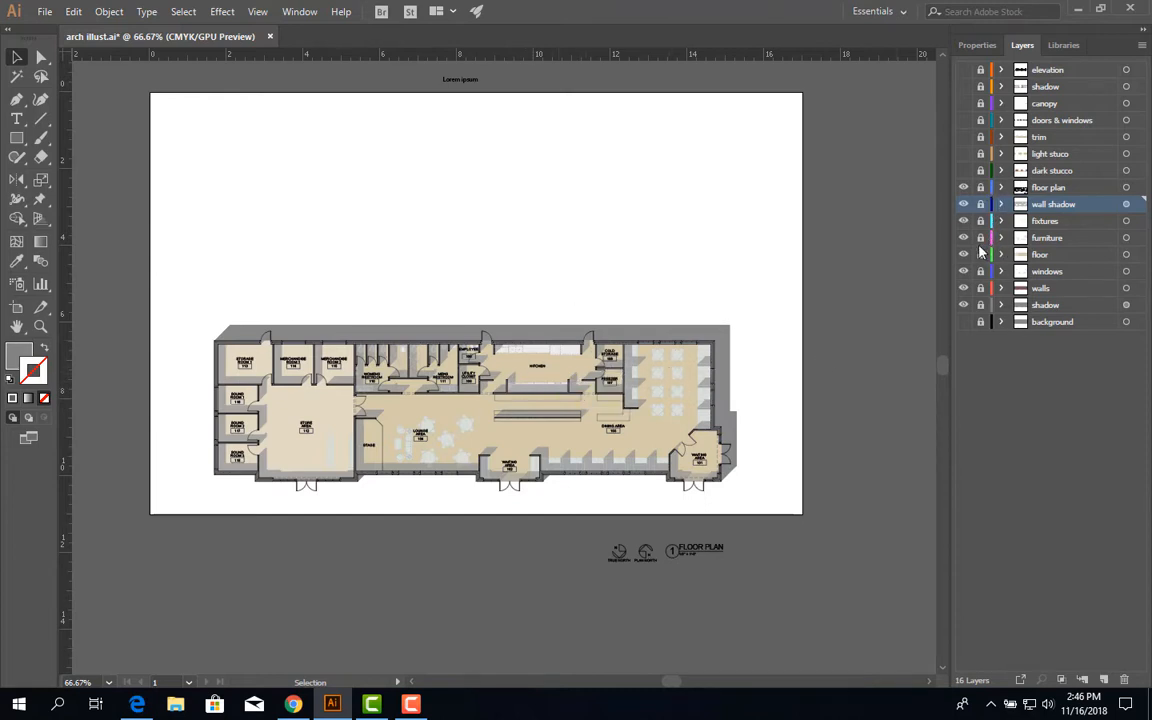
left_click(963, 204)
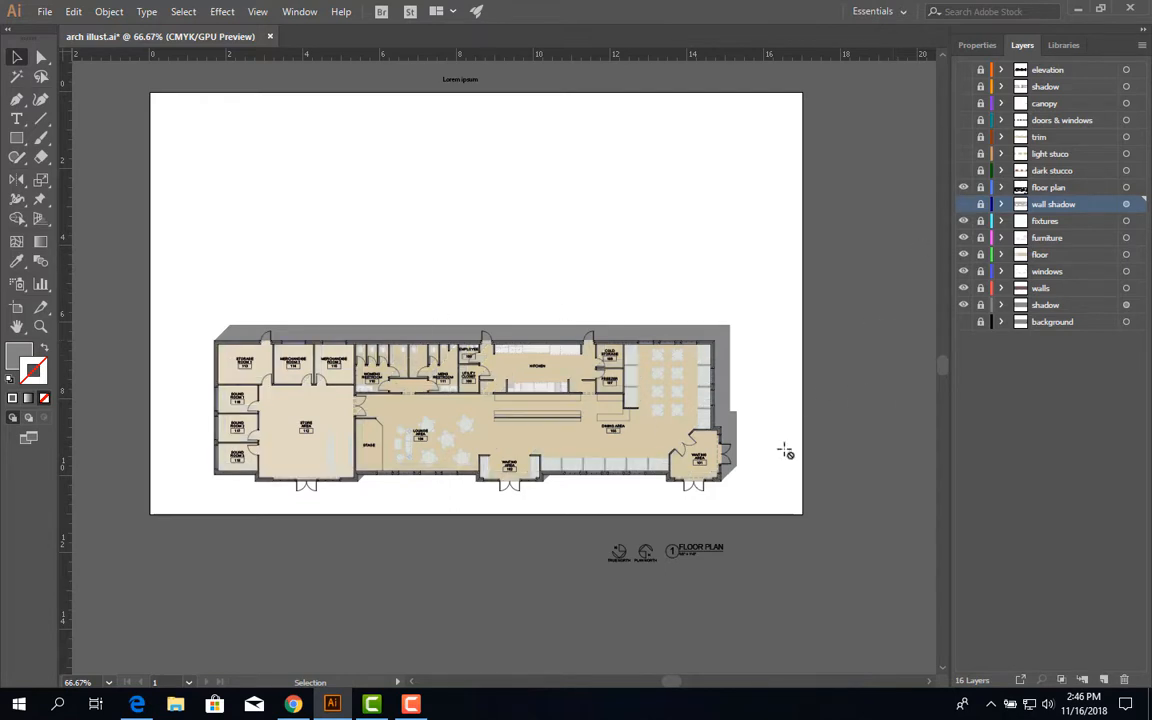
left_click(963, 204)
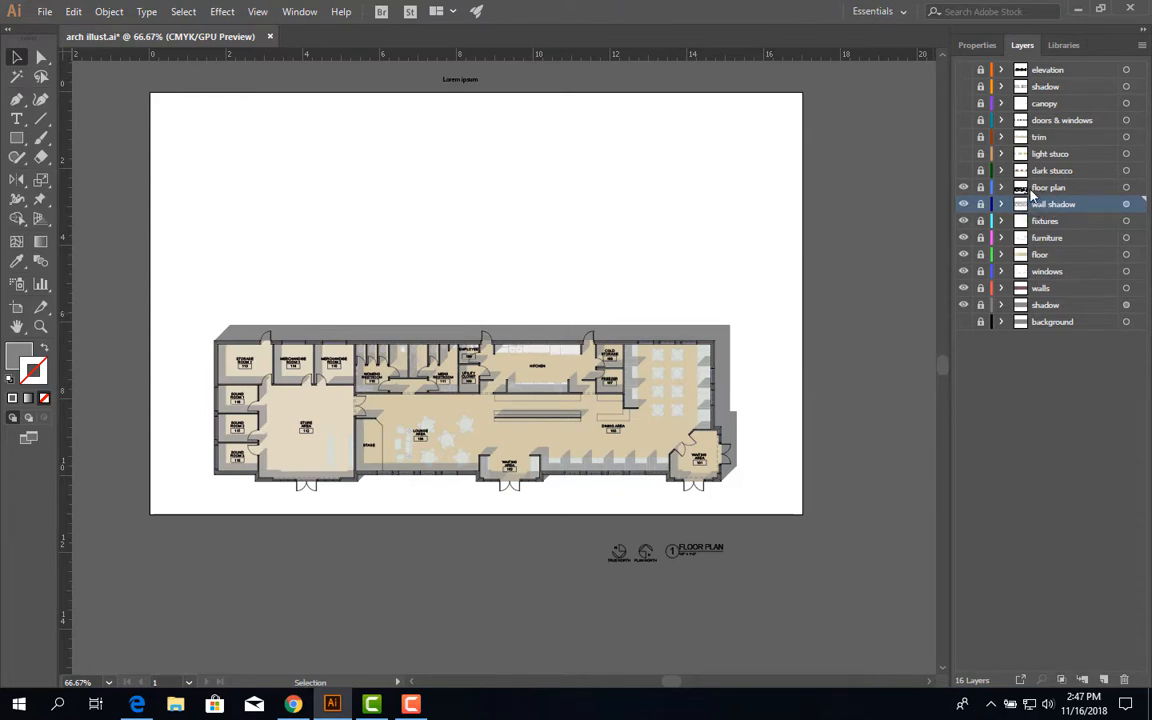
left_click(963, 306)
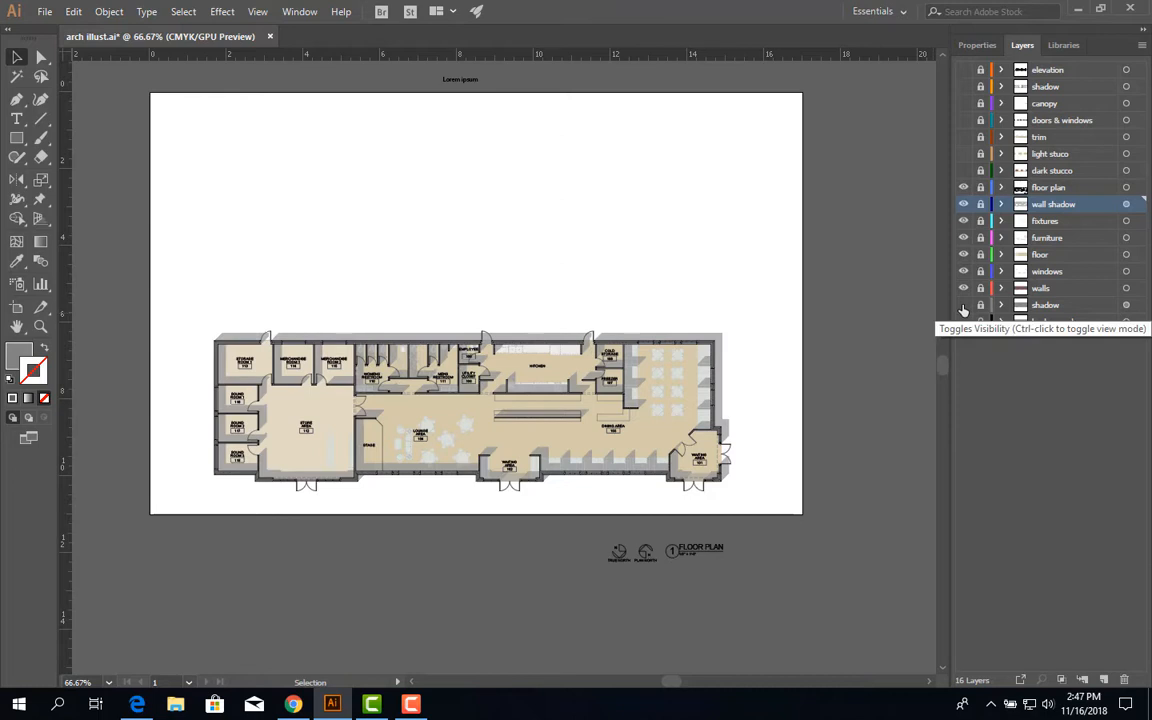
left_click(963, 306)
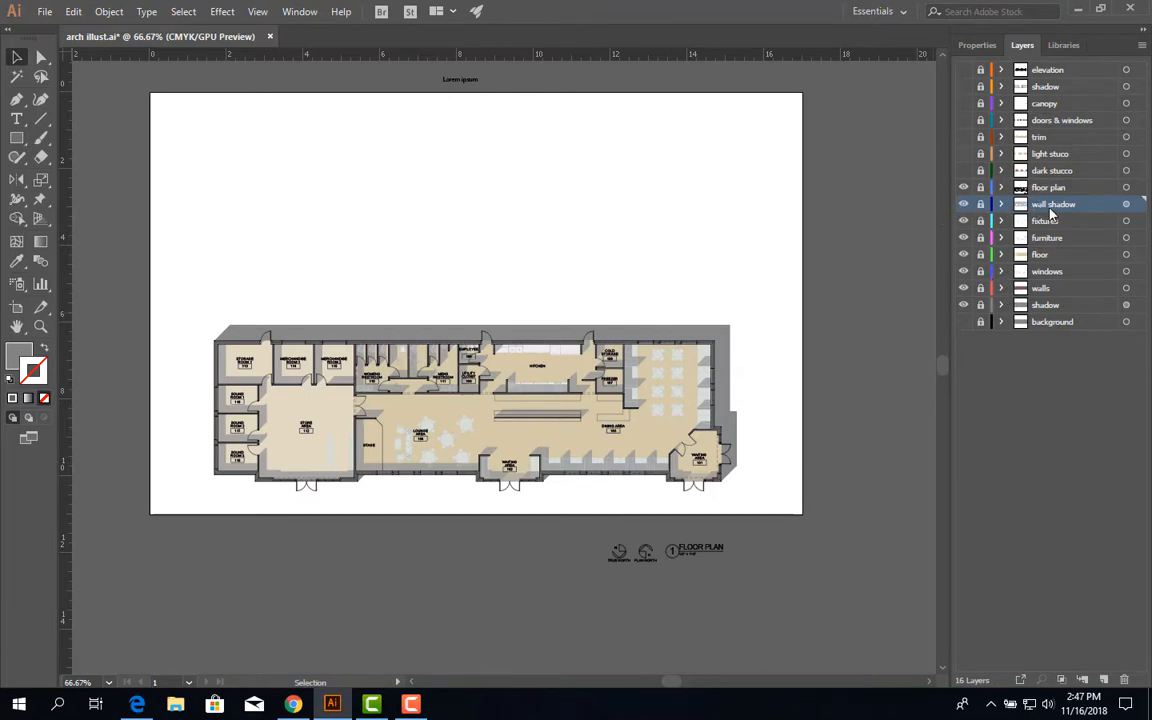
- Delete the wall shadow layer and the shadow layer directly above the background layer
left_click_drag(1051, 211, 1127, 678)
left_click(1030, 289)
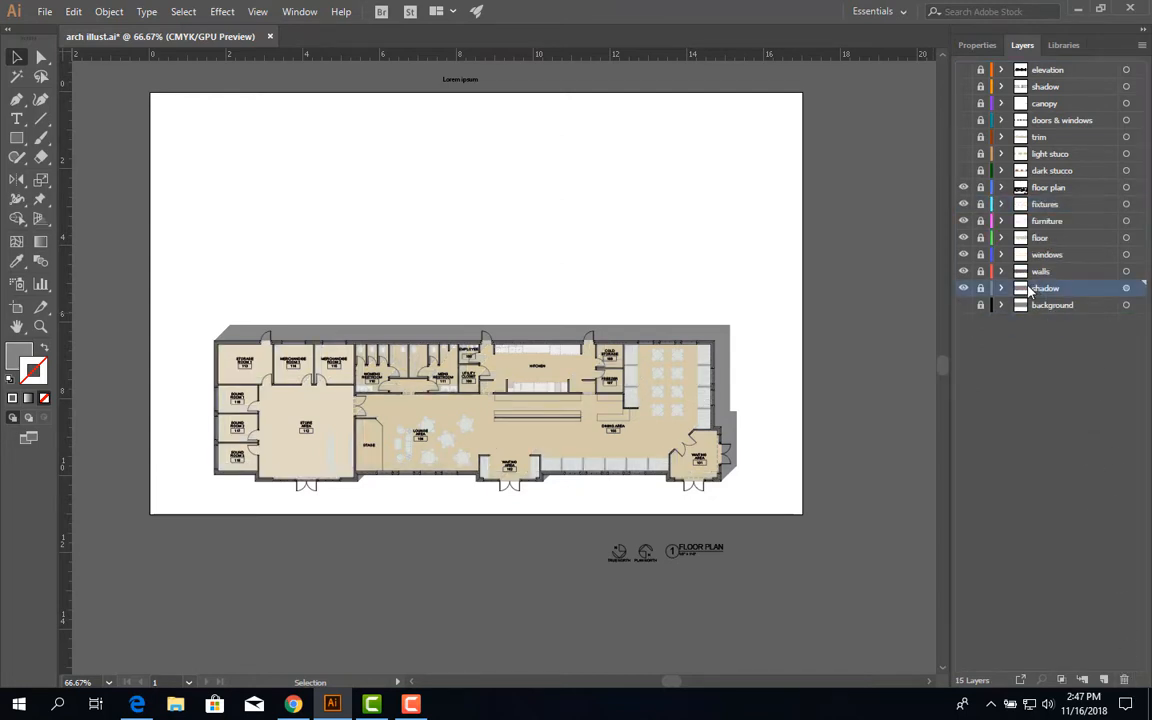
left_click_drag(1036, 291, 1123, 679)
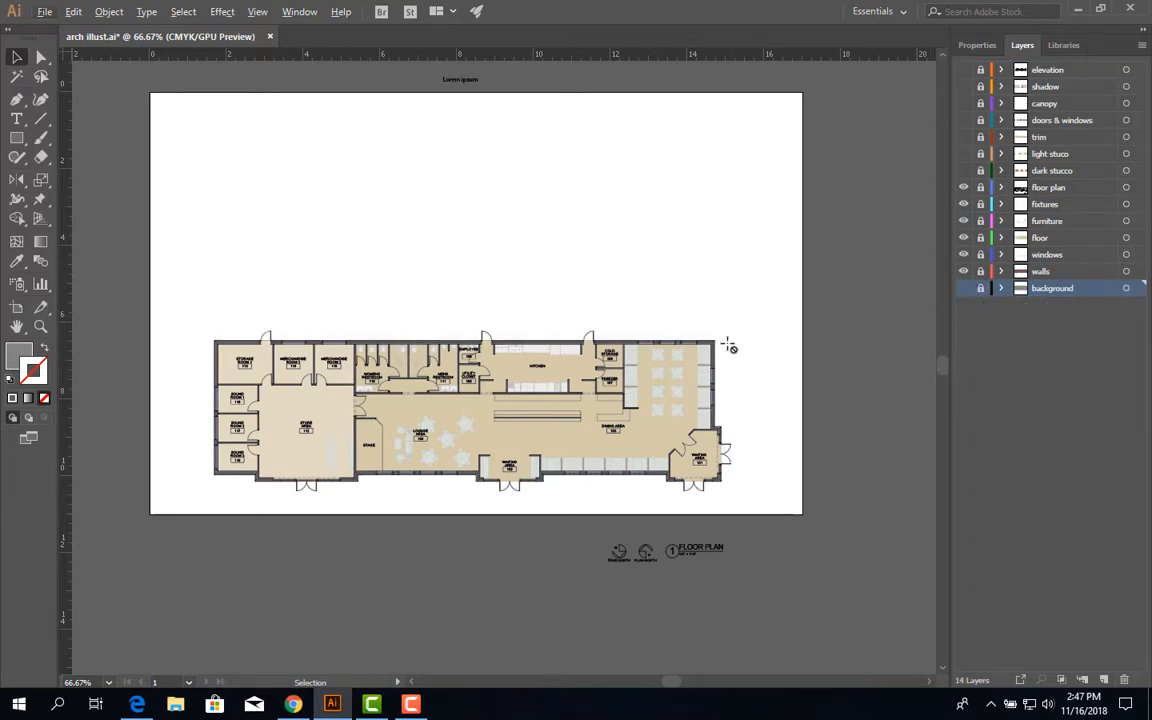
- Hide the floor plan, fixtures, furniture, floor and windows layers so only the walls layer is shown
scroll(711, 333, "up", 1)
scroll(711, 333, "up", 1)
scroll(711, 333, "down", 1)
left_click_drag(482, 305, 635, 262)
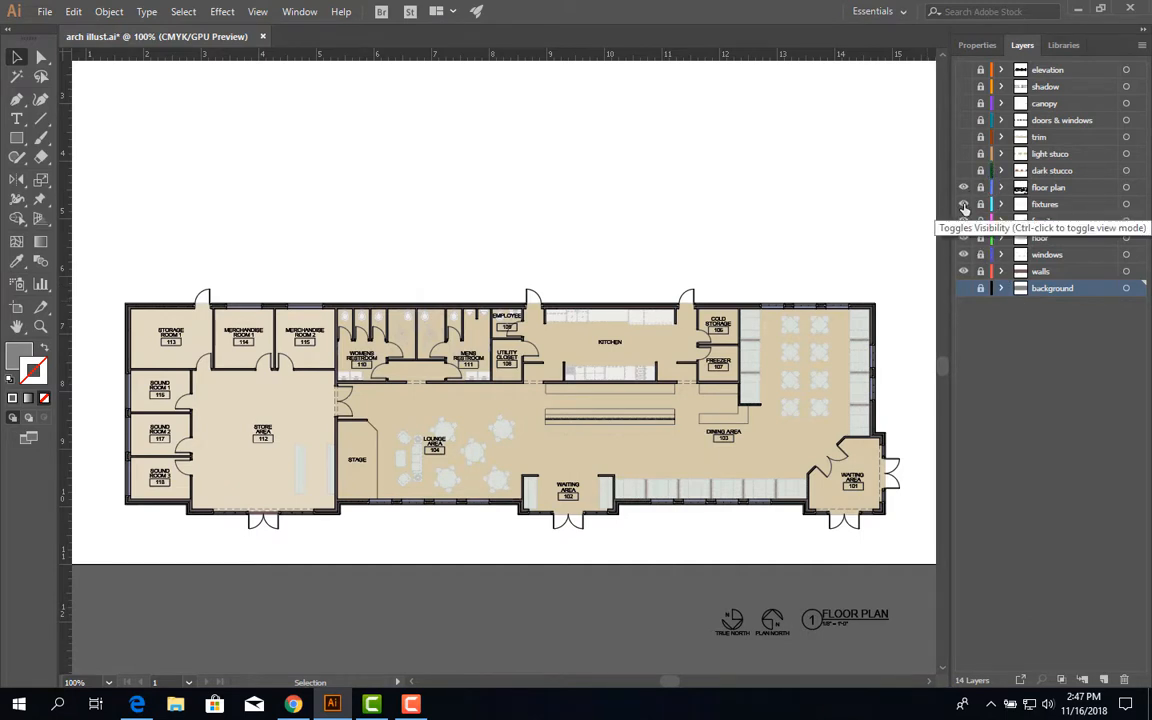
left_click_drag(963, 190, 961, 289)
left_click(963, 272)
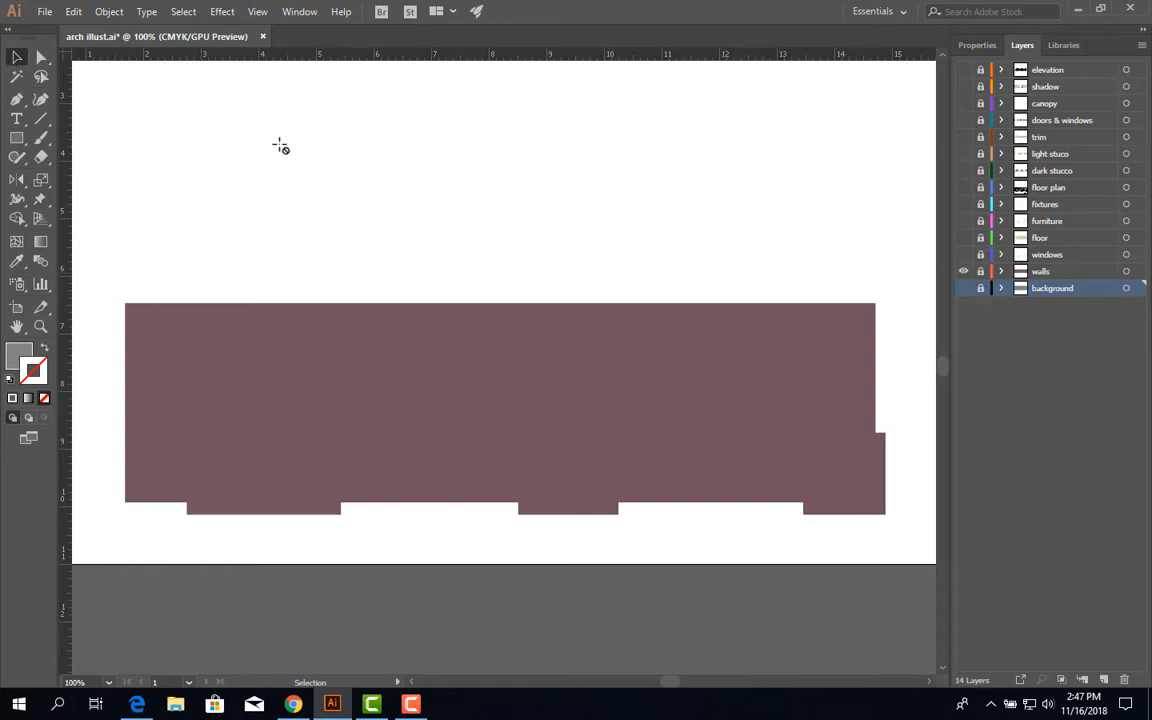
- Unlock the walls layer and select its solid building footprint shape
left_click(1000, 272)
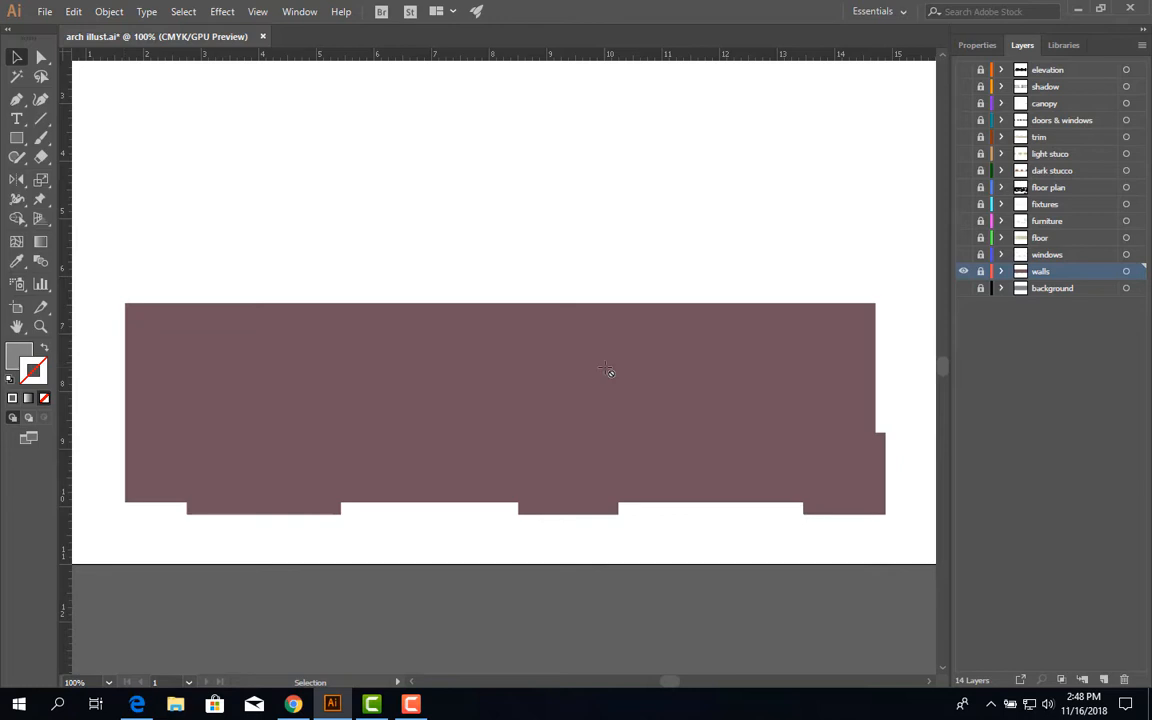
left_click(980, 273)
left_click_drag(668, 321, 622, 360)
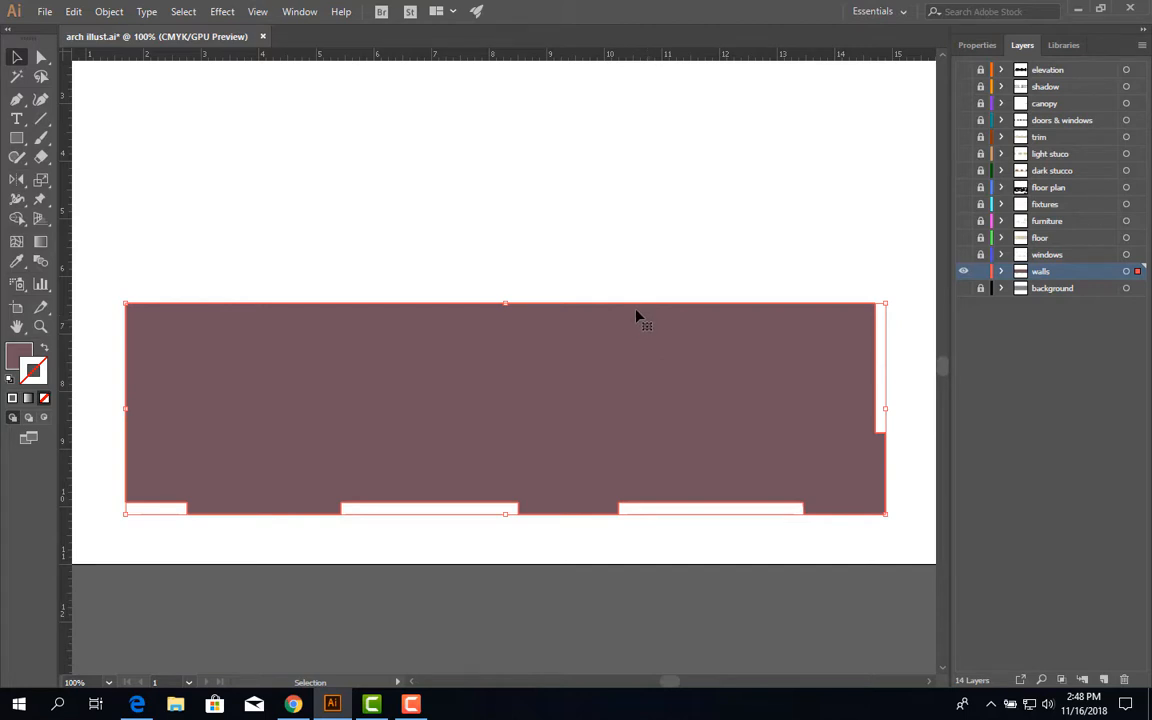
- Examine how the floor layer's cutouts reveal the walls shape, toggling the walls layer's visibility, and hide the floor layer again
left_click(963, 238)
scroll(784, 303, "up", 2)
scroll(680, 390, "up", 5)
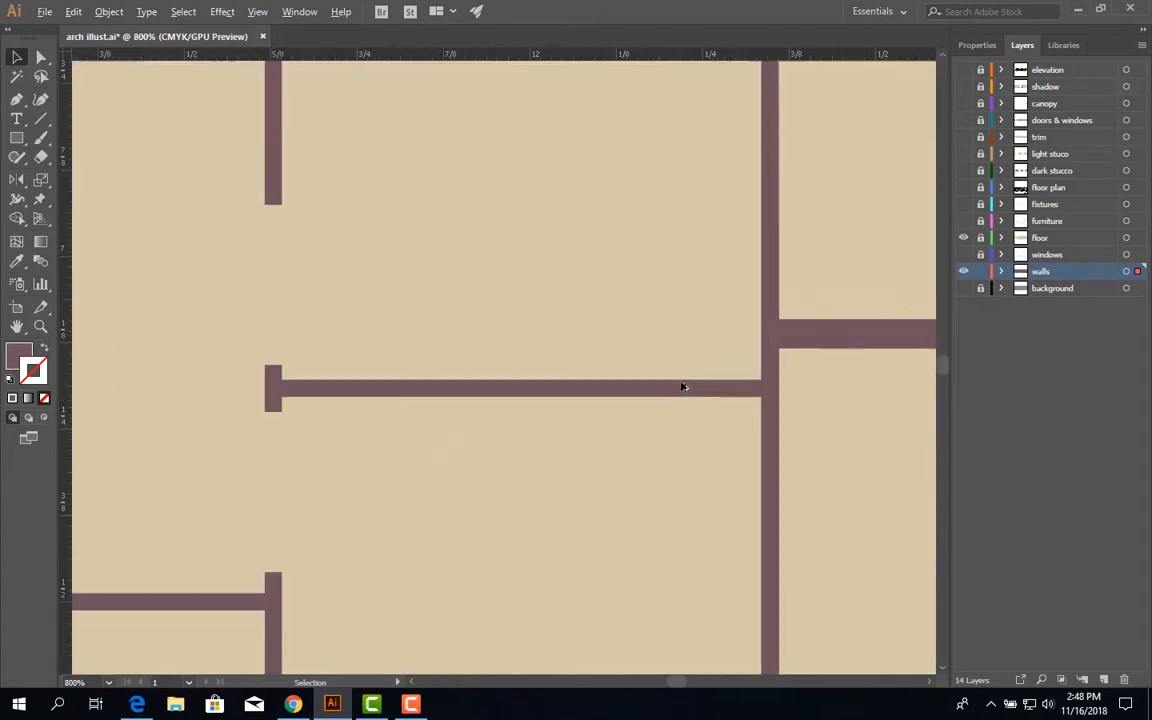
left_click(963, 271)
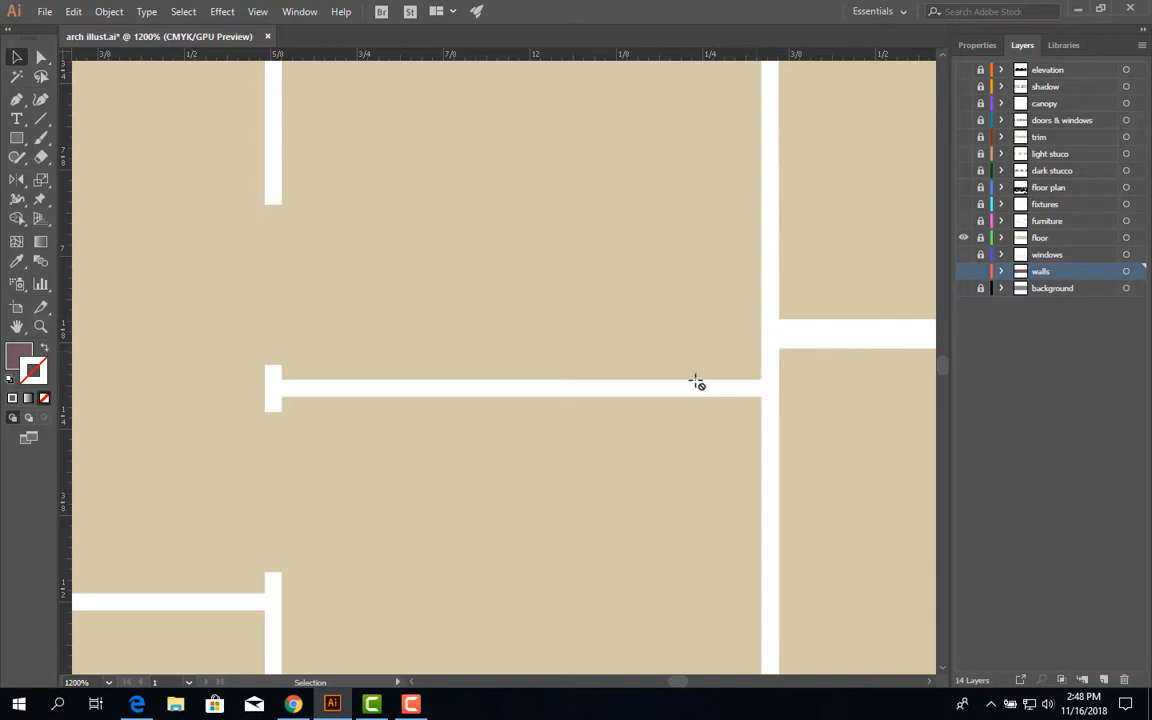
scroll(700, 377, "down", 3)
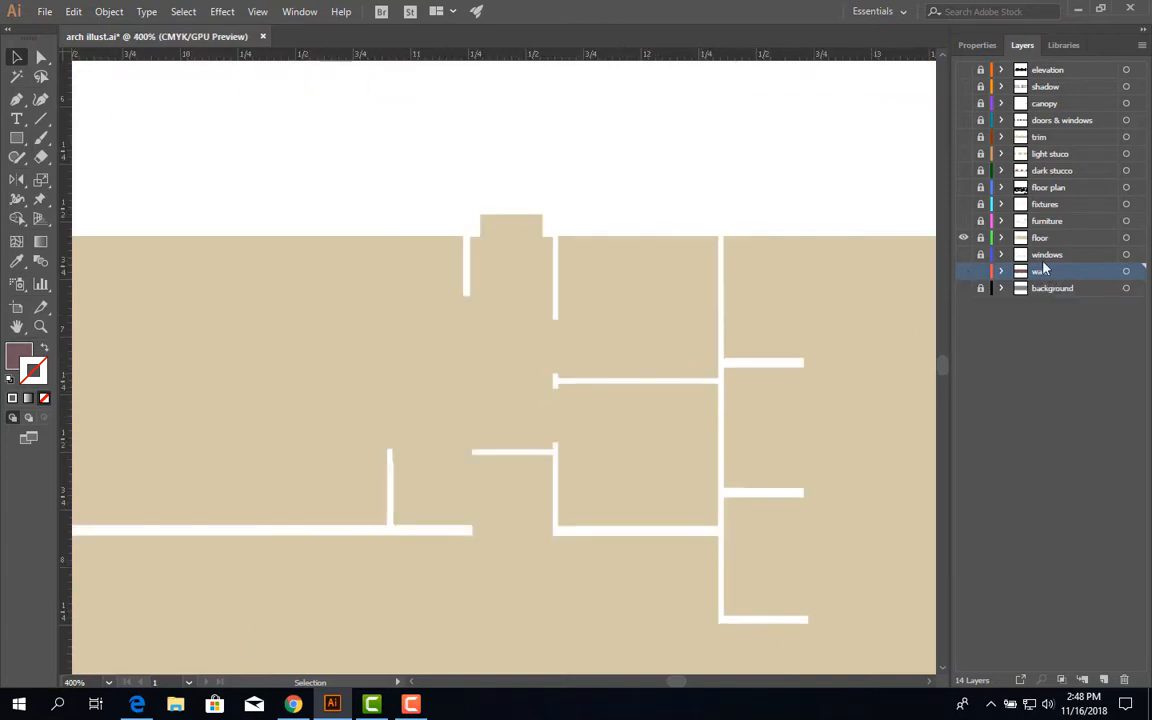
left_click(963, 272)
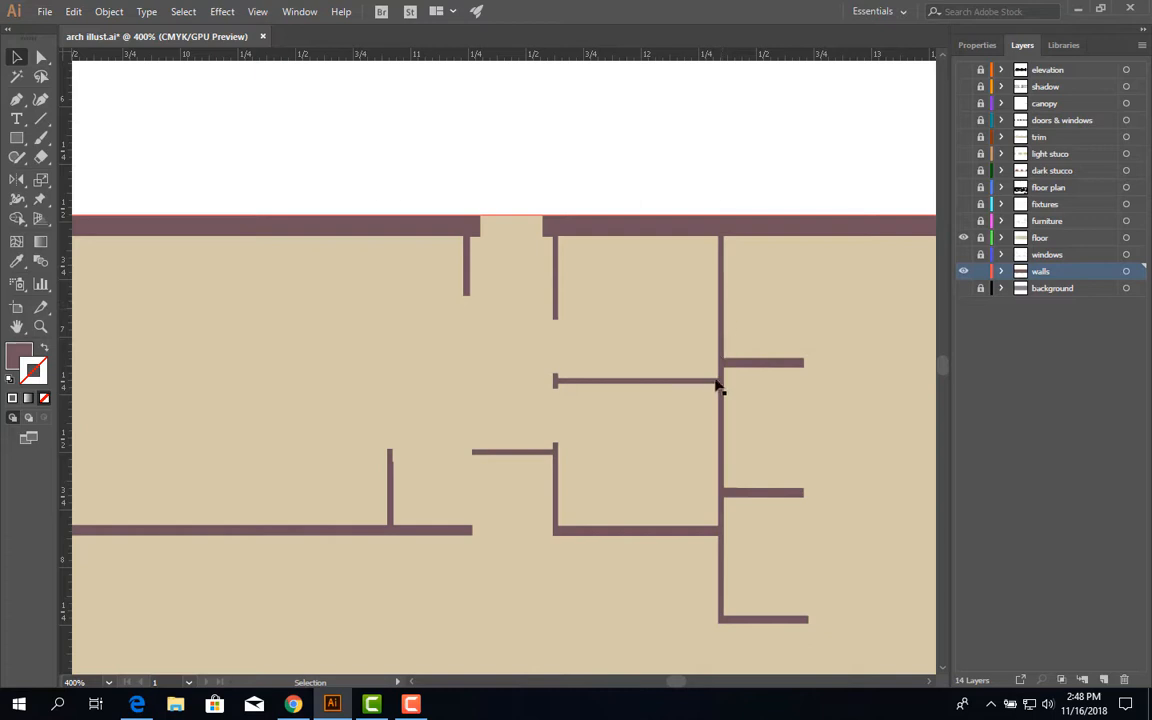
left_click(963, 237)
scroll(803, 302, "down", 3, "alt")
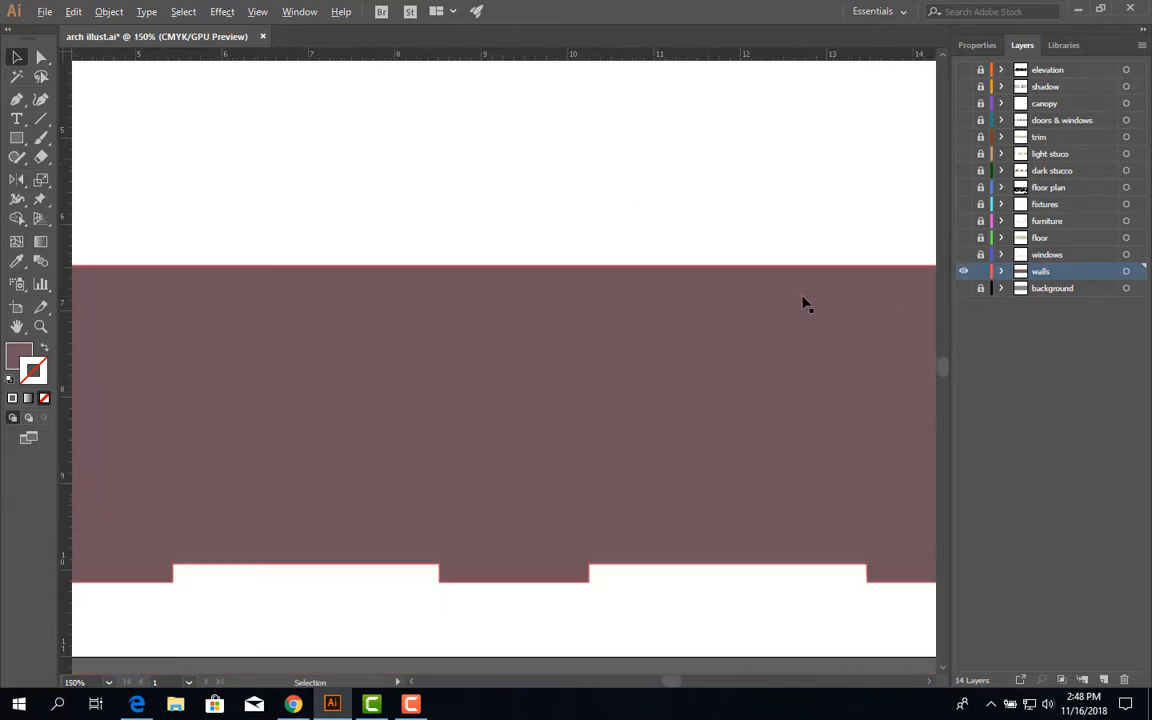
scroll(590, 330, "down", 1, "alt")
left_click_drag(571, 352, 552, 300)
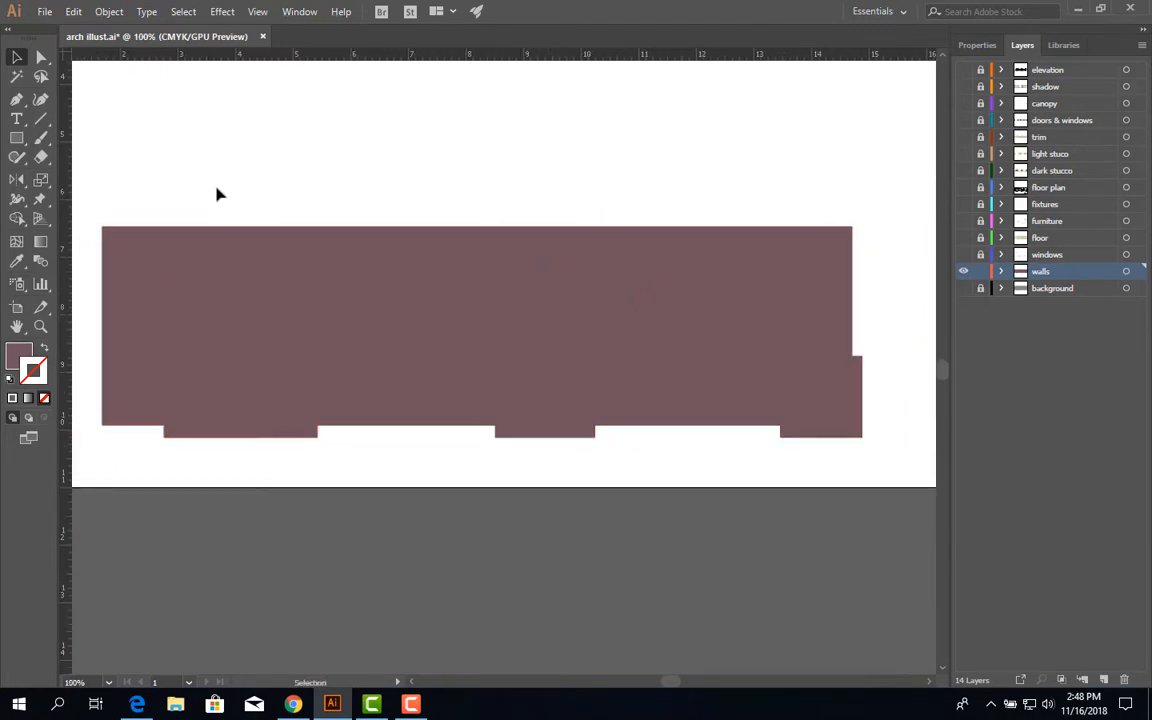
left_click_drag(692, 337, 711, 318)
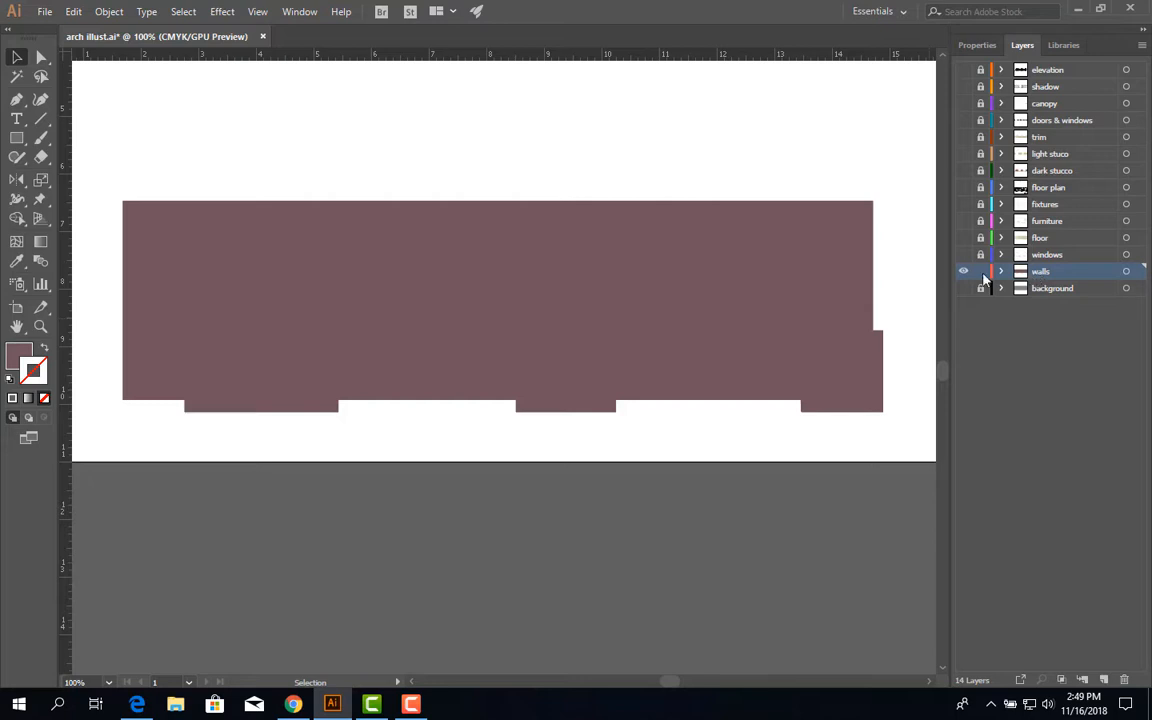
- Copy the building footprint shape from the walls layer and lock that layer
left_click(698, 274)
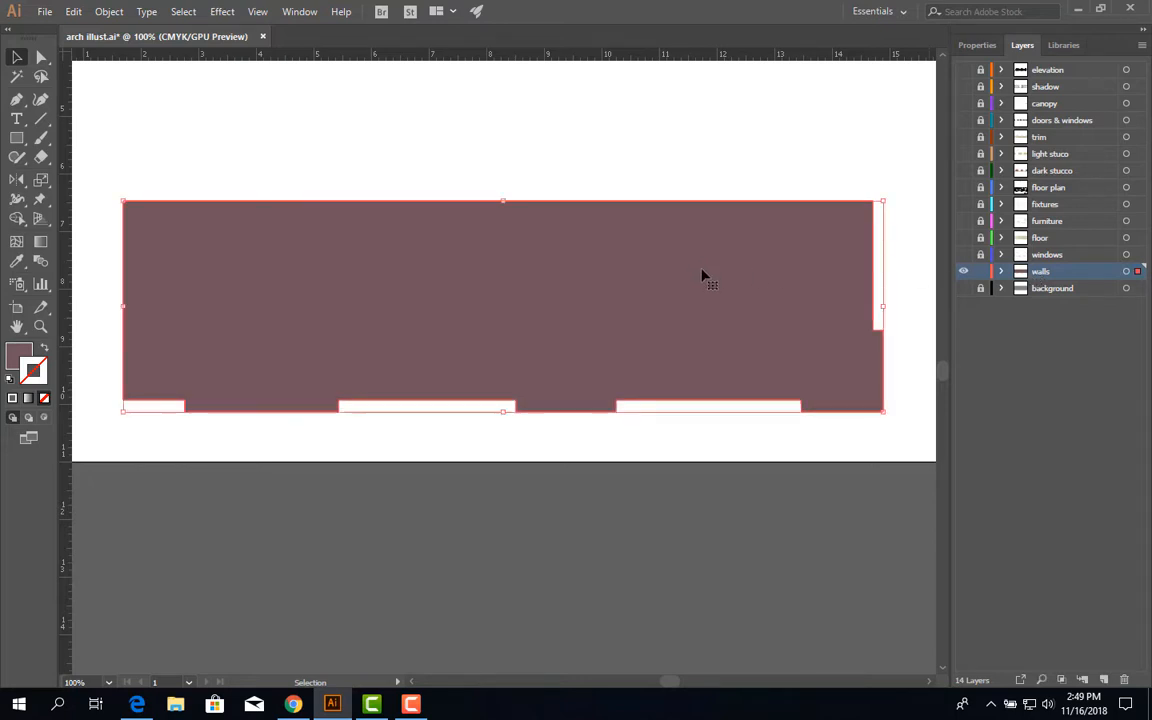
left_click(80, 12)
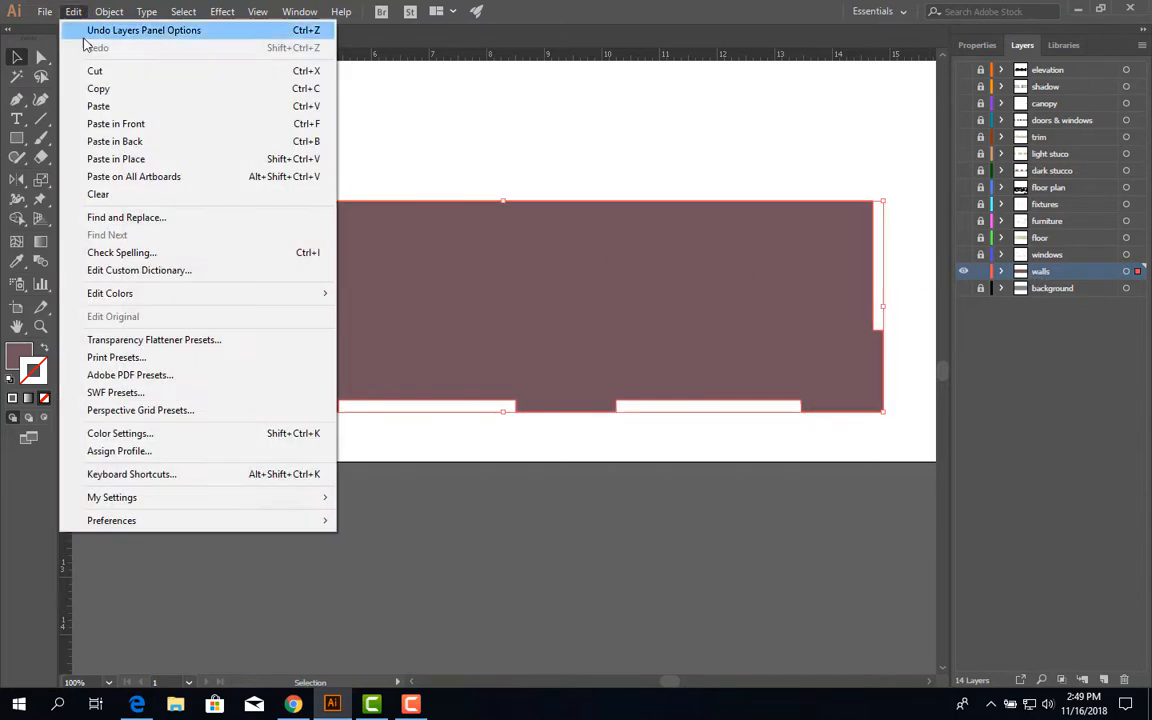
left_click(98, 88)
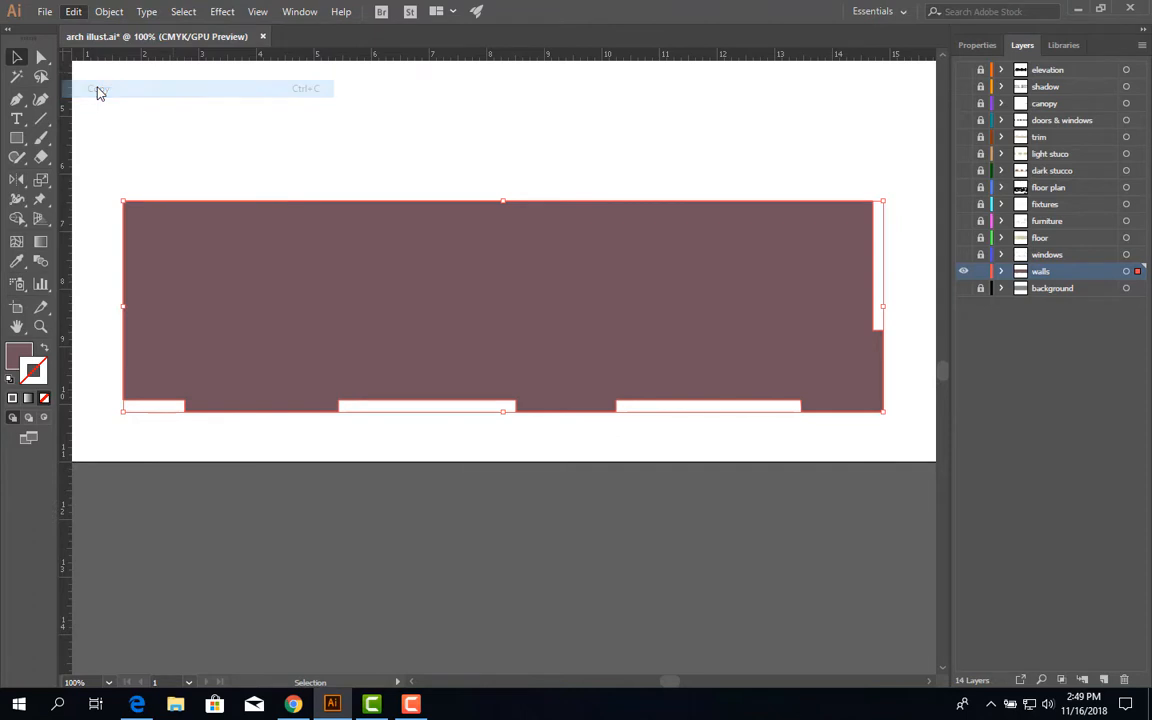
left_click(979, 272)
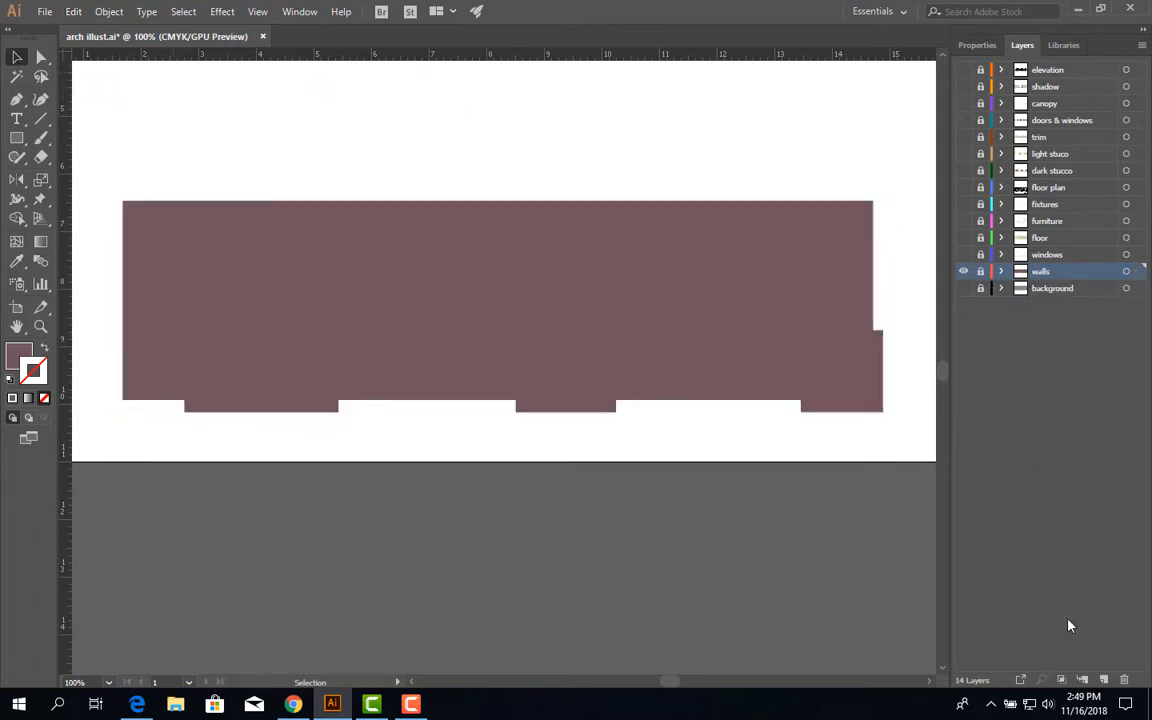
- Create a new layer named "bulding shadow" and place it between the walls and background layers
left_click(1104, 680)
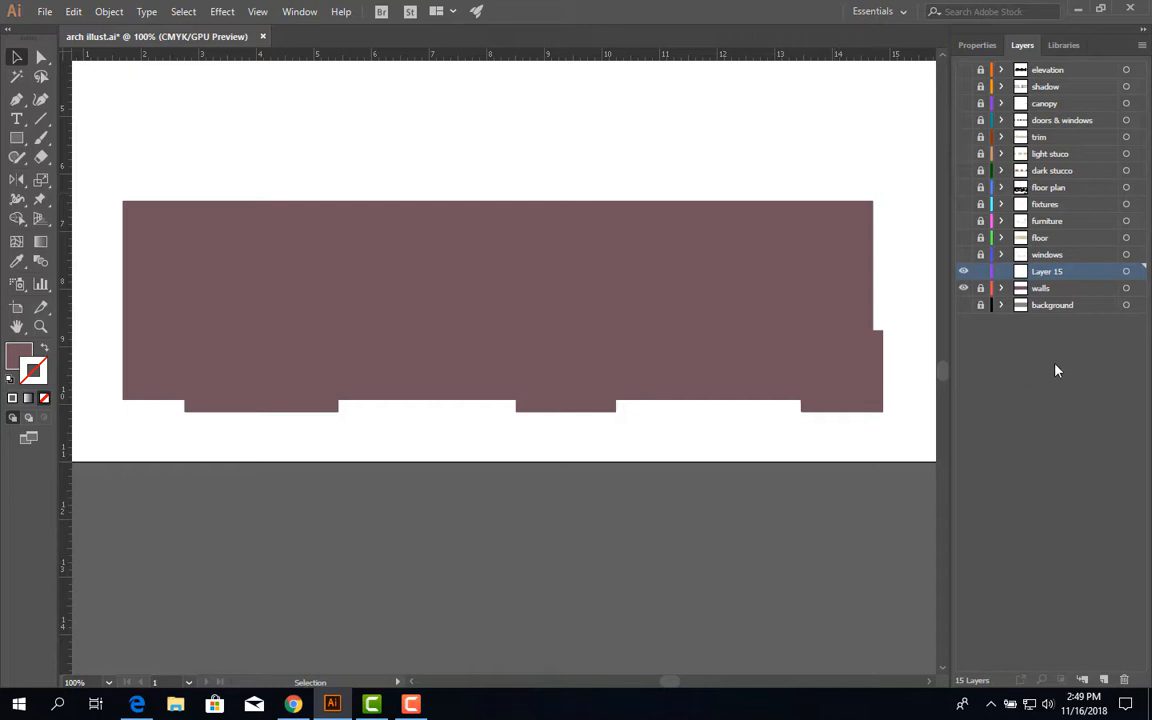
double_click(1050, 272)
type("B")
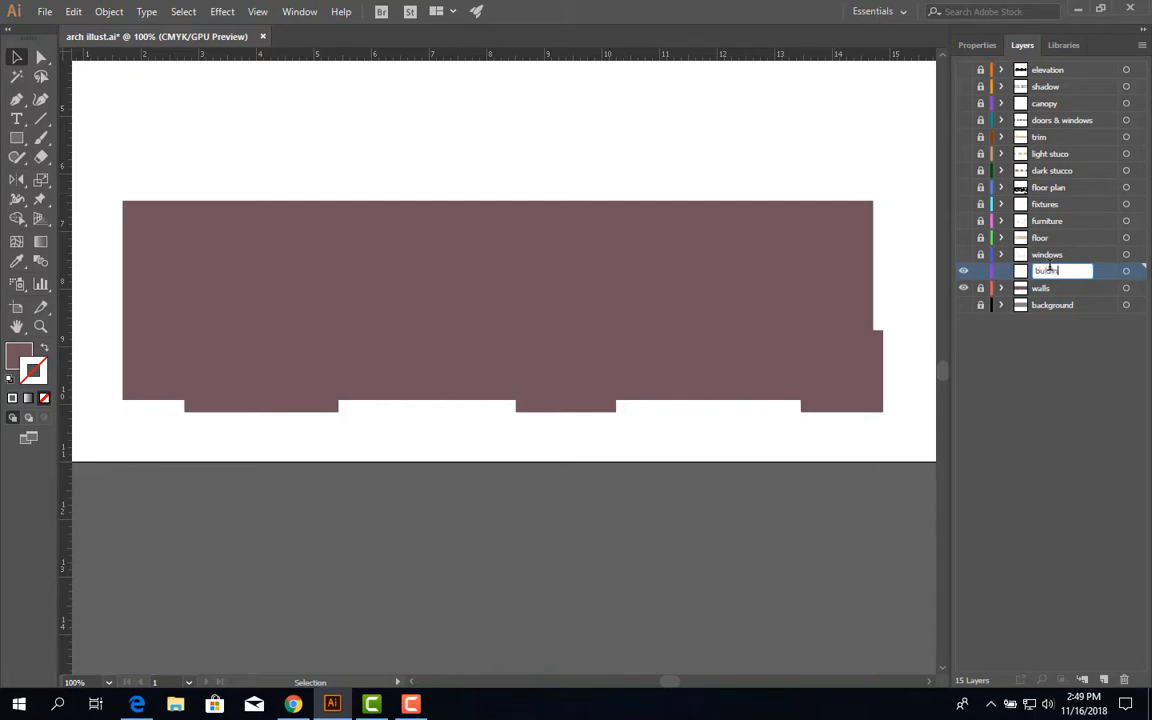
type("uilding shadow")
left_click(1090, 372)
left_click(1050, 273)
left_click_drag(1049, 272, 1051, 313)
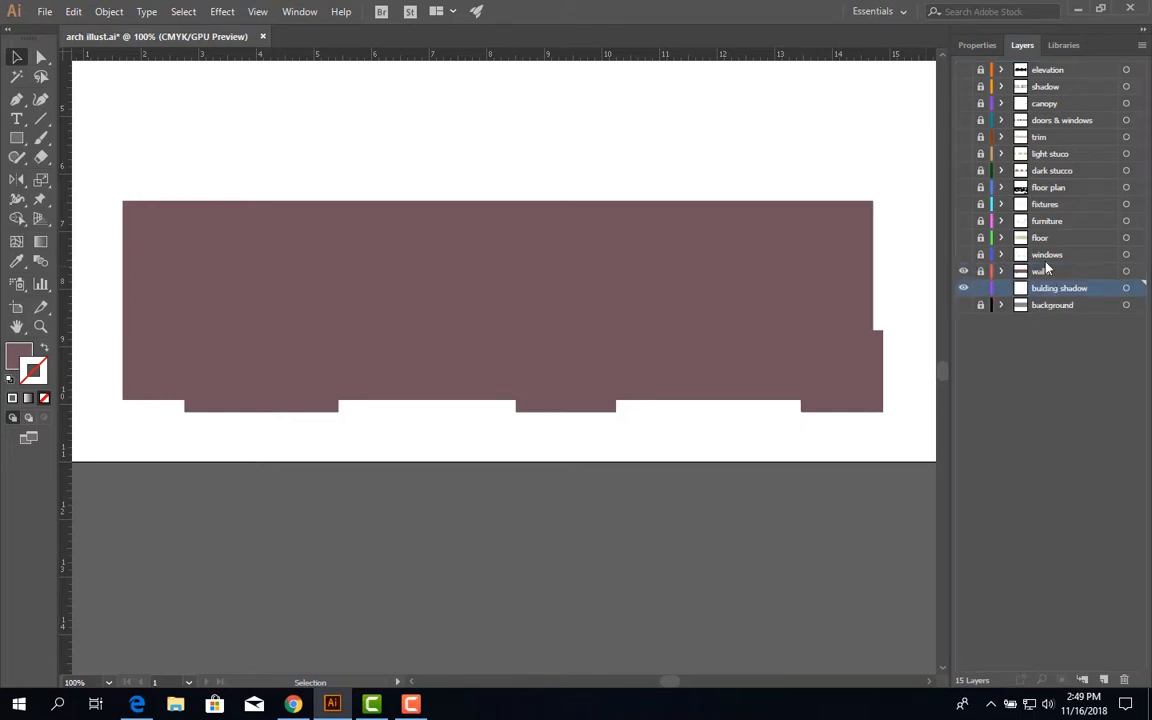
- Hide the walls layer and paste the copied footprint in front on the bulding shadow layer
left_click(963, 287)
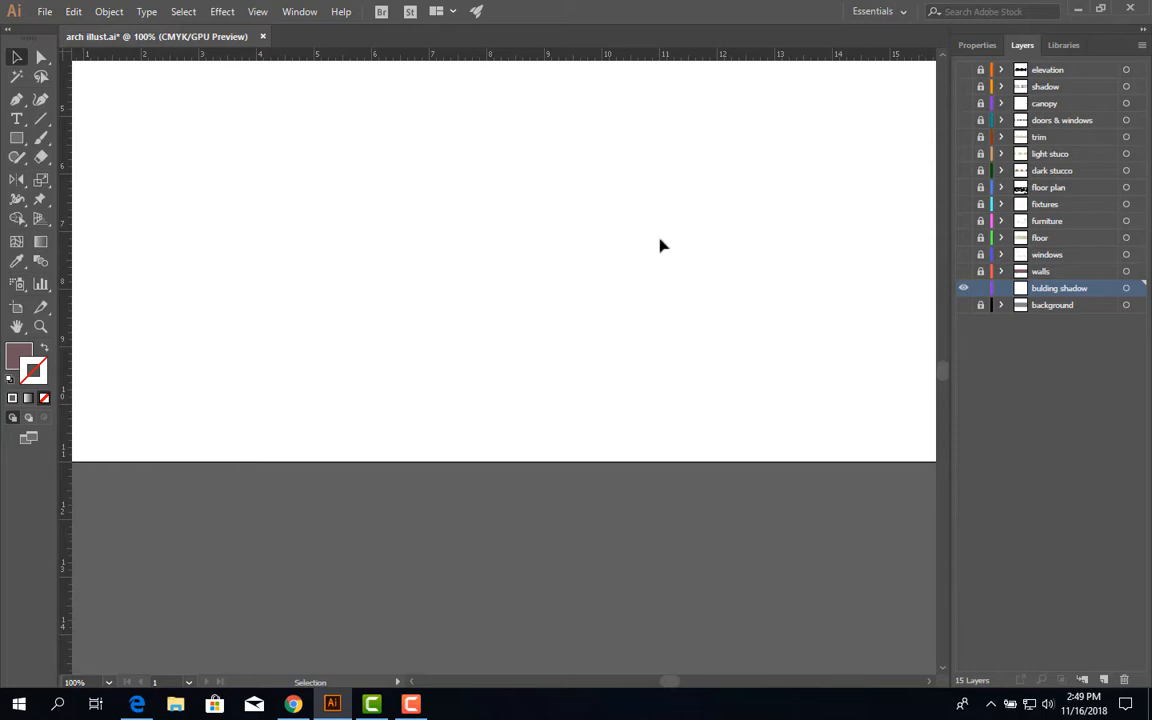
left_click(71, 12)
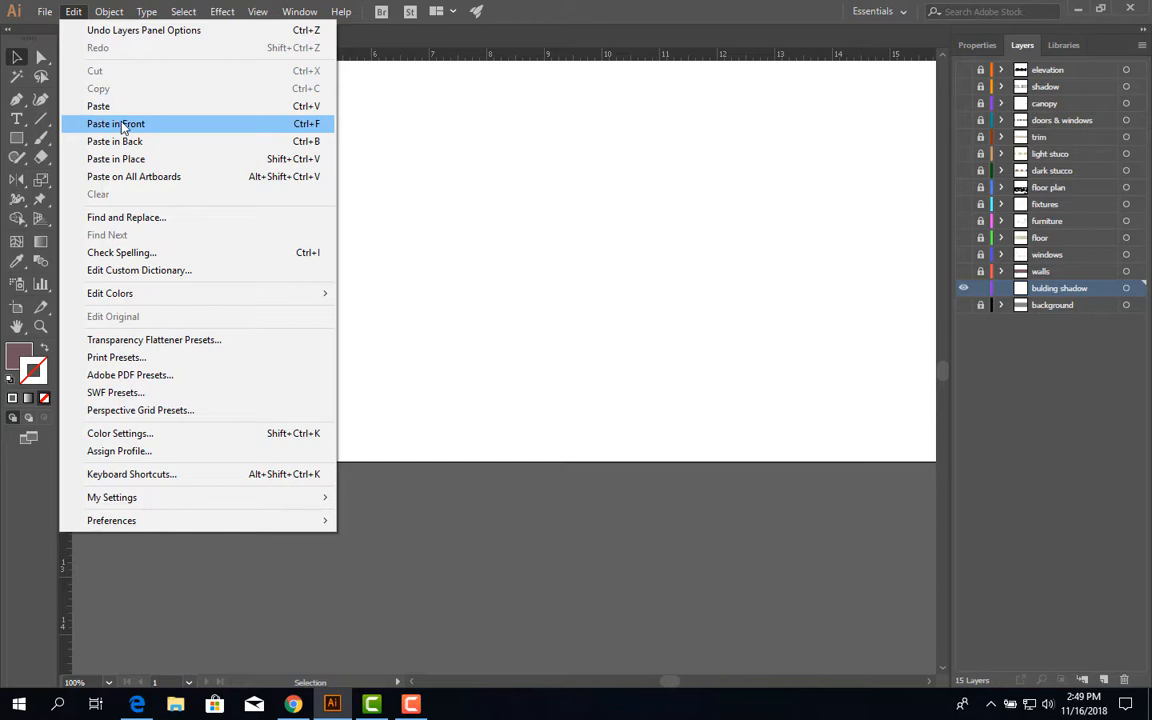
left_click(120, 124)
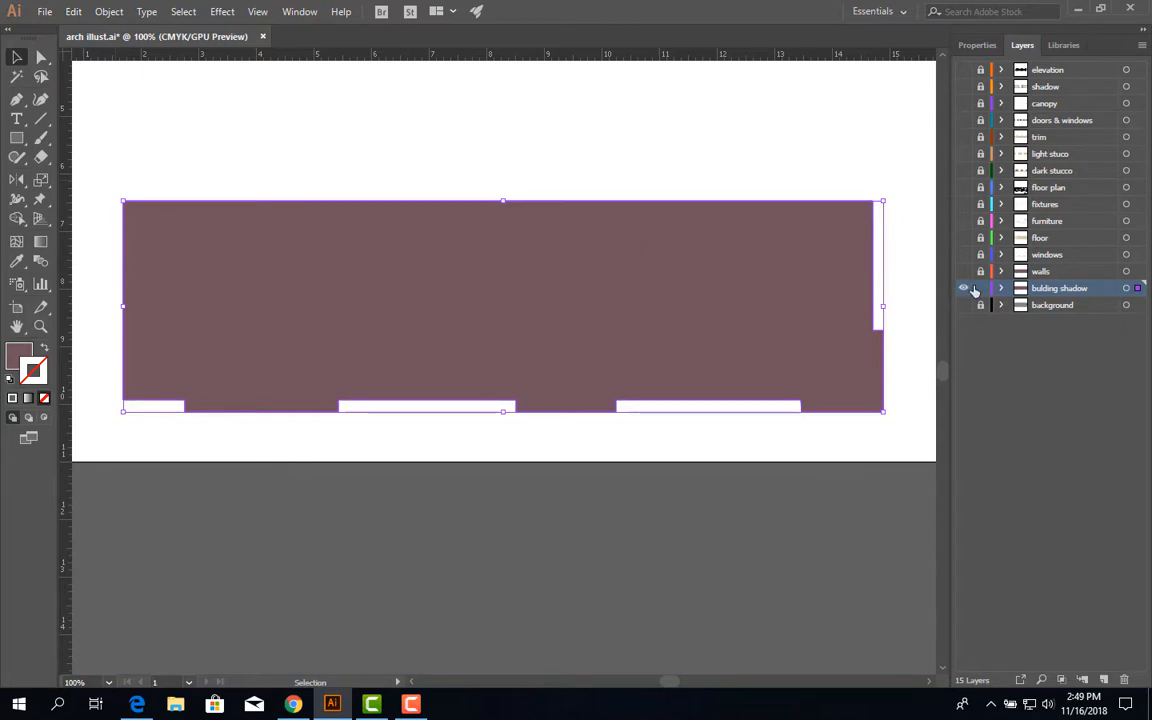
left_click(1046, 274)
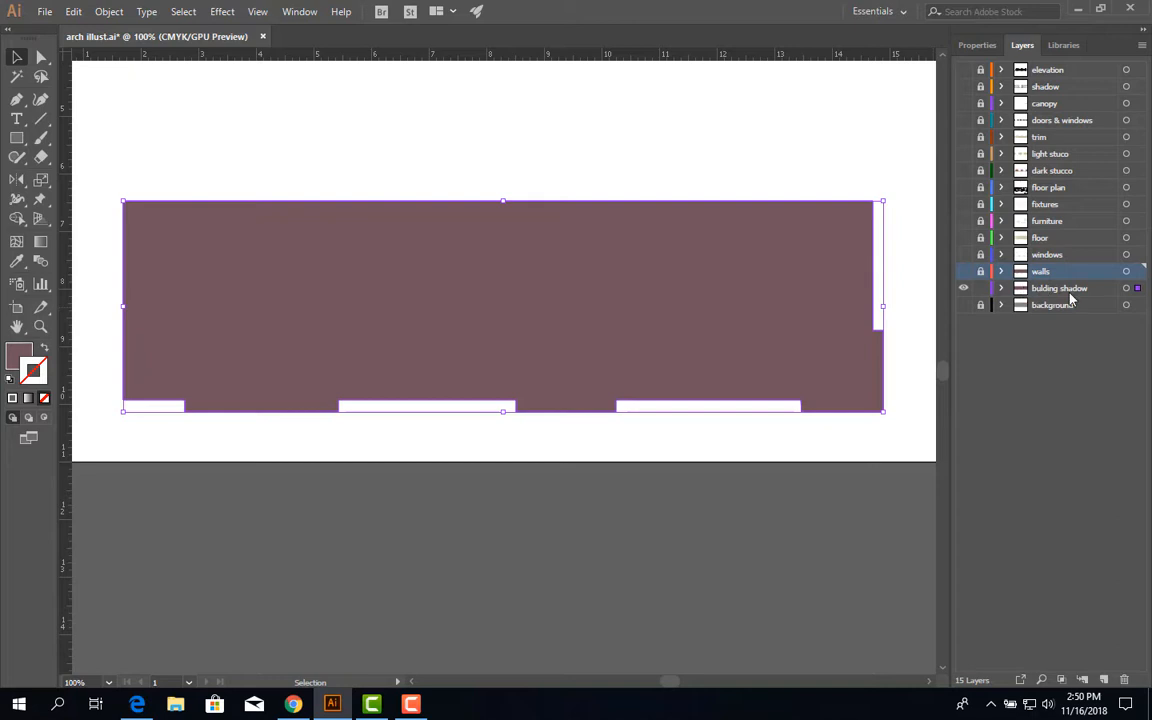
left_click(1066, 290)
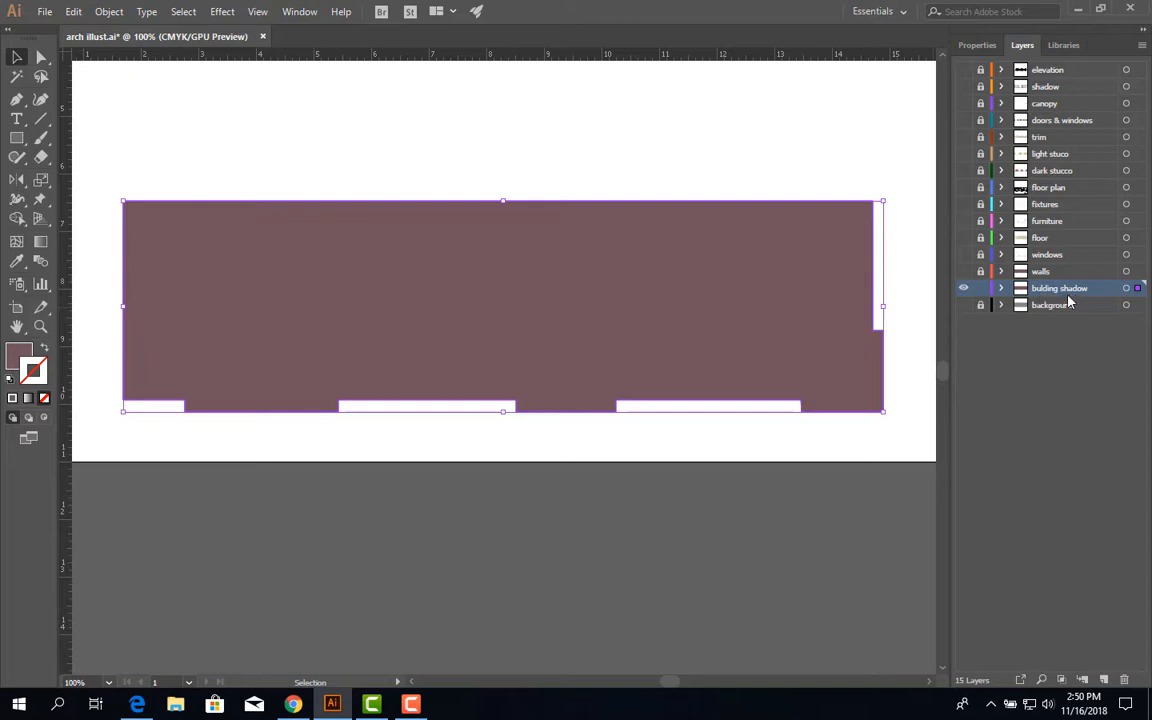
left_click(963, 272)
left_click(688, 192)
key("space")
left_click_drag(556, 168, 556, 216)
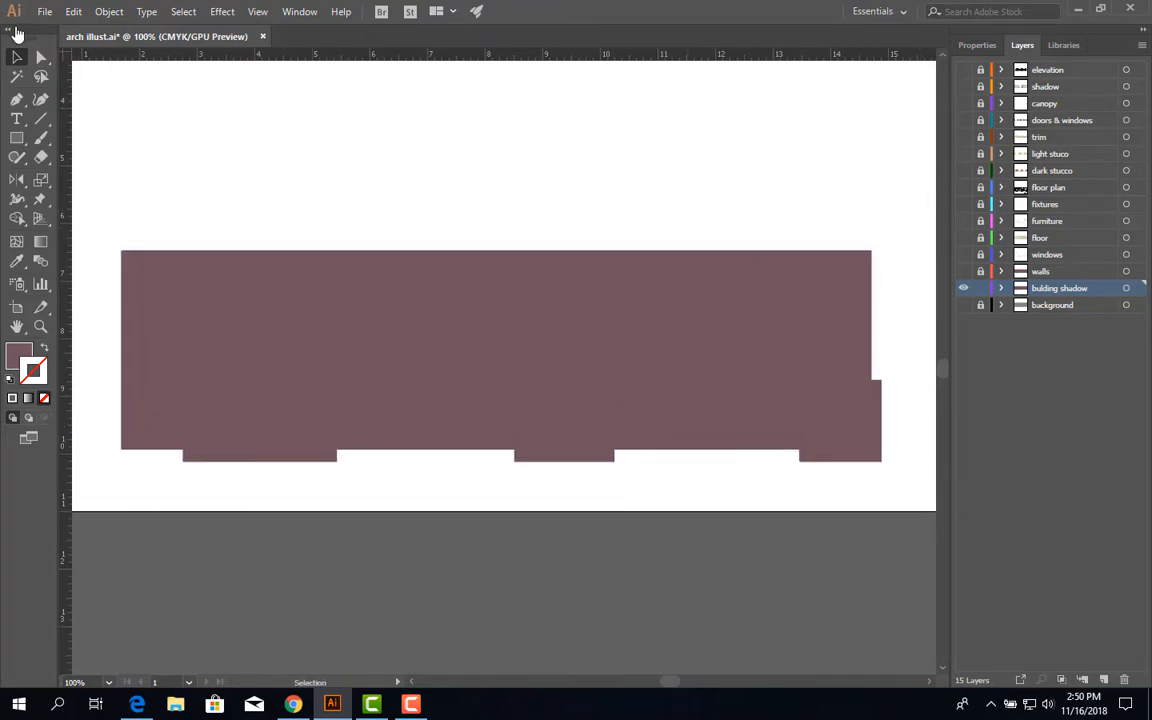
- Start a Transform effect on the pasted footprint with a horizontal move of 0.02 in and a vertical move of -0.02 in
left_click(222, 12)
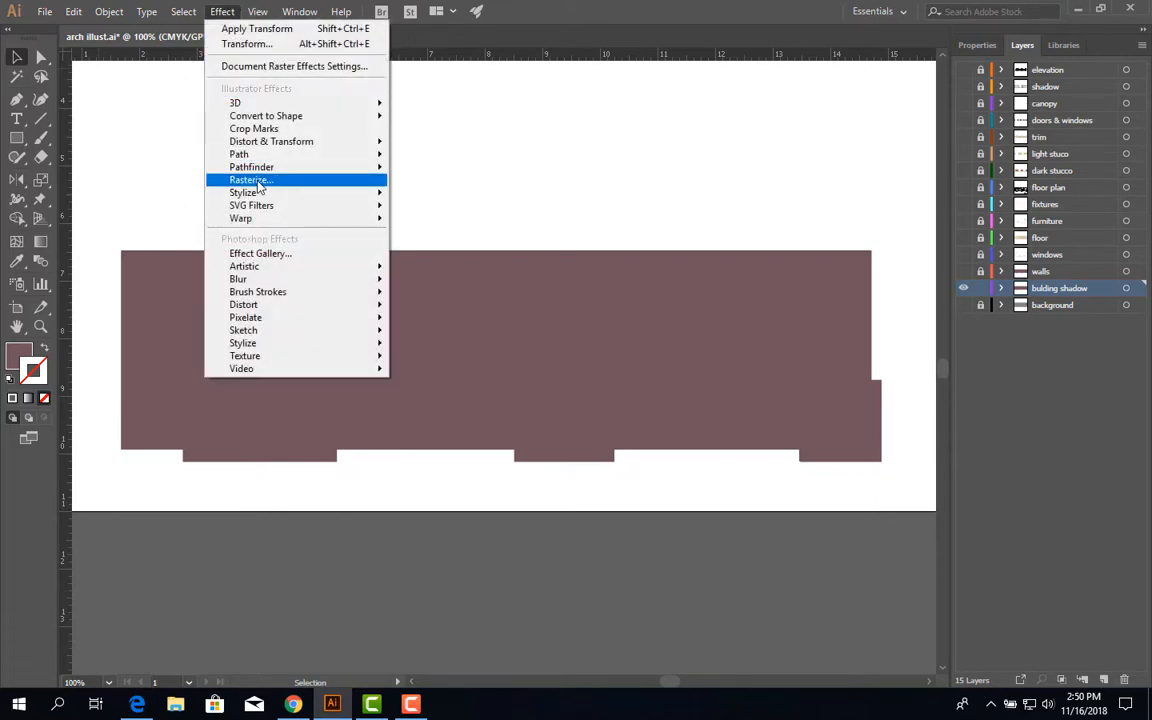
left_click(710, 212)
left_click_drag(756, 183, 530, 332)
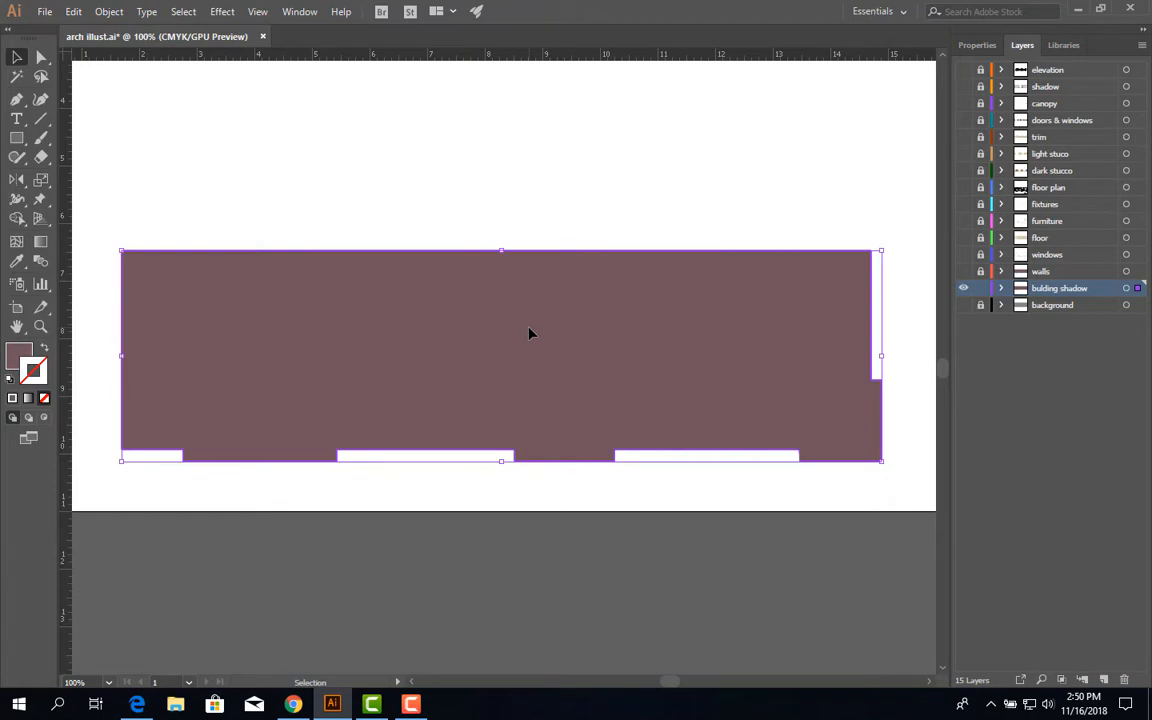
left_click(224, 13)
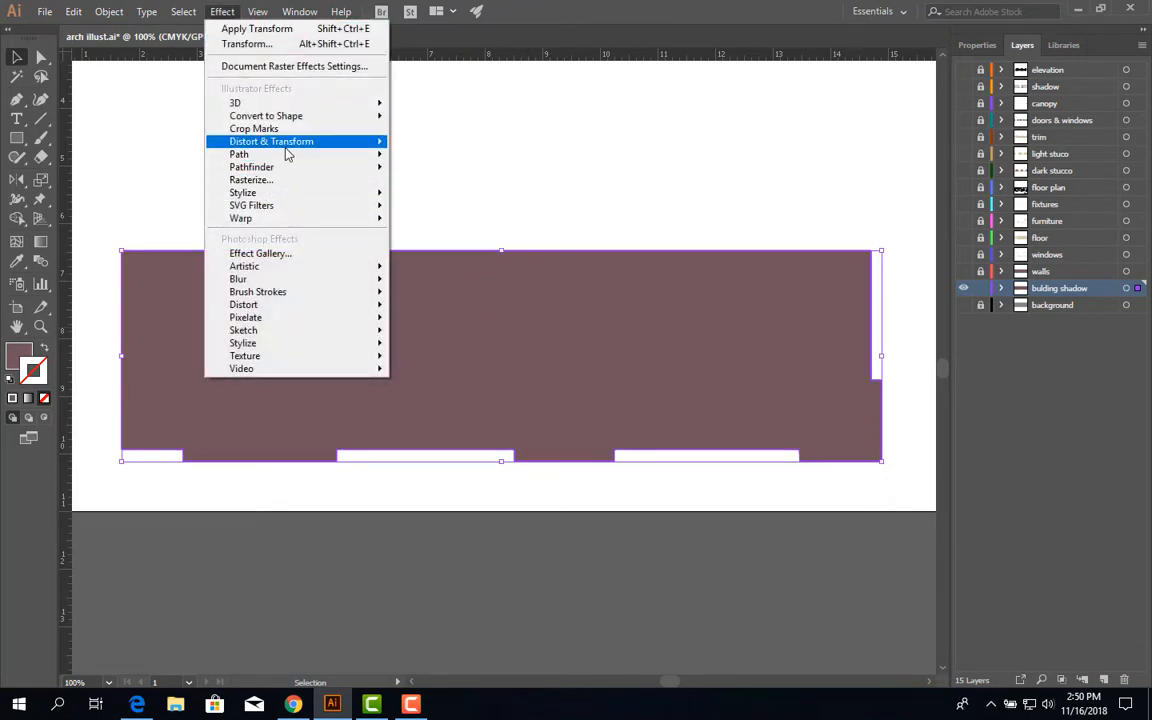
mouse_move(298, 150)
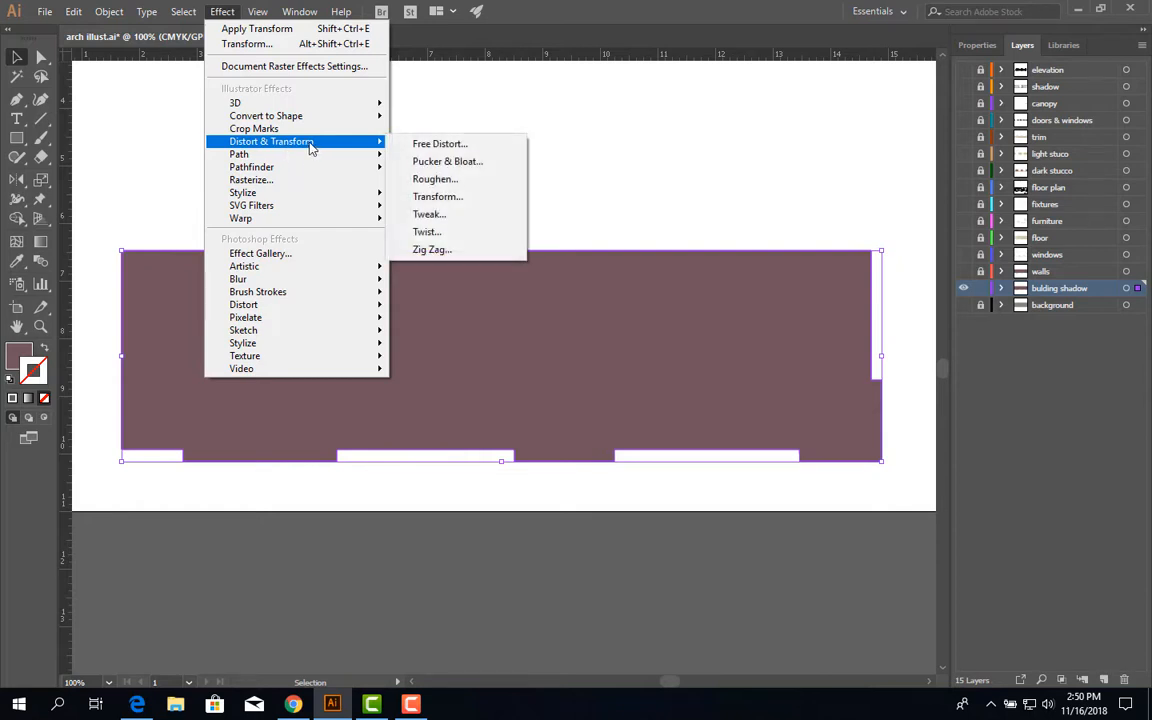
left_click(456, 198)
left_click_drag(496, 116, 691, 100)
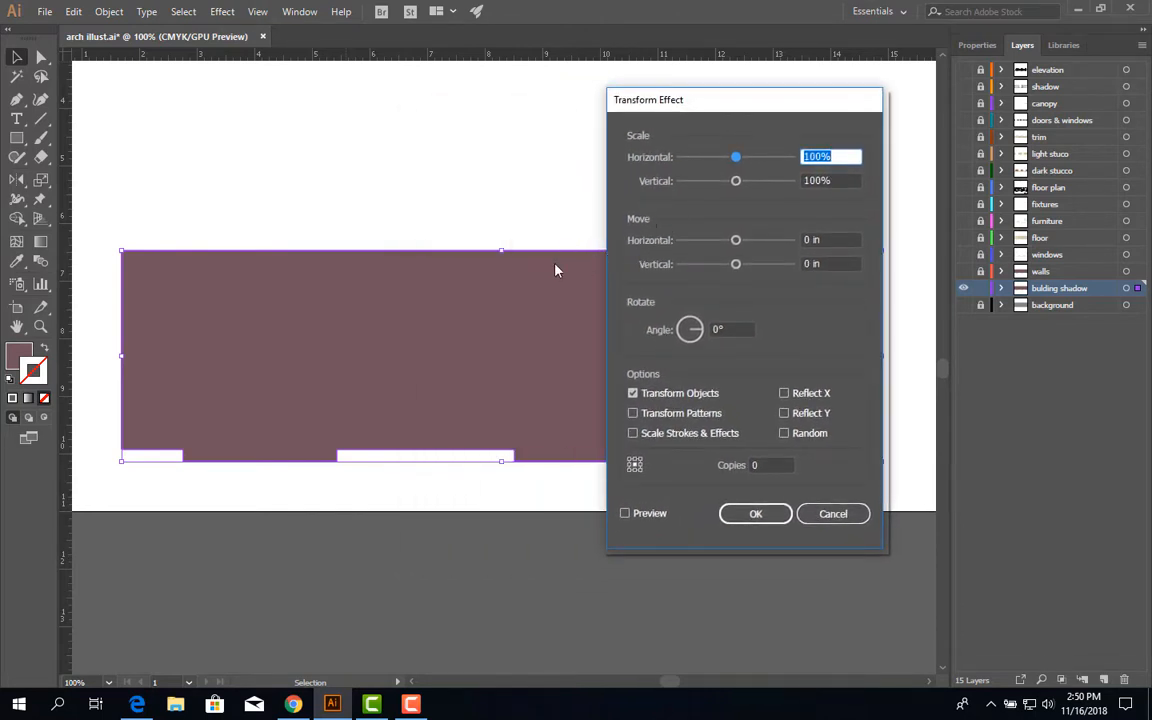
left_click_drag(676, 100, 915, 109)
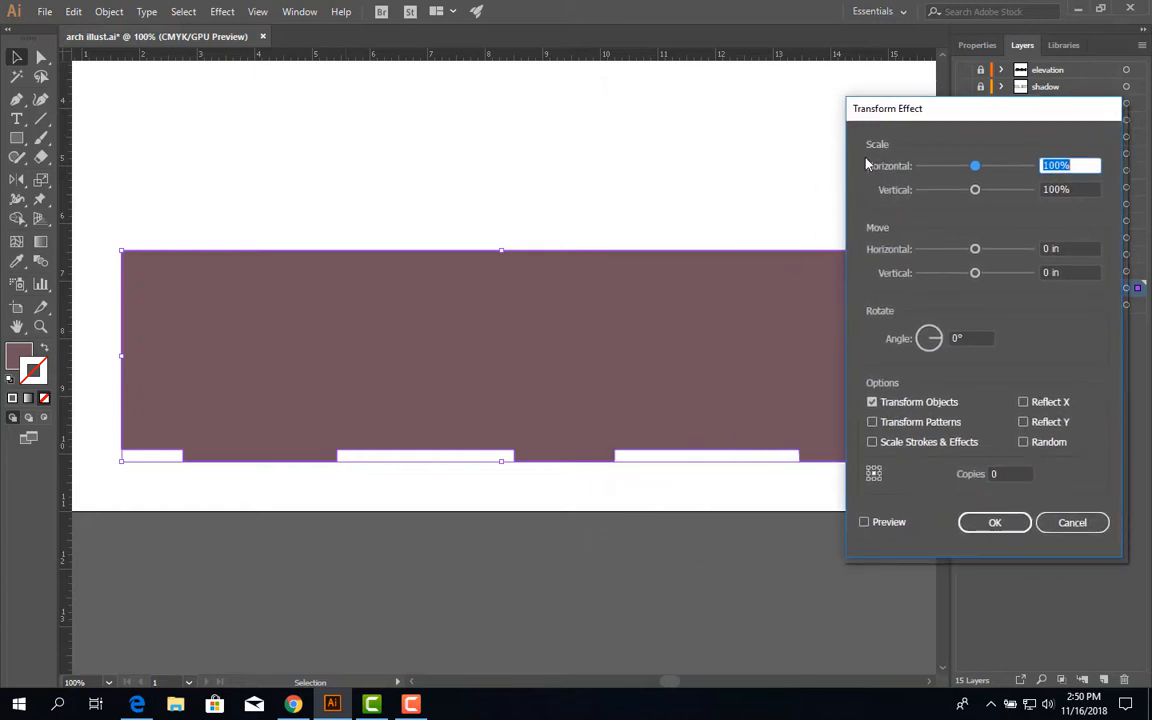
left_click_drag(936, 108, 280, 98)
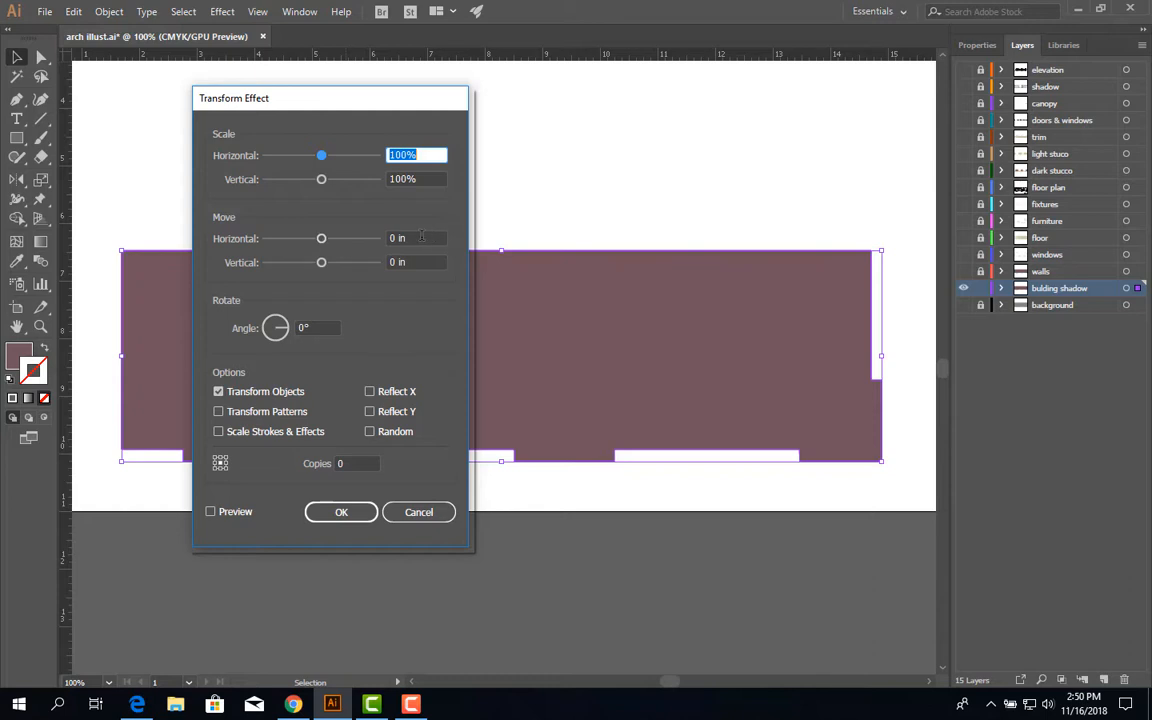
left_click(322, 240)
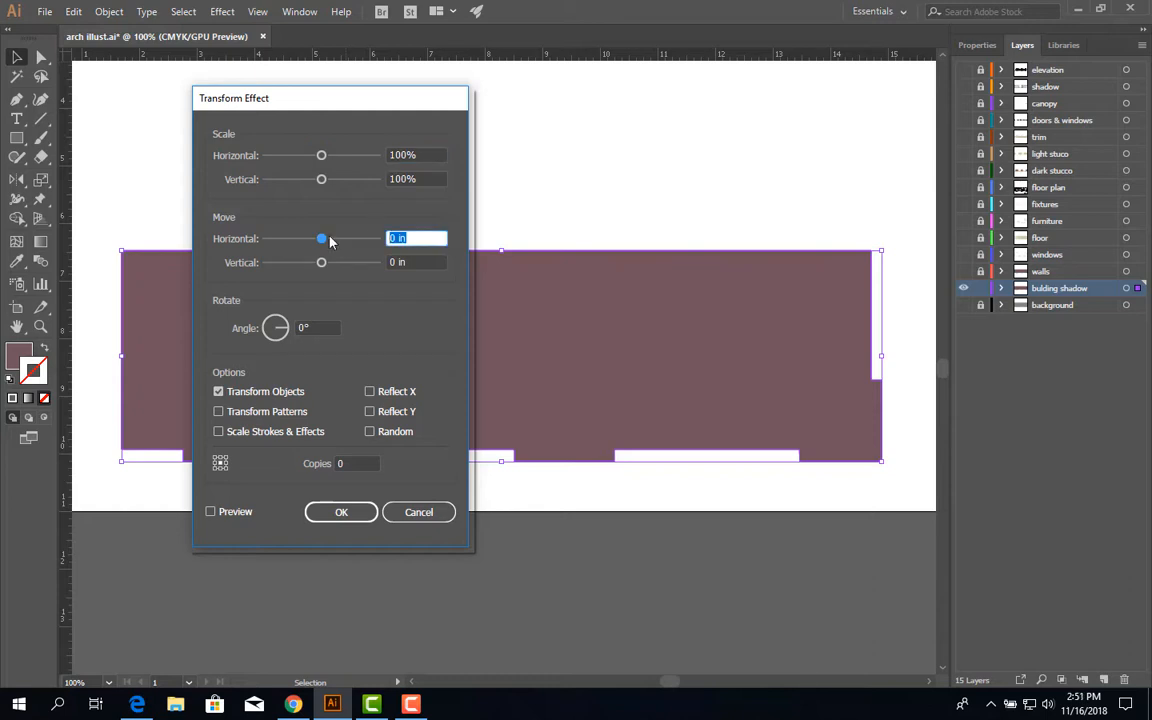
type(".02")
key("Tab")
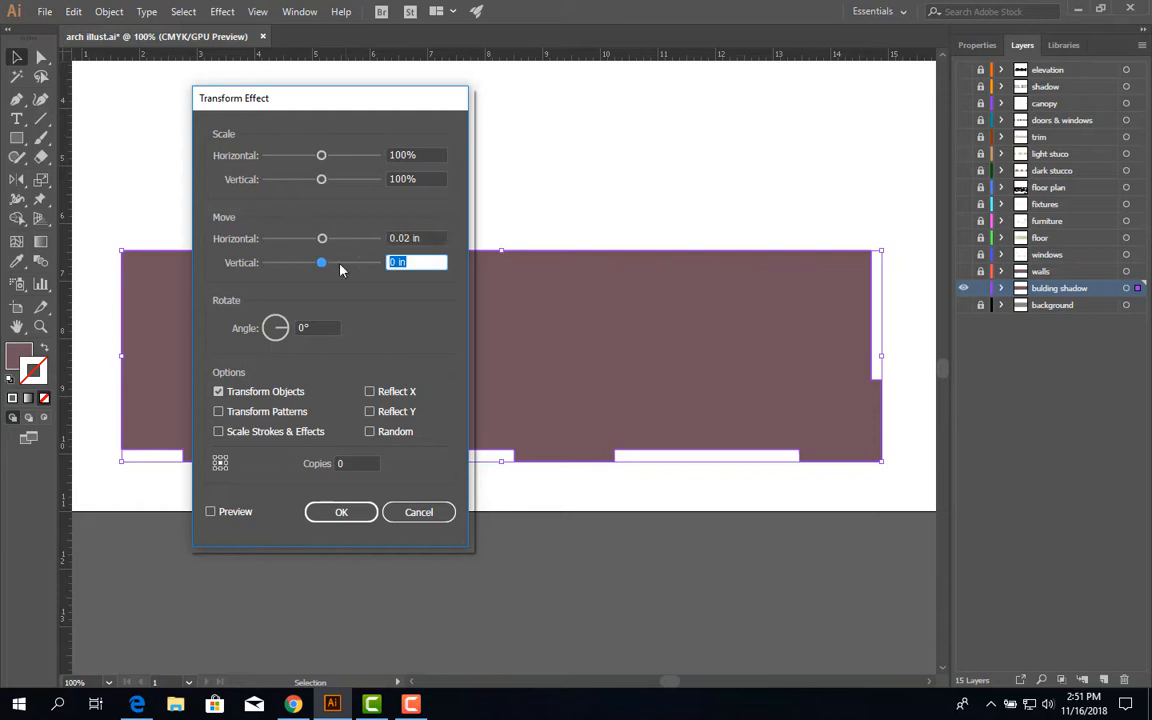
type("-.02")
- Set the Transform effect to 20 copies, preview it, and apply it to the footprint
left_click(347, 463)
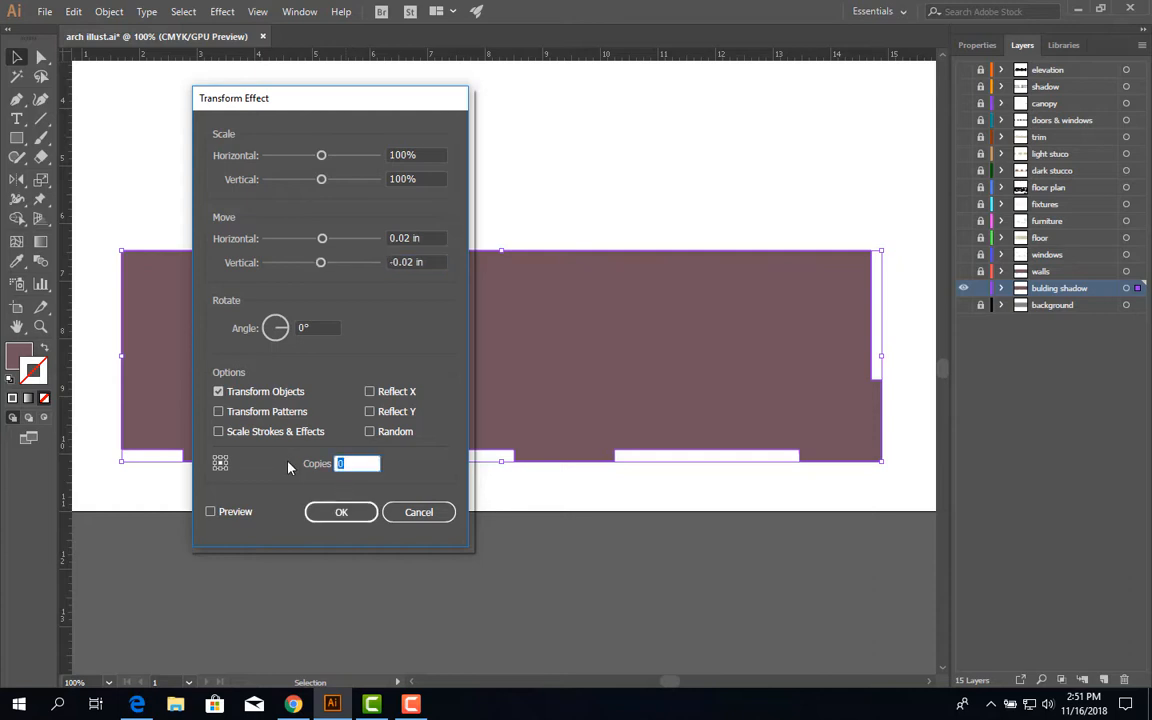
type("20")
left_click(211, 511)
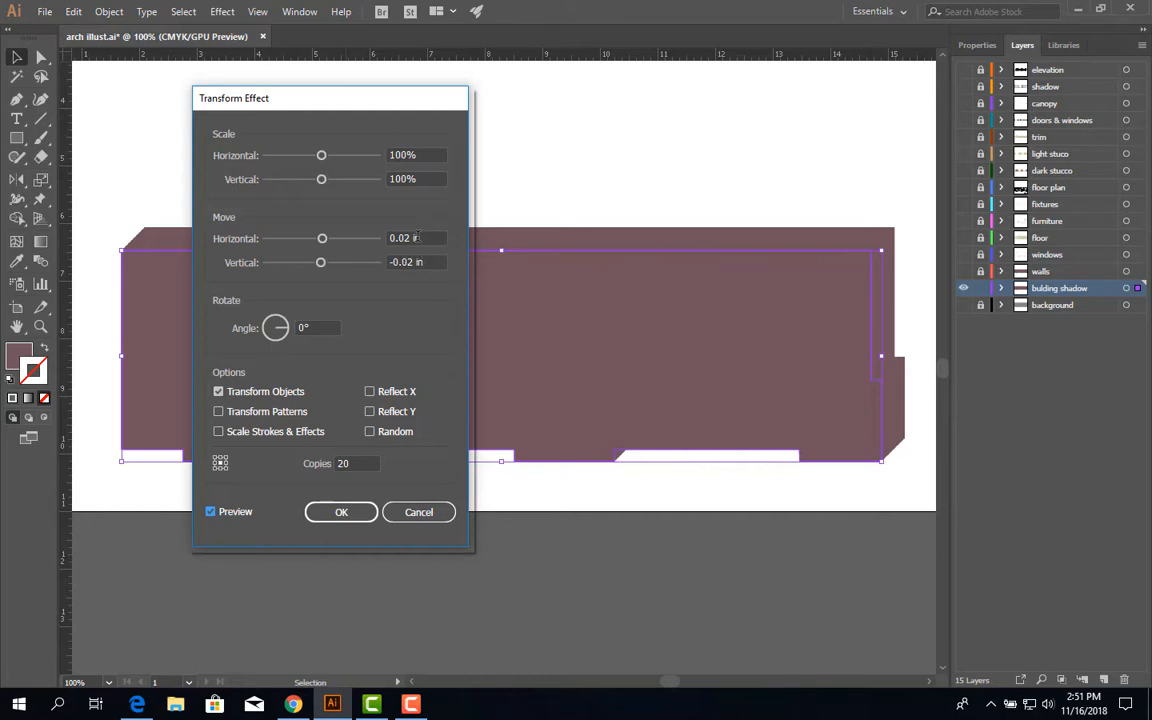
left_click(341, 513)
left_click(462, 201)
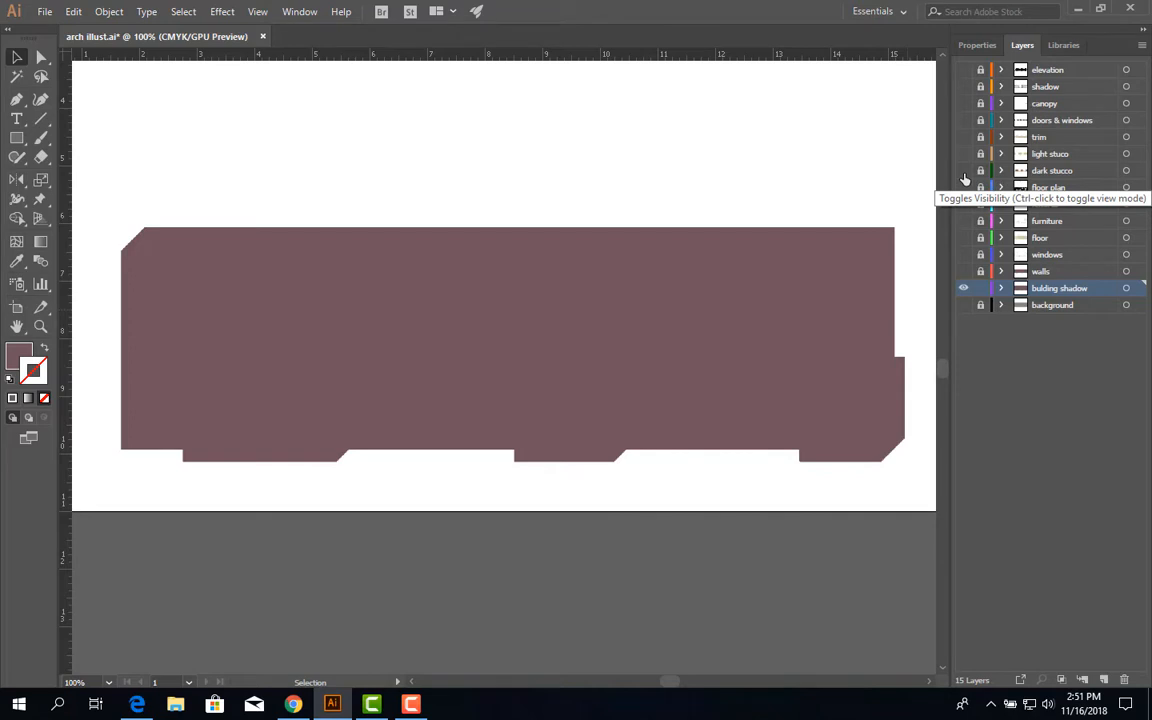
- Show the floor plan, fixtures, furniture, floor, windows, walls and background layers around the building shadow
left_click_drag(963, 187, 963, 204)
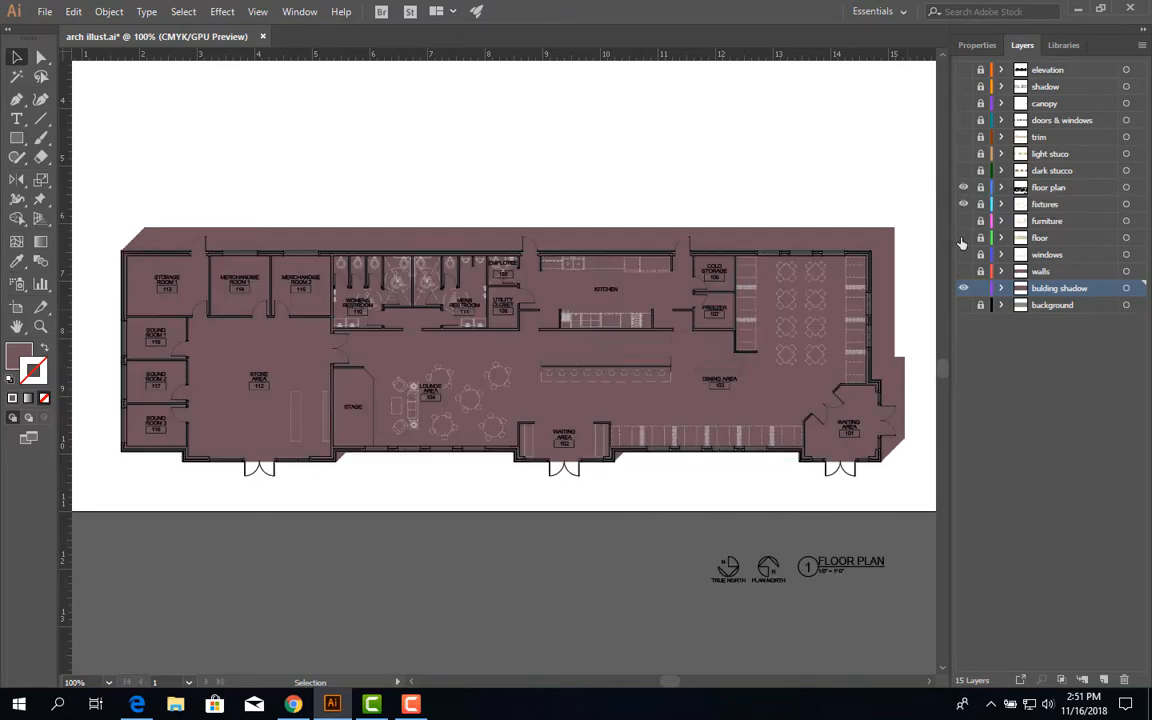
left_click(964, 221)
left_click(964, 238)
left_click(964, 255)
left_click(964, 271)
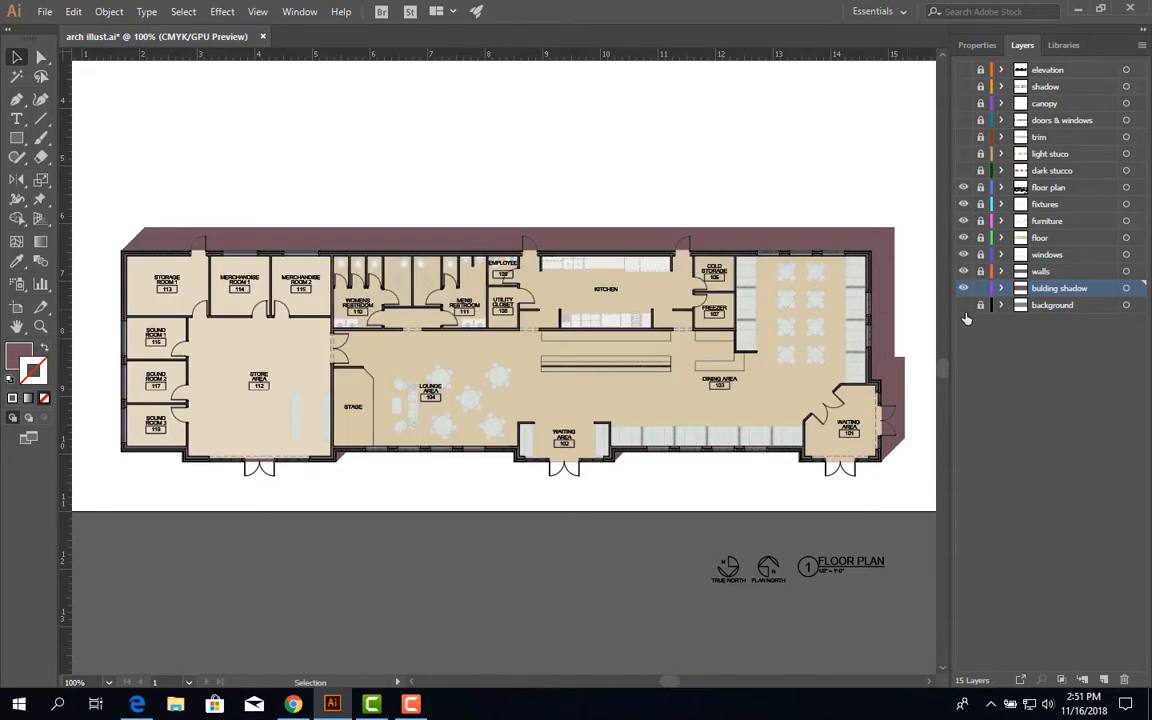
left_click(964, 305)
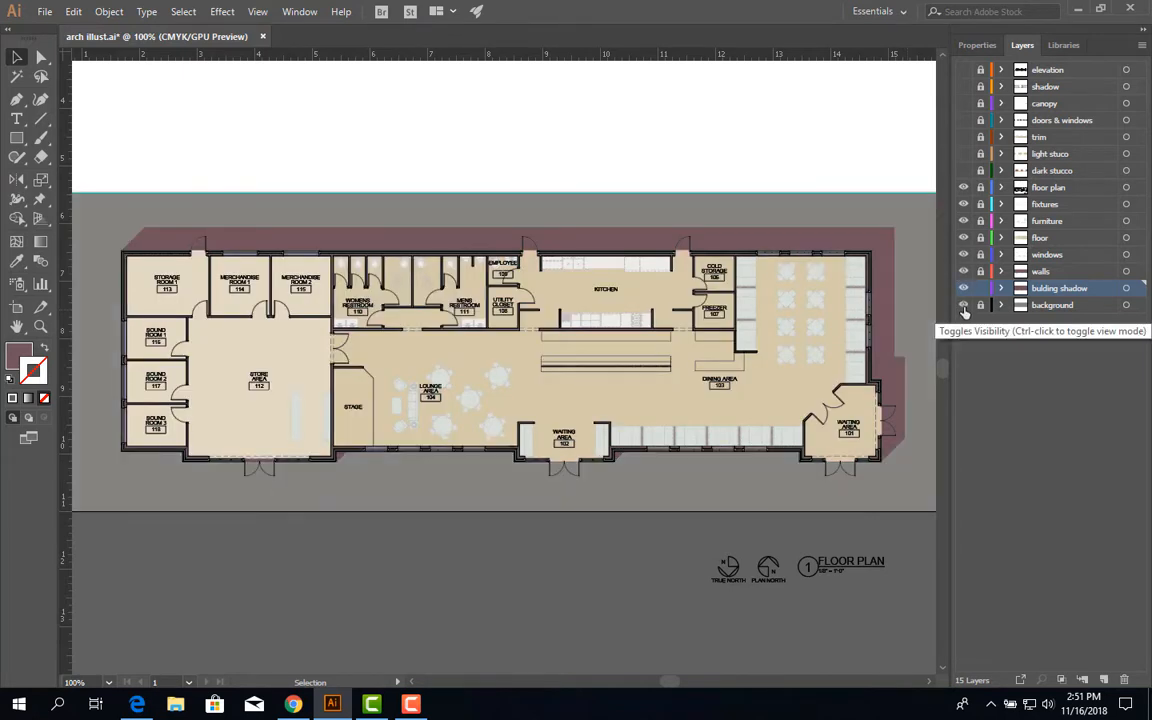
left_click(964, 308)
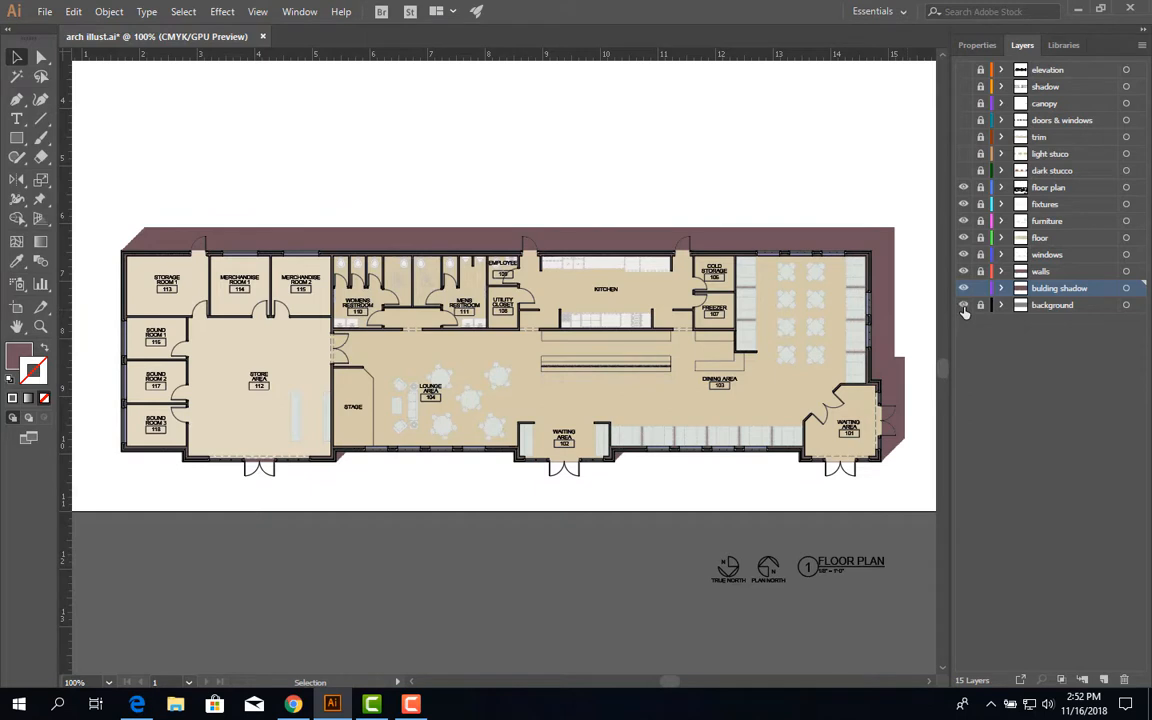
left_click(964, 307)
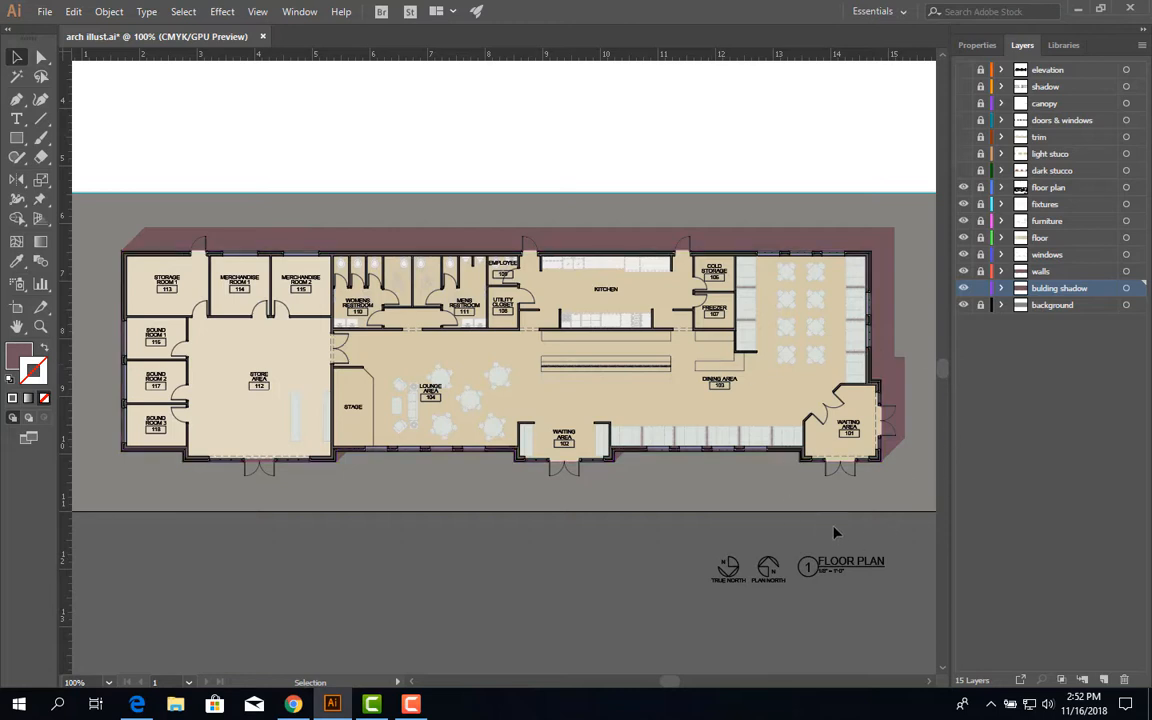
- Examine the diagonal edge of the building shadow close up at the outer corner of waiting area 101
scroll(893, 467, "up", 6)
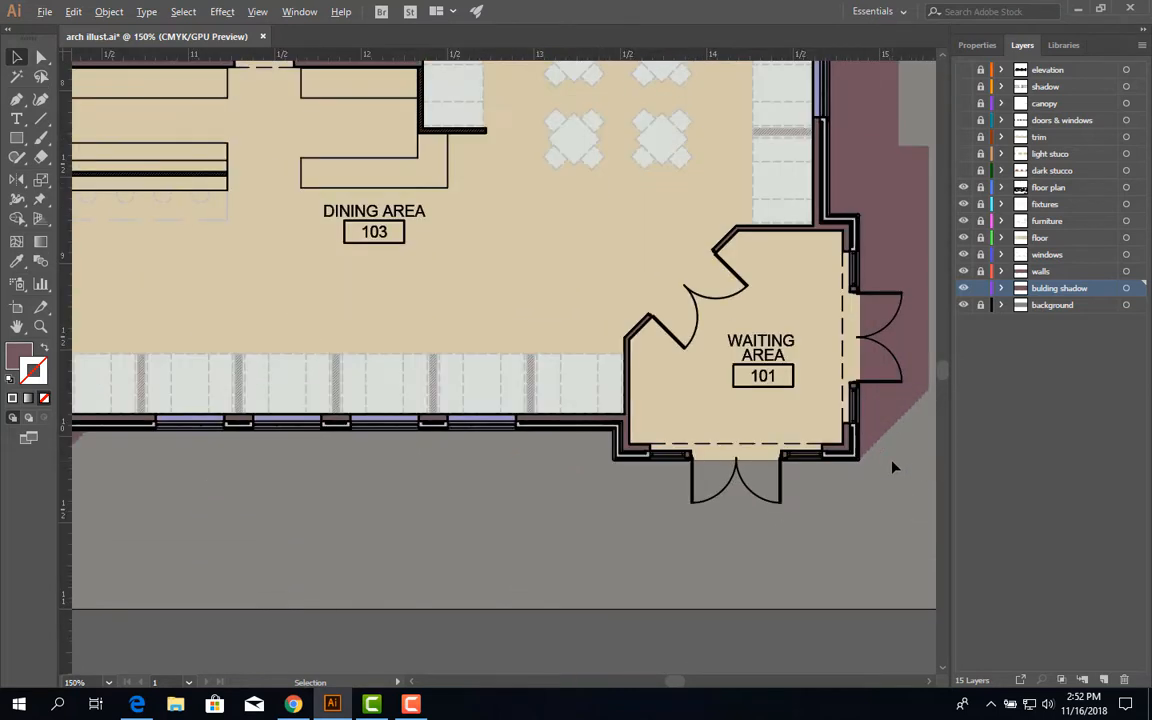
left_click_drag(600, 398, 504, 384)
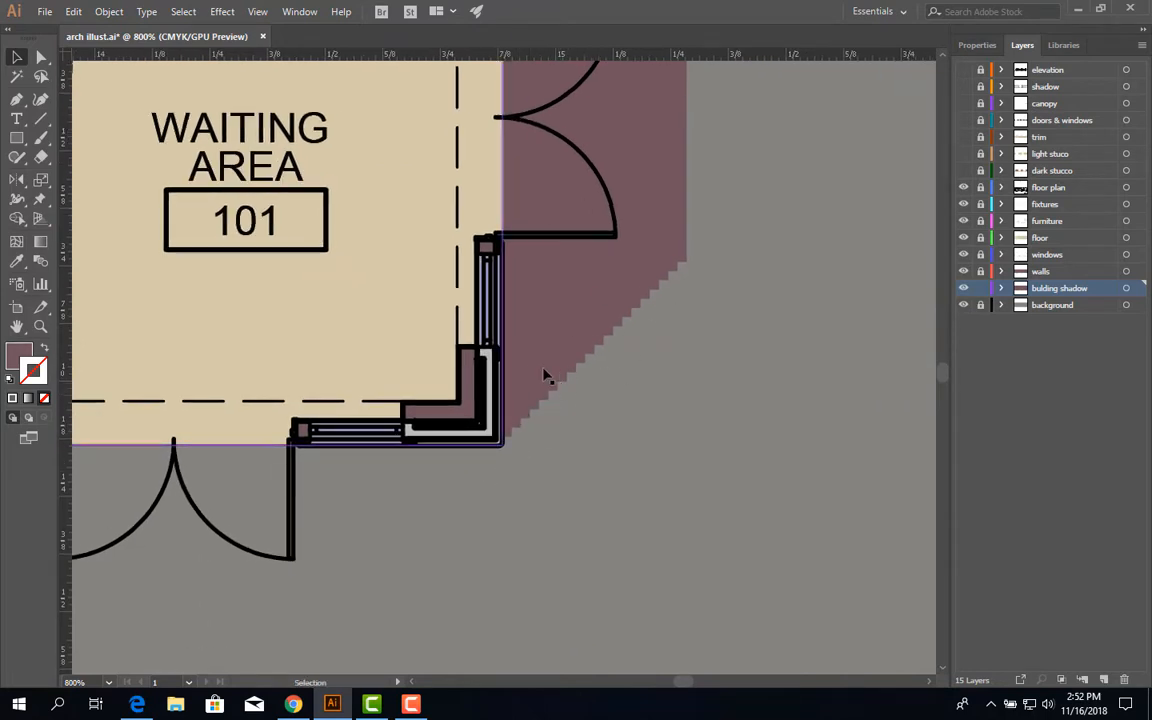
scroll(571, 355, "down", 4)
scroll(571, 368, "down", 5)
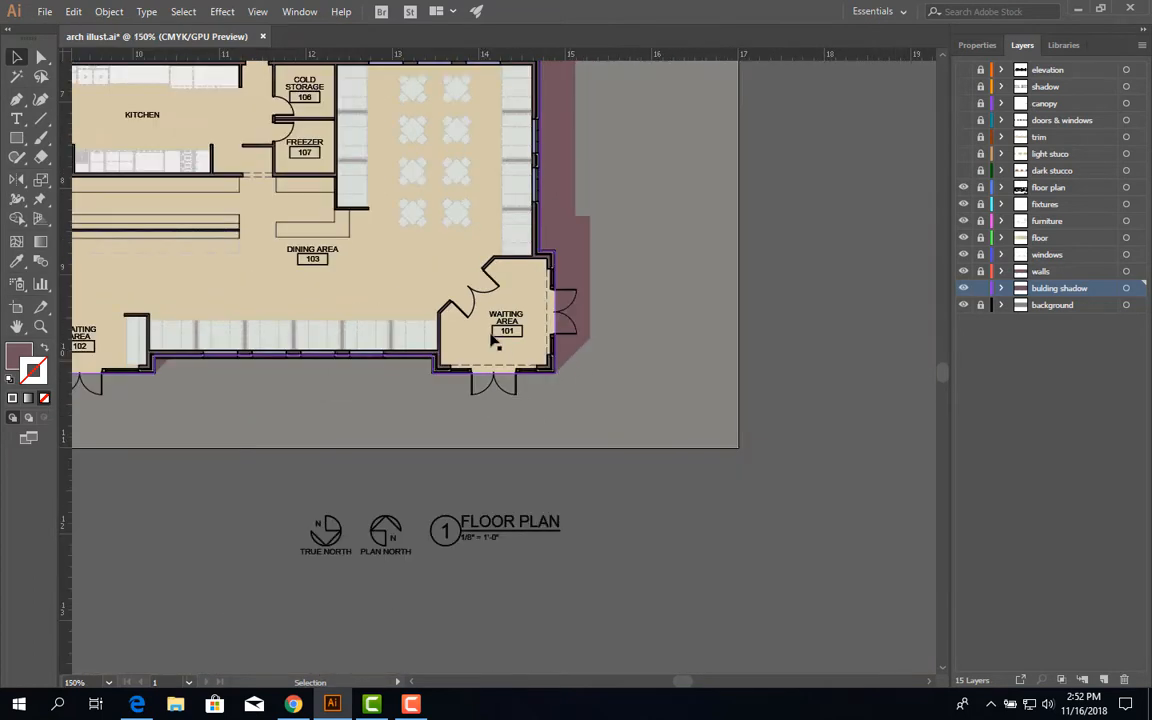
scroll(571, 336, "down", 2)
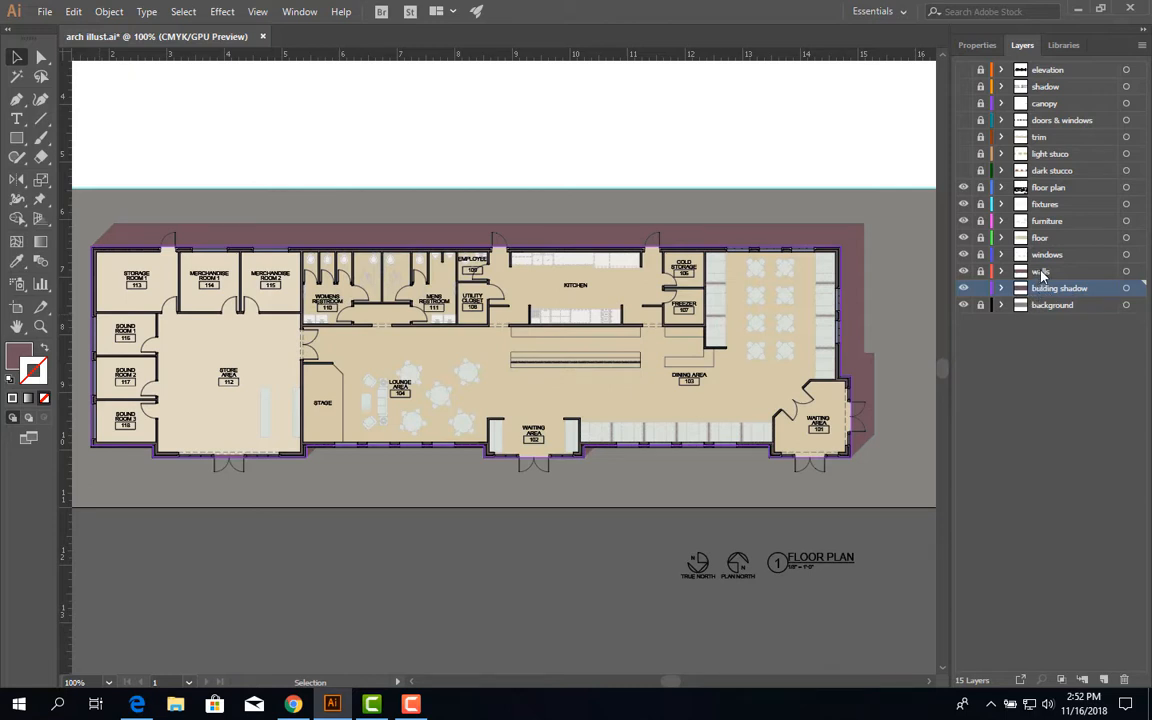
left_click(465, 183)
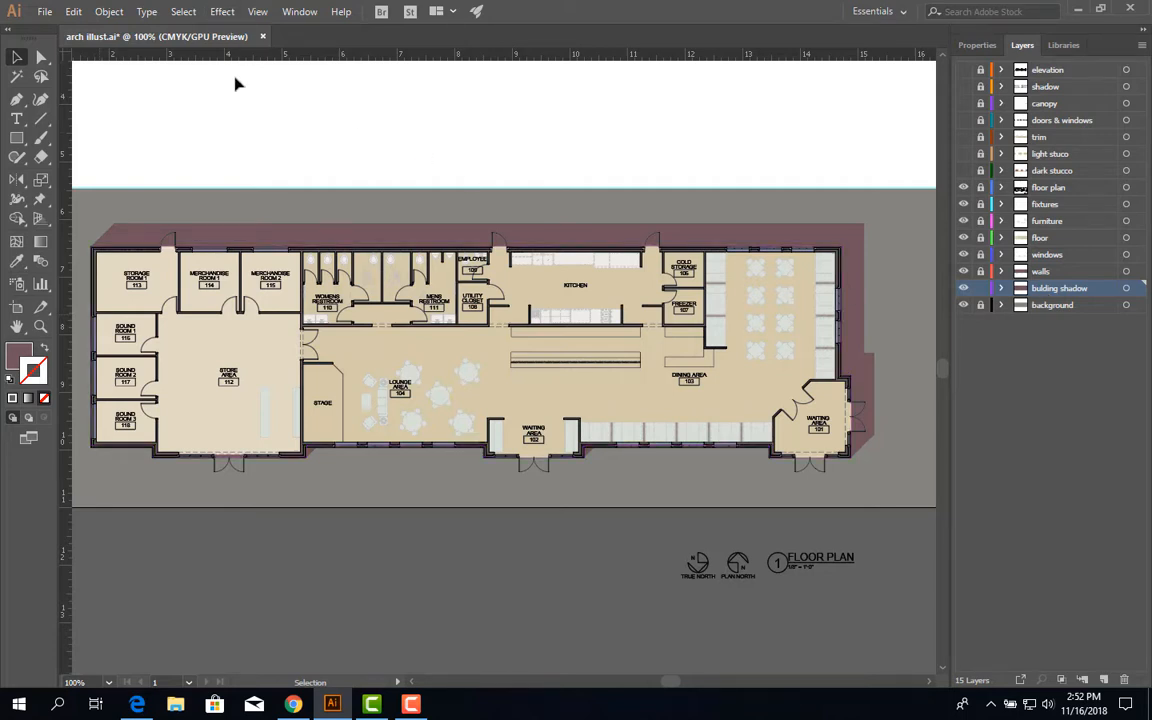
left_click(222, 11)
mouse_move(300, 145)
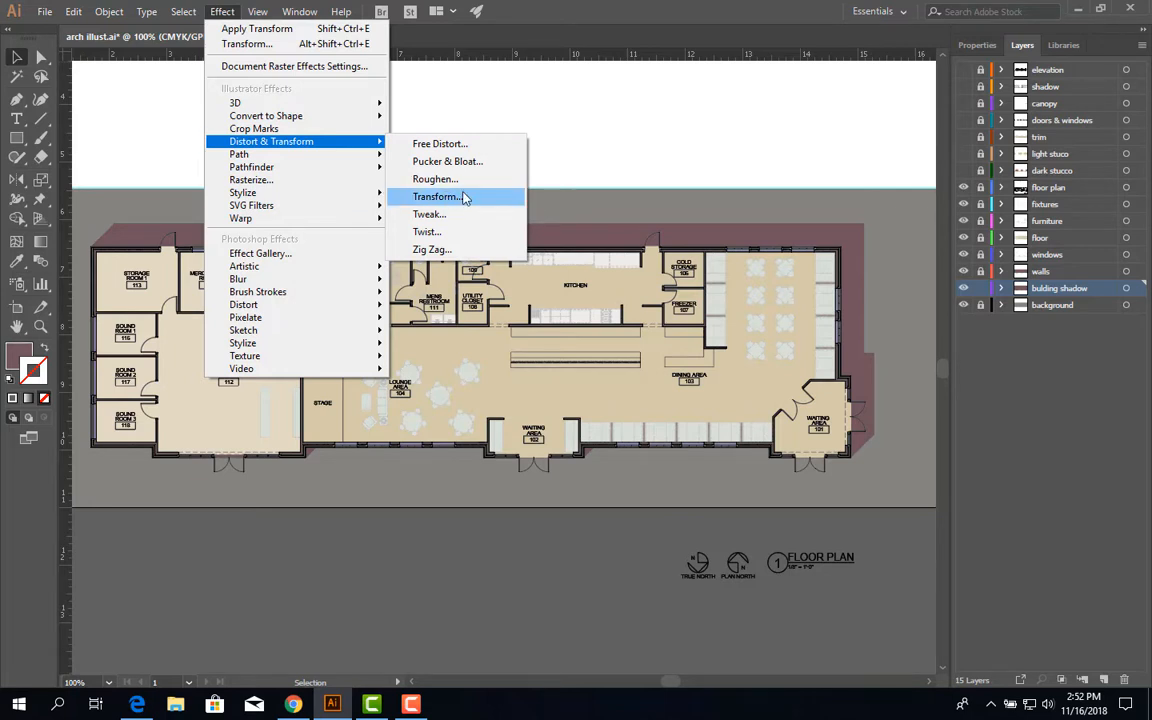
left_click(588, 147)
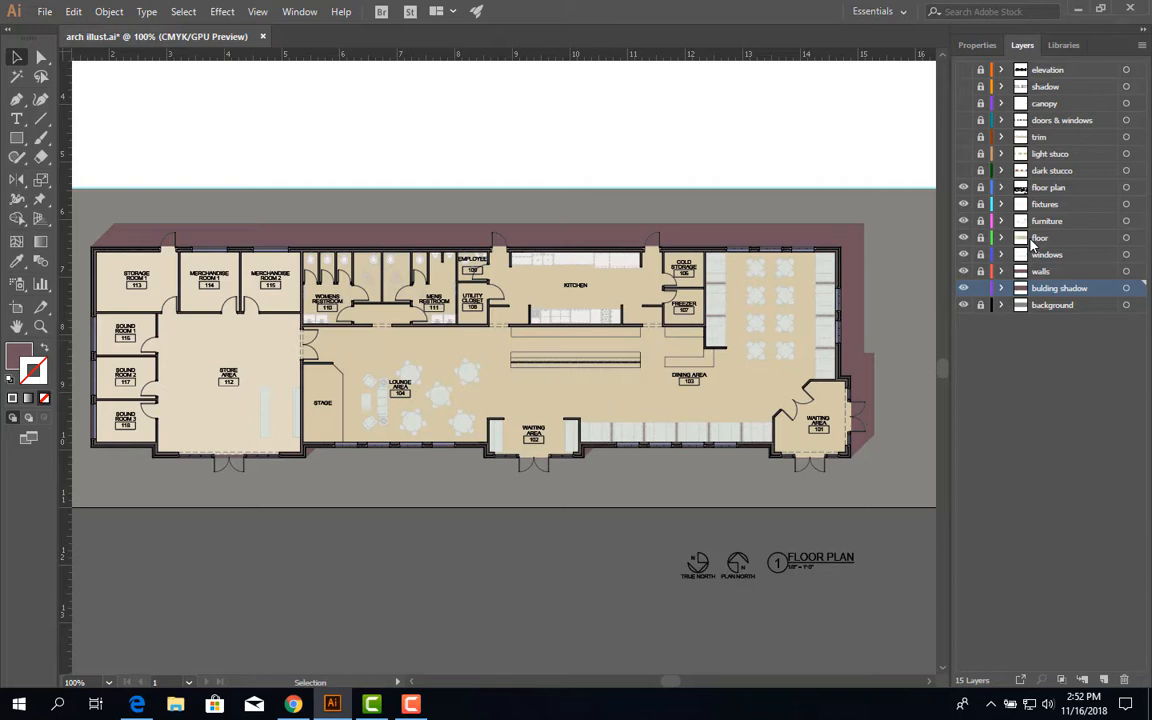
- Hide the bulding shadow, background, windows, fixtures, furniture and floor plan layers, leaving only the floor and walls layers showing
left_click(964, 289)
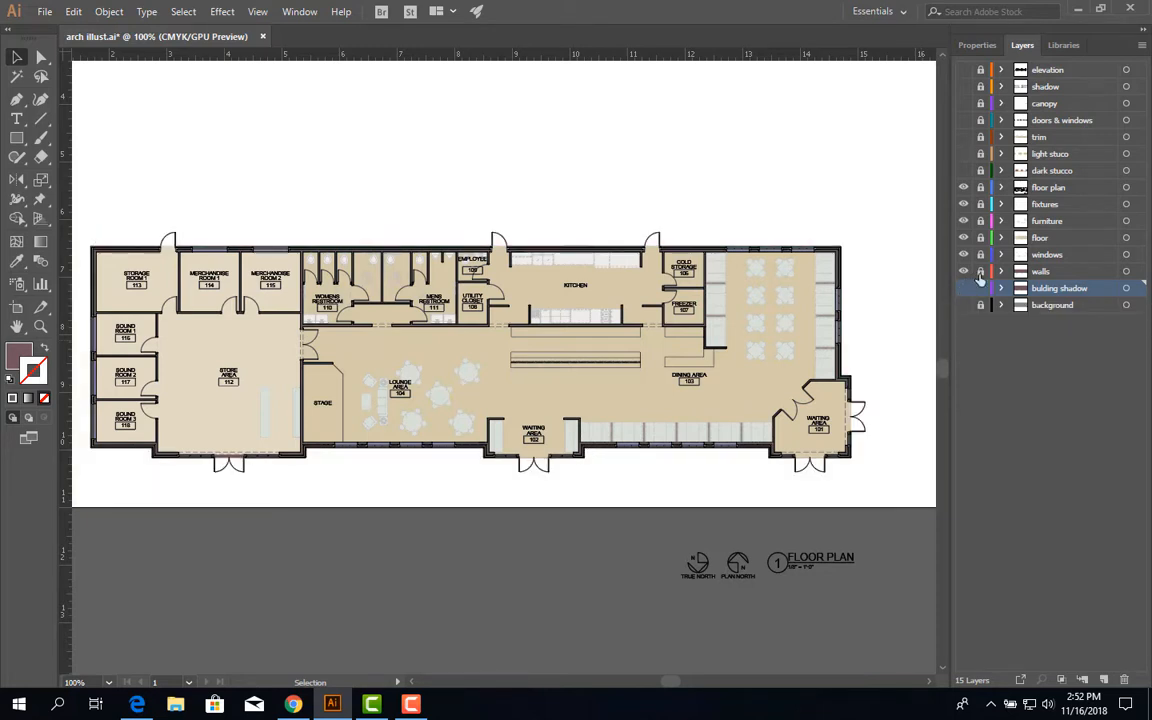
left_click(964, 254)
left_click(964, 204)
left_click(964, 221)
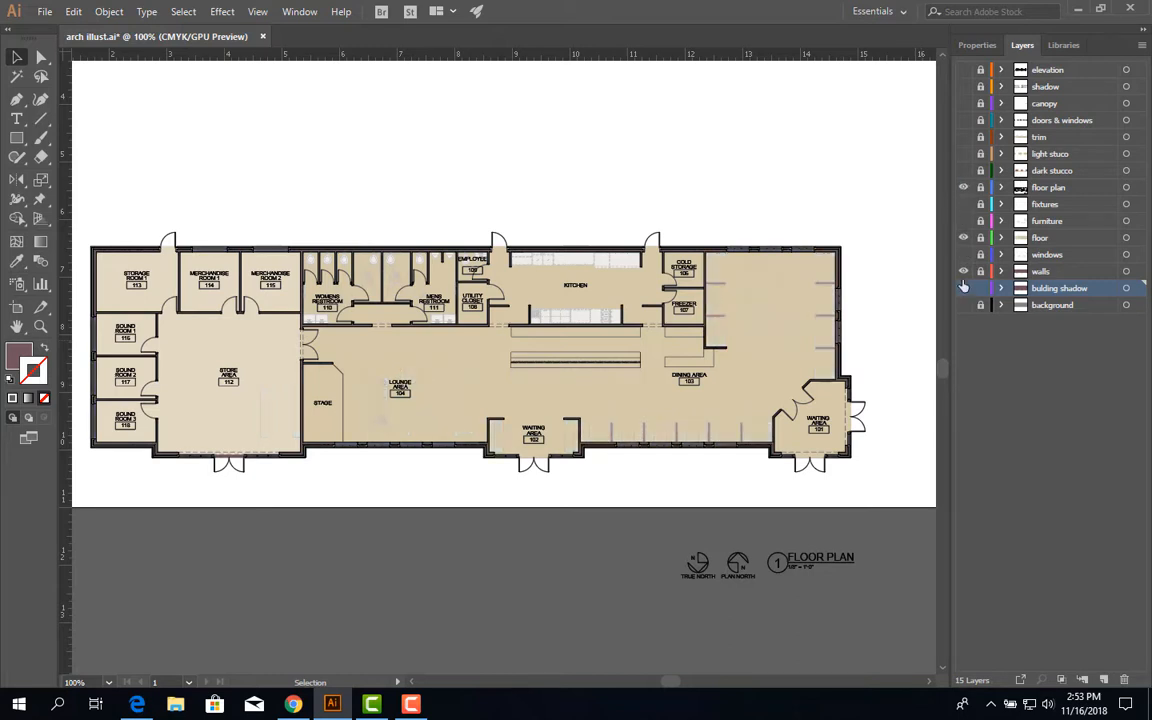
left_click(964, 187)
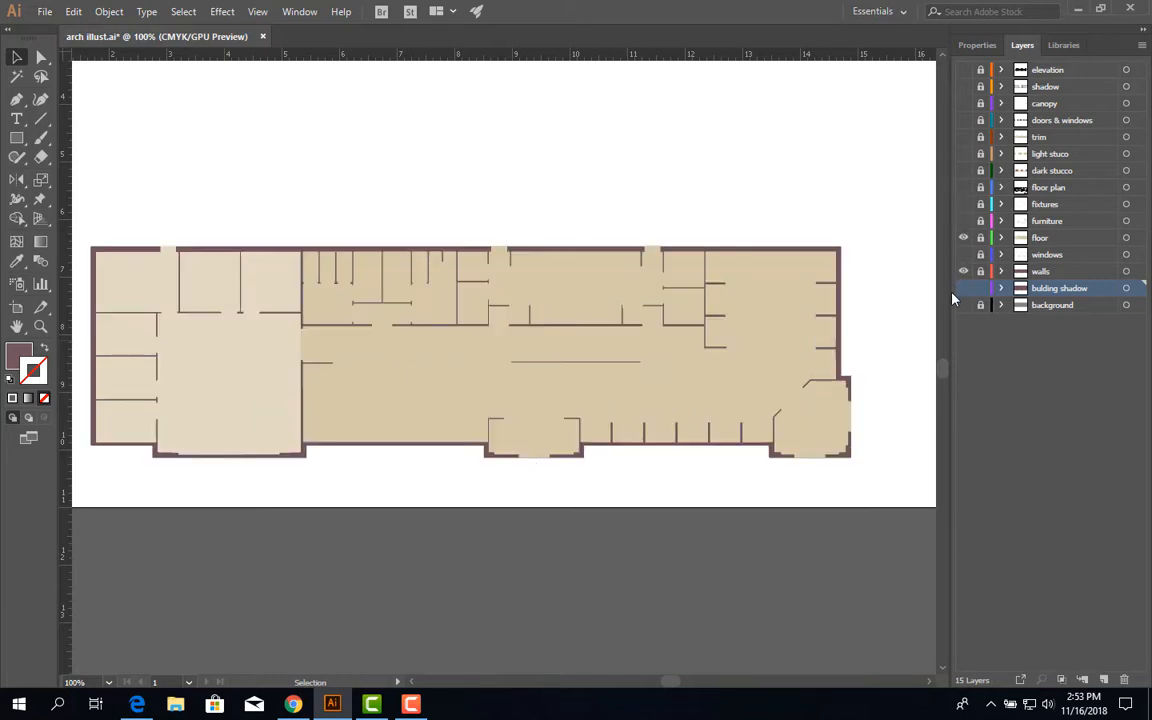
- Create a new layer named "wall shadow" directly above the floor layer
left_click(1045, 239)
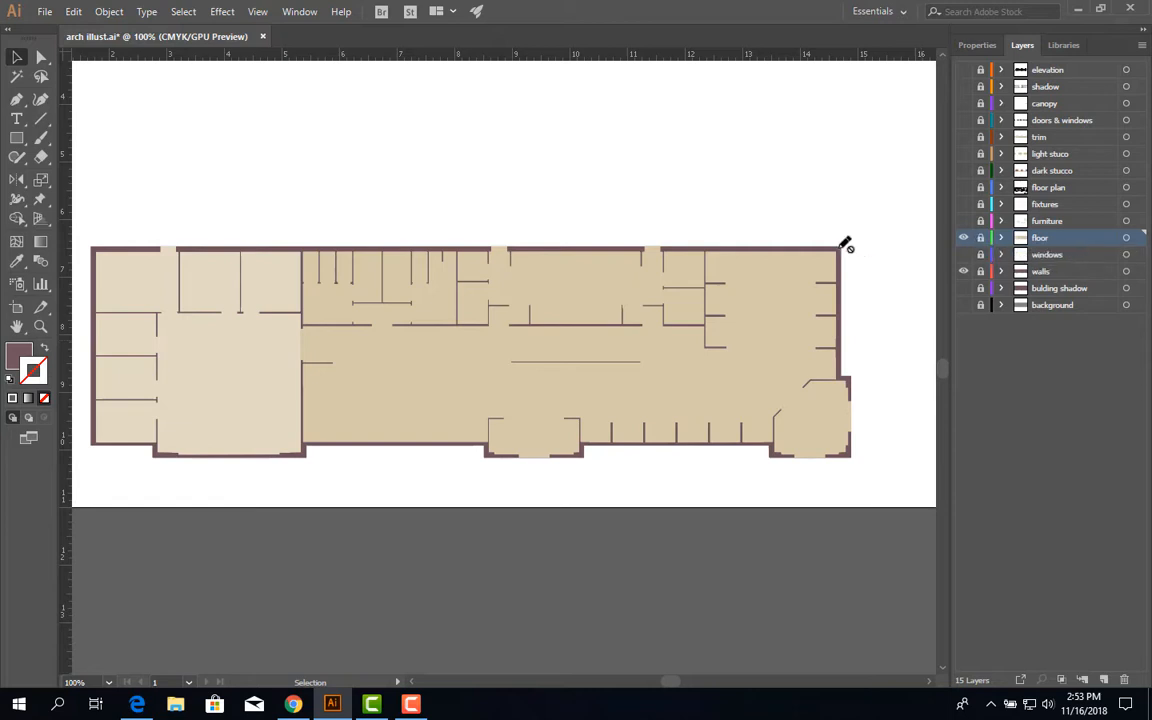
left_click(40, 103)
scroll(470, 318, "up", 2)
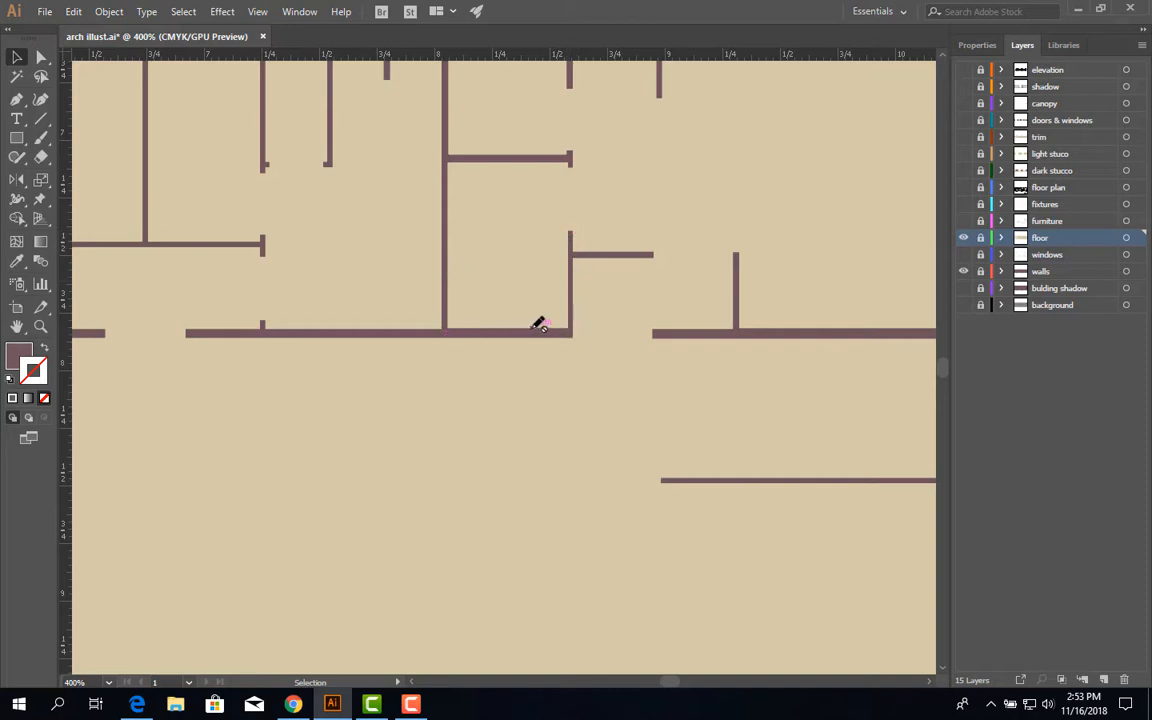
scroll(538, 326, "down", 3)
scroll(560, 335, "down", 1)
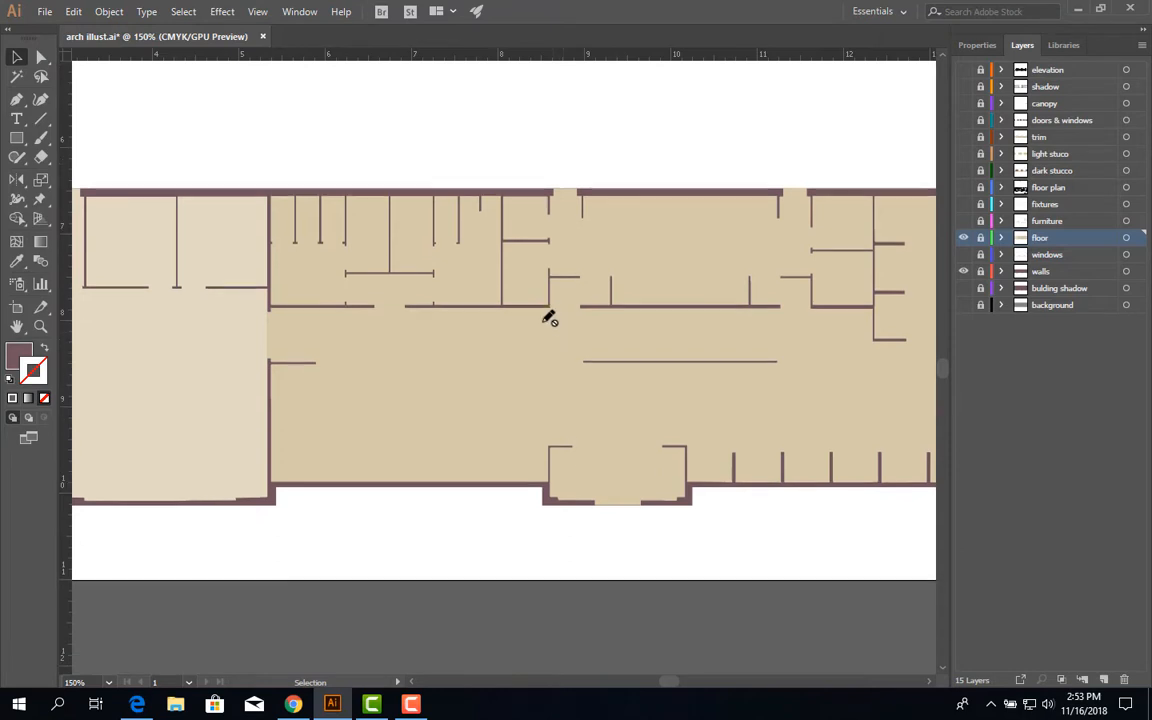
scroll(470, 285, "down", 1)
left_click(19, 58)
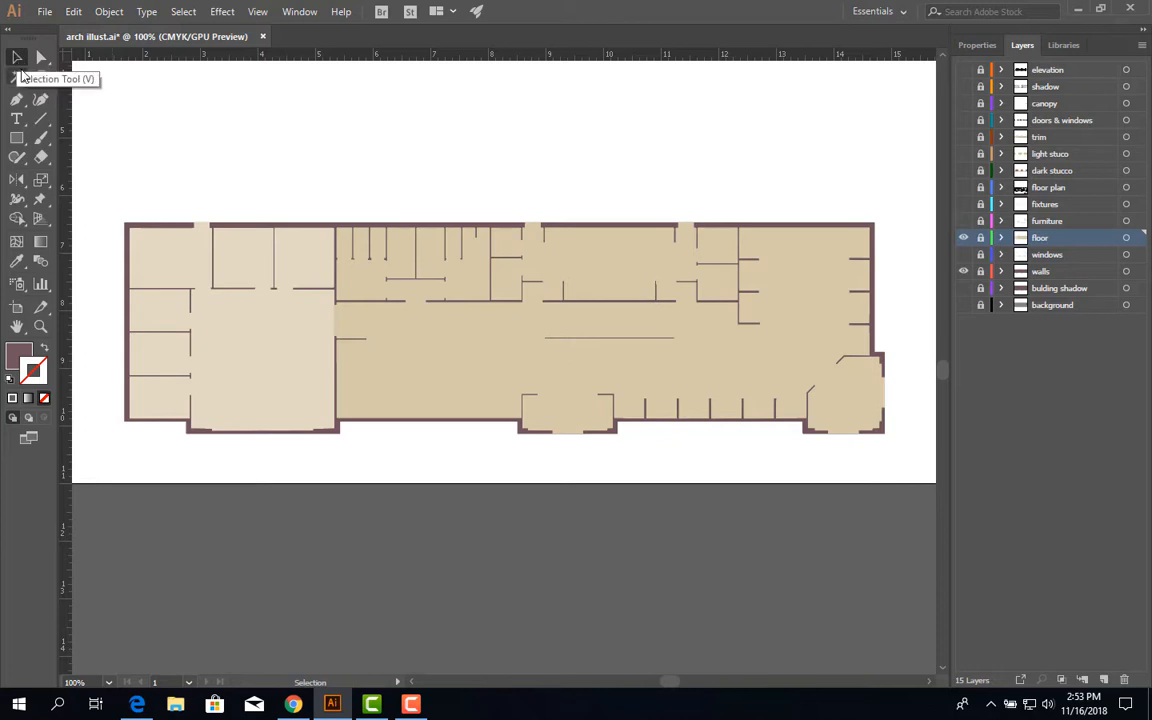
left_click(1104, 680)
double_click(1038, 240)
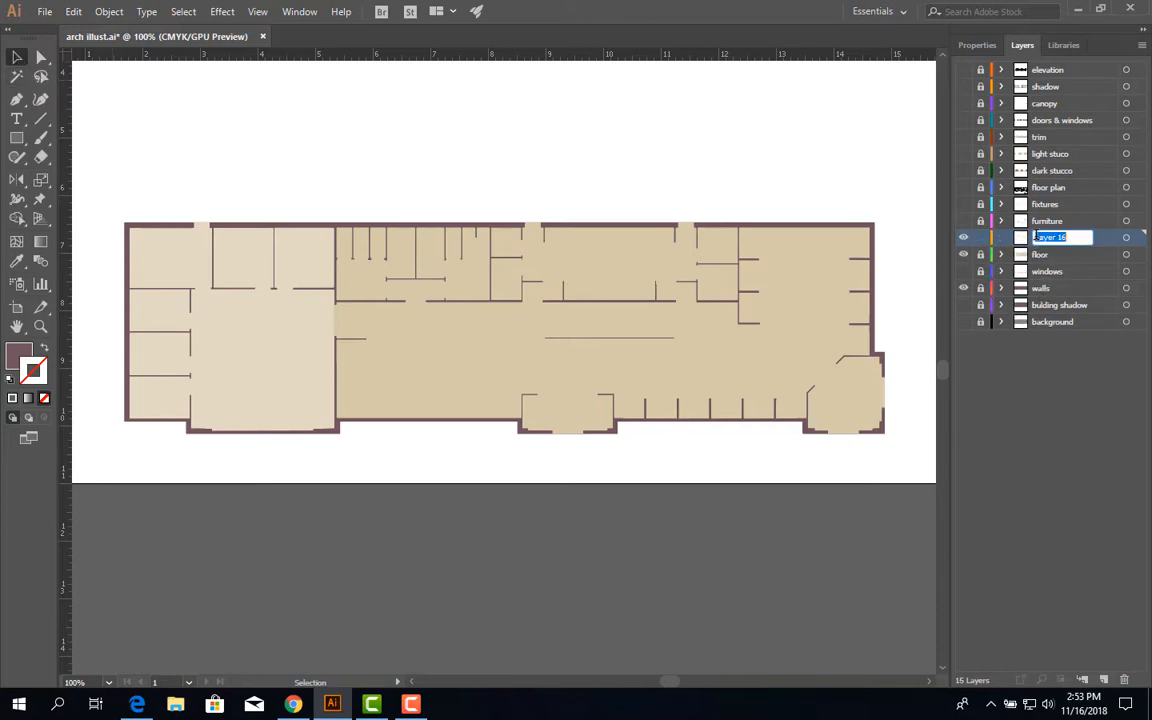
key("BackSpace")
type("wall shadow")
left_click(1047, 404)
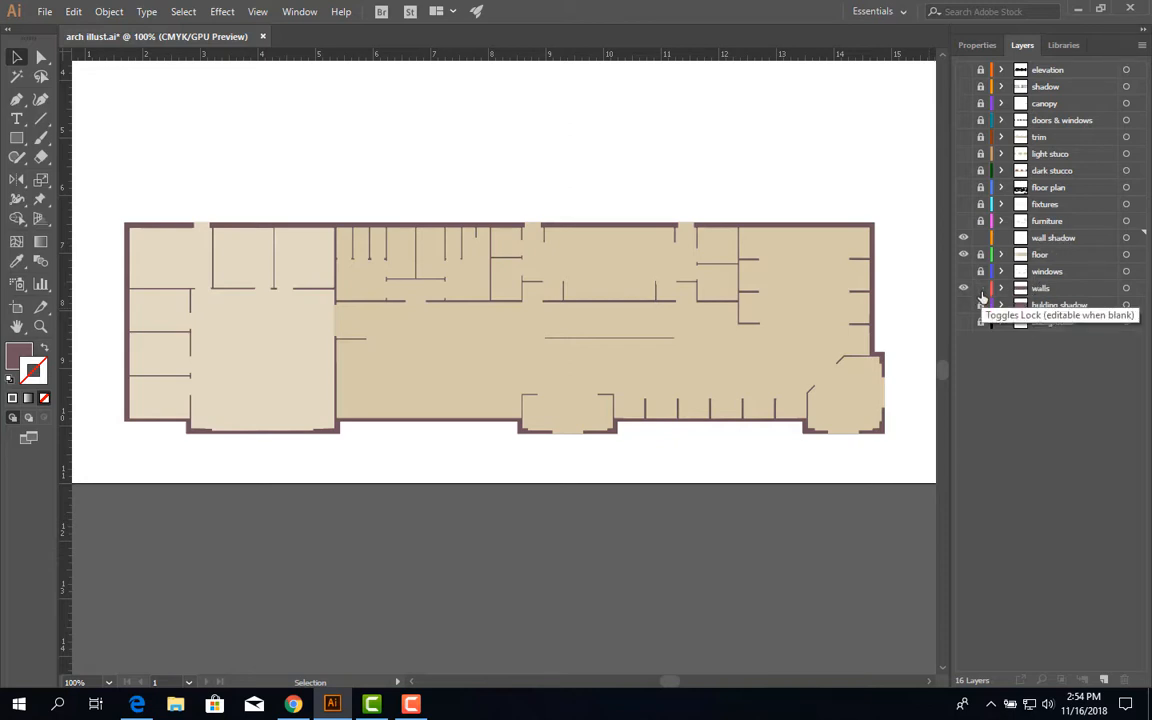
- Copy the solid building outline from the walls layer, keeping the wall shadow and walls layers locked around the copy
left_click(981, 238)
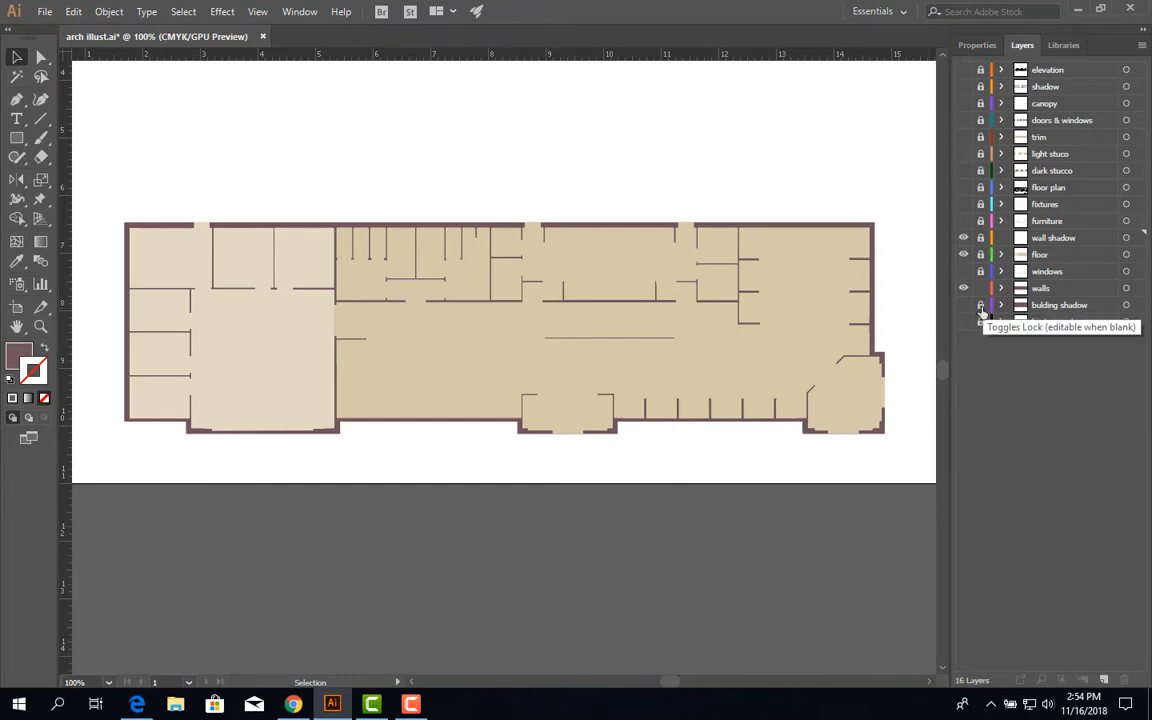
left_click_drag(550, 178, 438, 262)
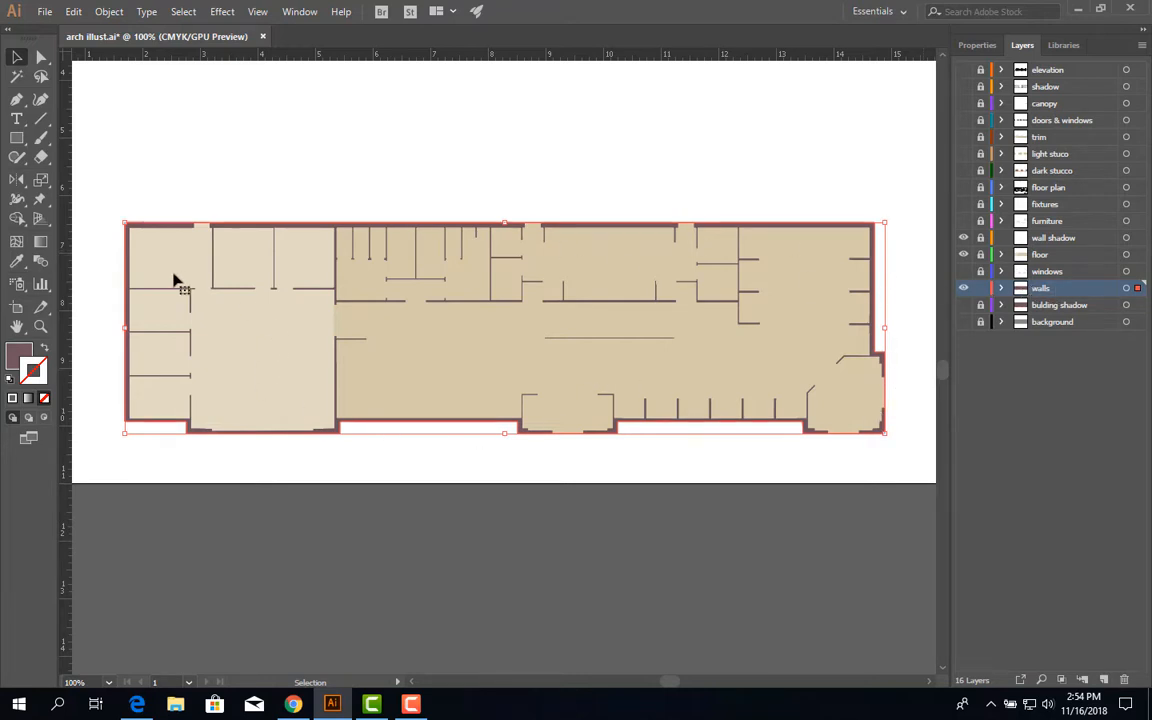
left_click(74, 11)
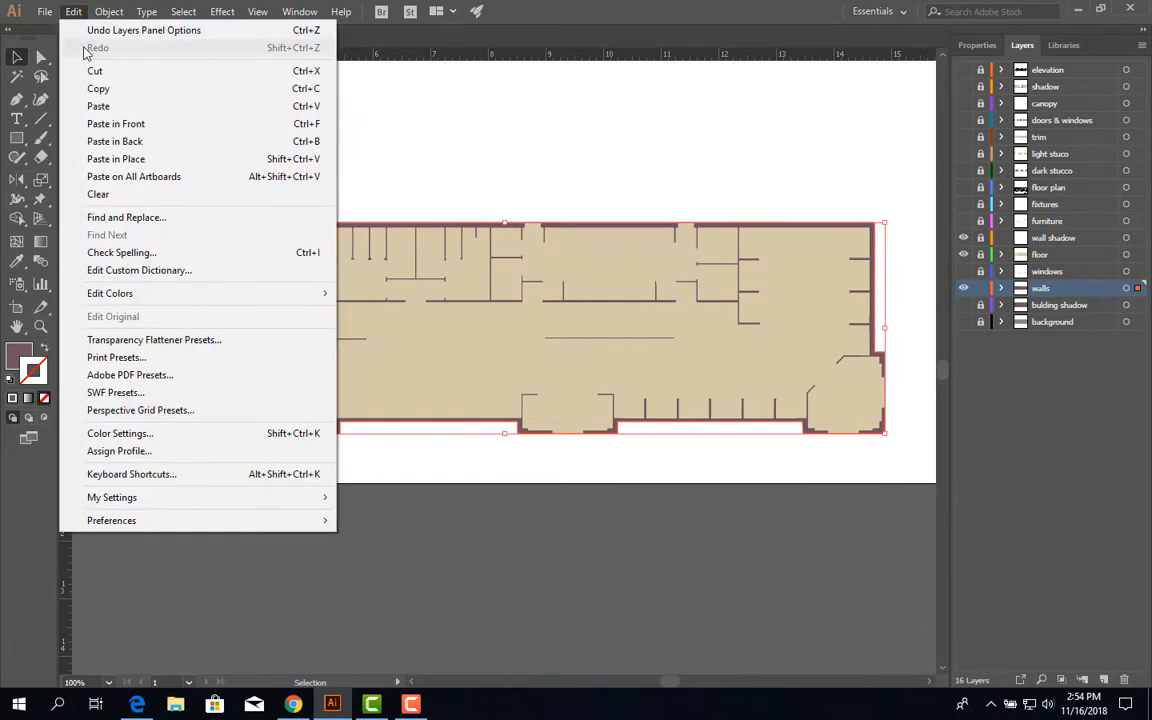
left_click(98, 86)
left_click(982, 289)
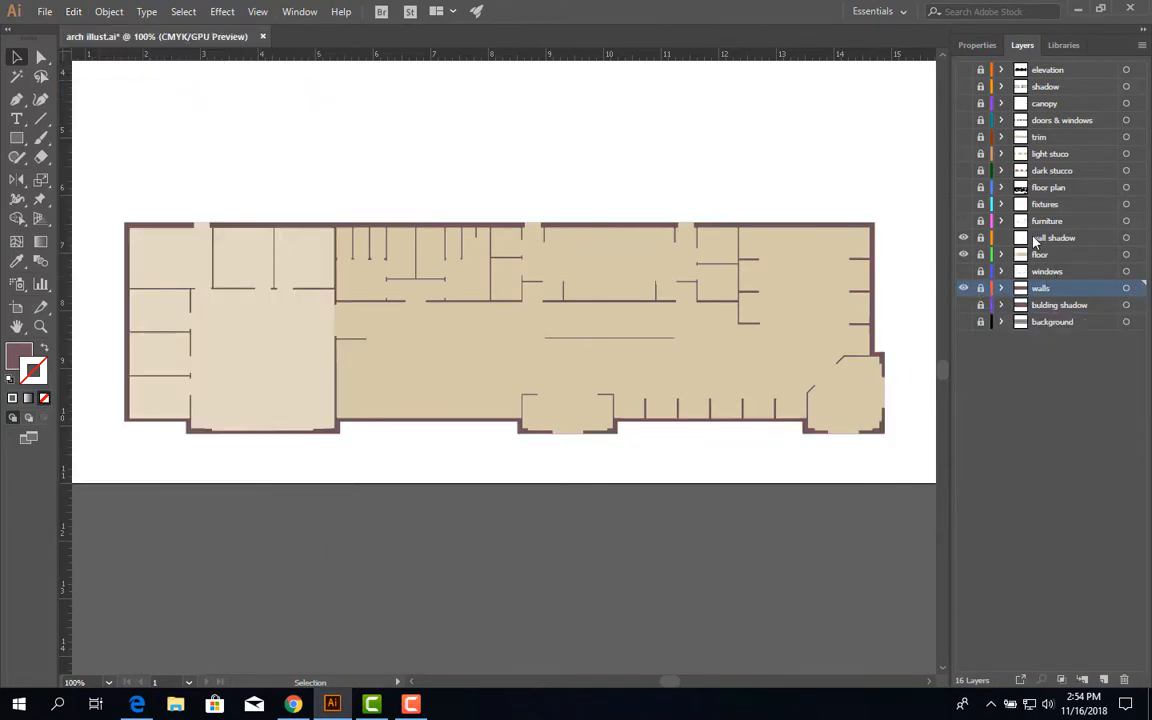
- Hide the floor and walls layers and paste the copied building outline at its original position on the wall shadow layer
left_click(998, 239)
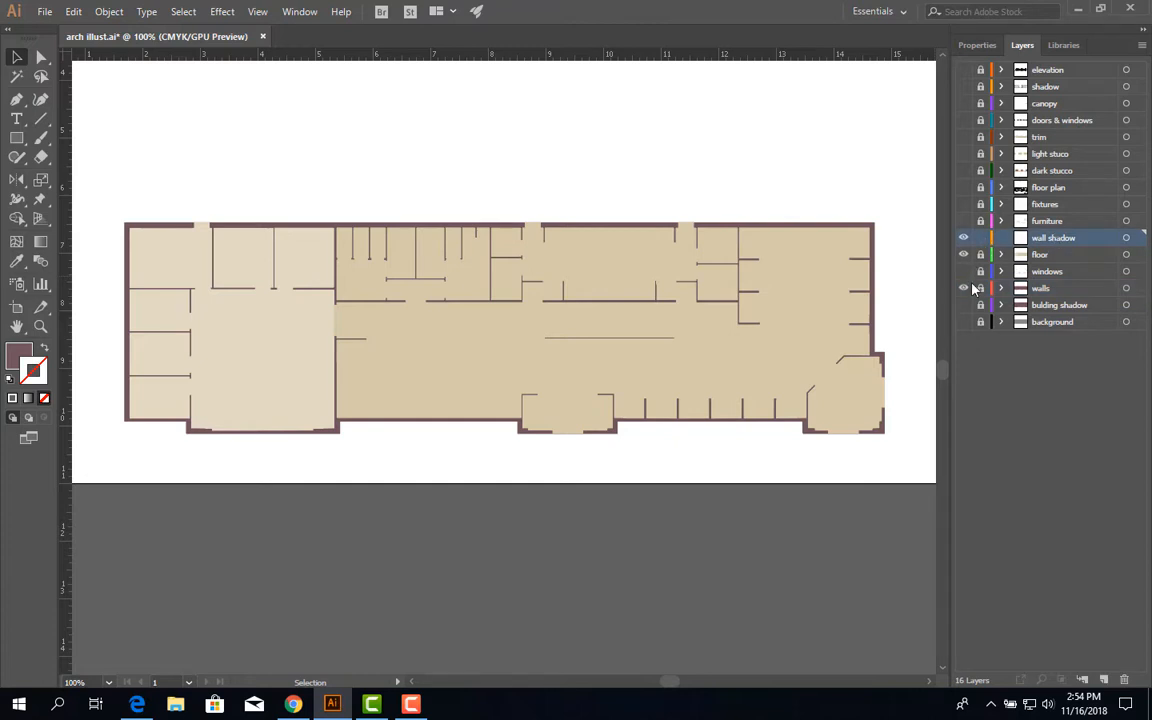
left_click(963, 254)
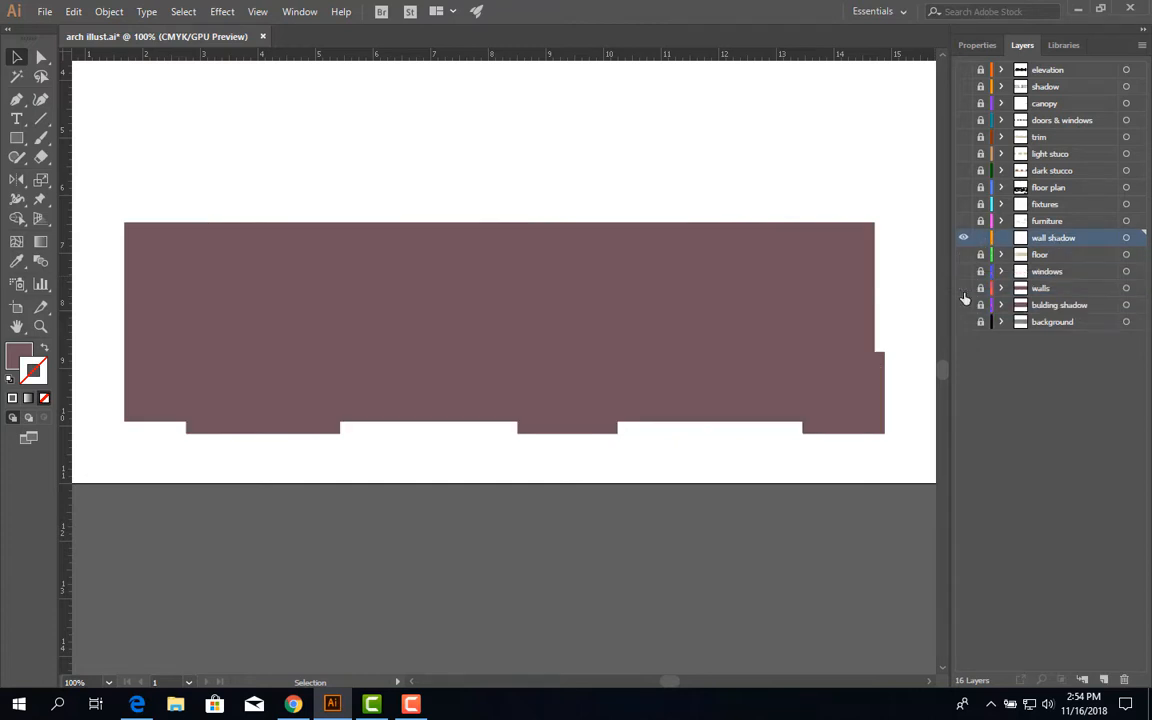
left_click(963, 288)
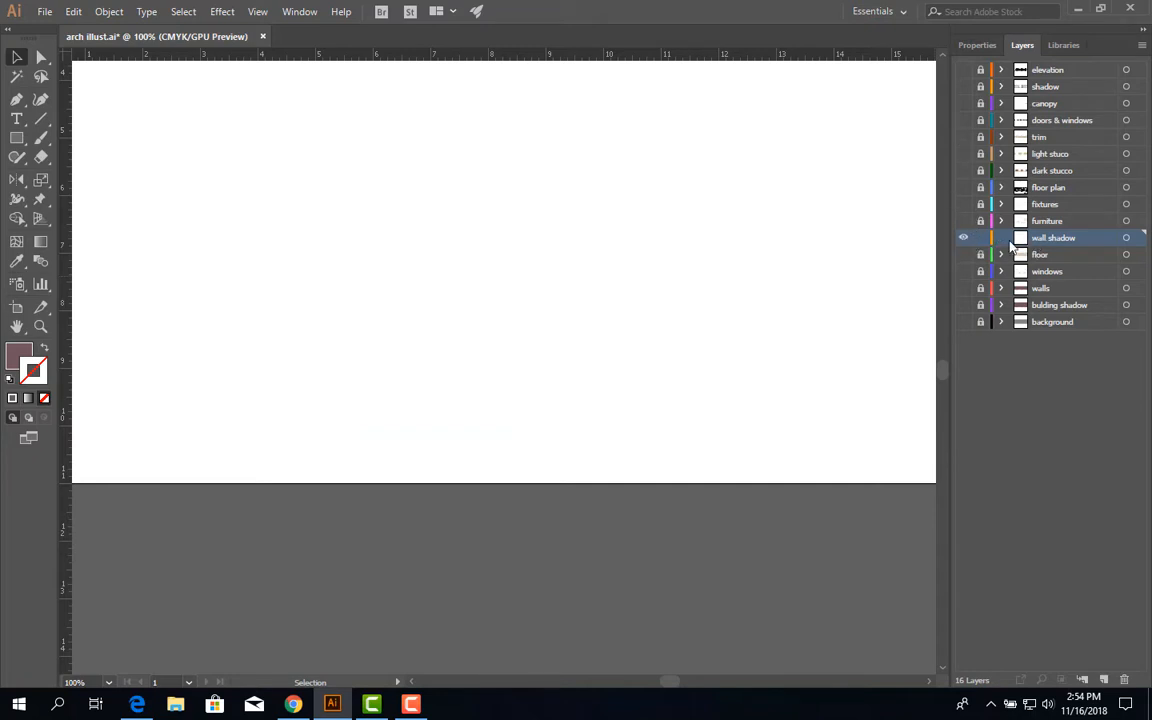
left_click(72, 11)
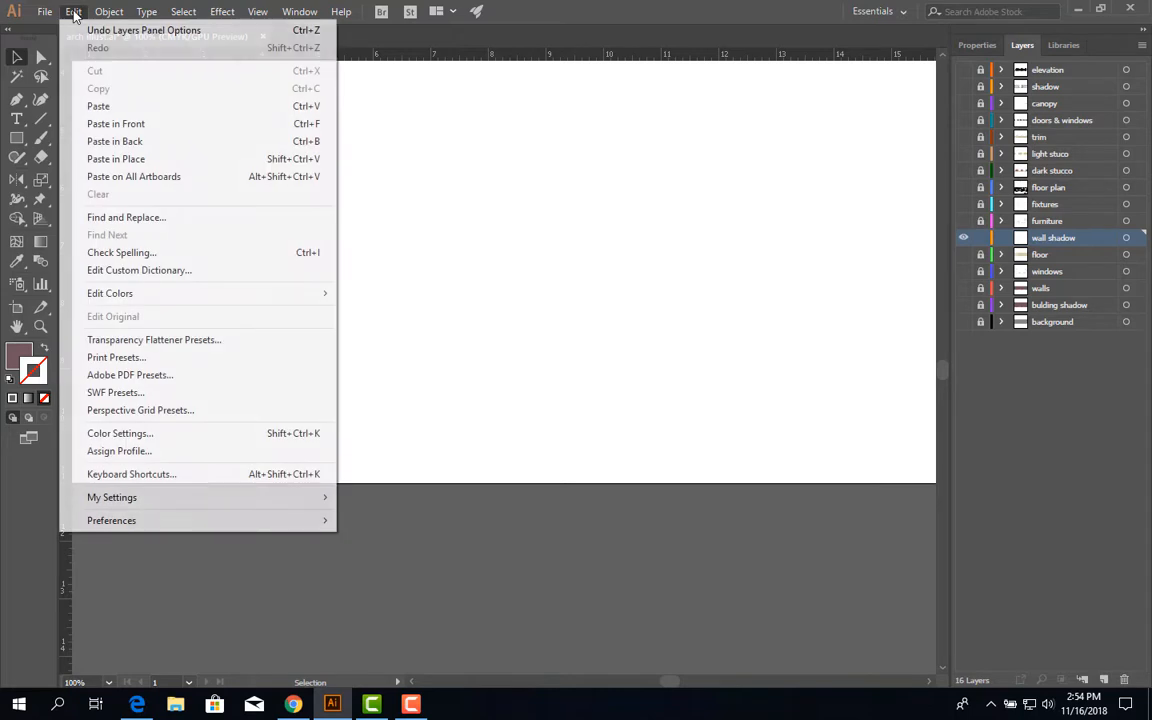
left_click(103, 134)
left_click(553, 190)
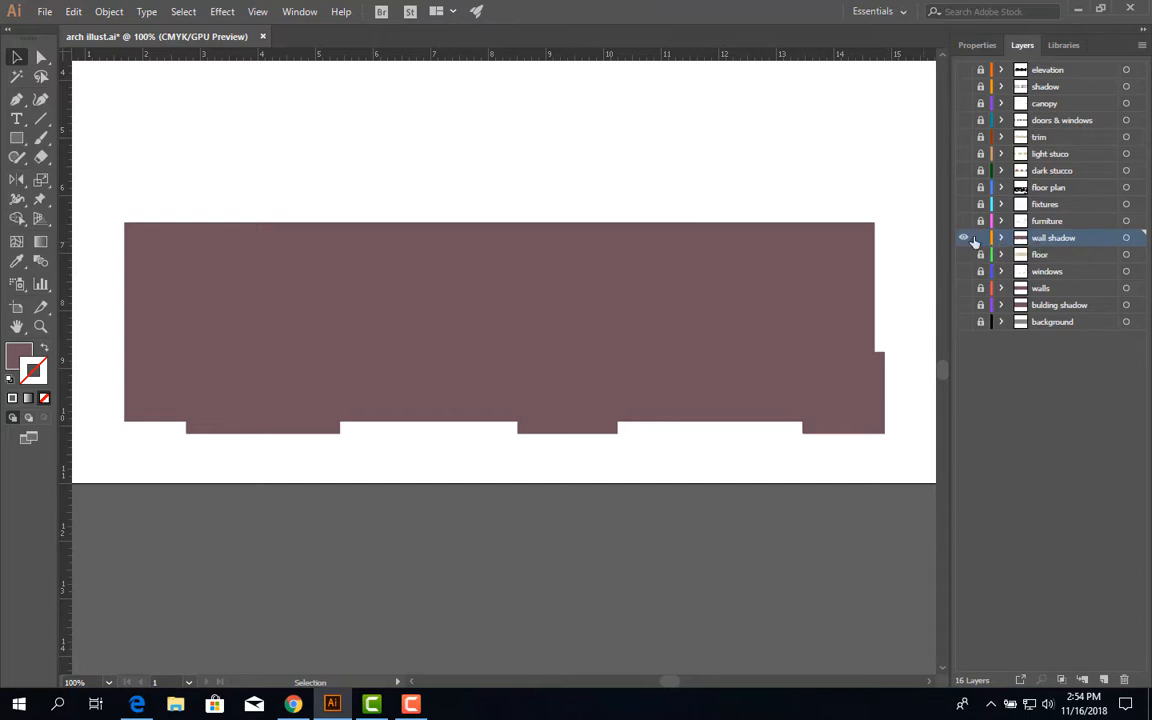
- Lock and hide the wall shadow layer, and show and unlock the floor layer
left_click(441, 248)
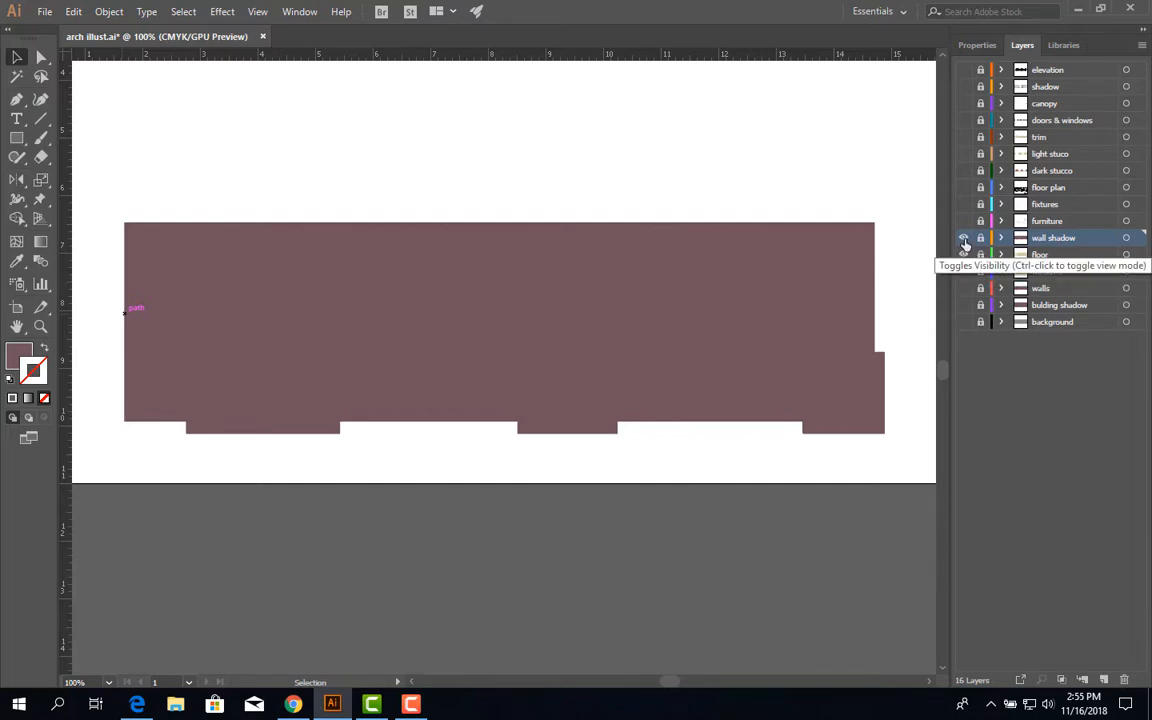
left_click(963, 238)
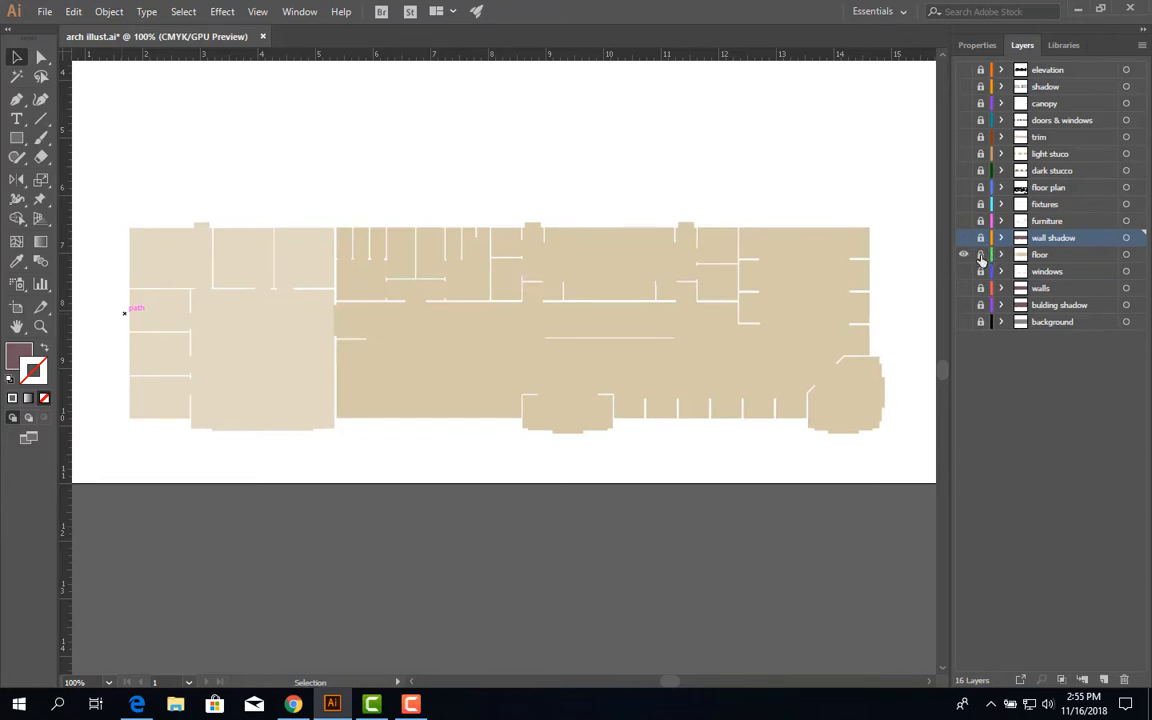
left_click(981, 255)
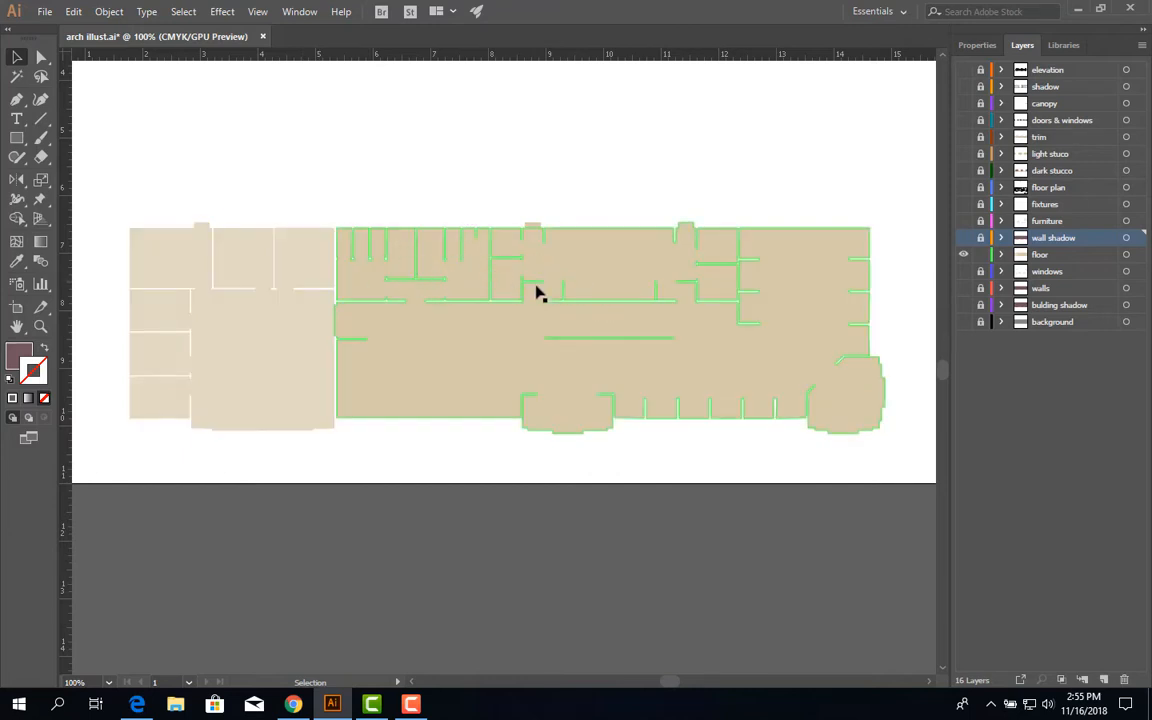
- Examine the two floor shapes by selecting each one separately and both together
left_click(625, 272)
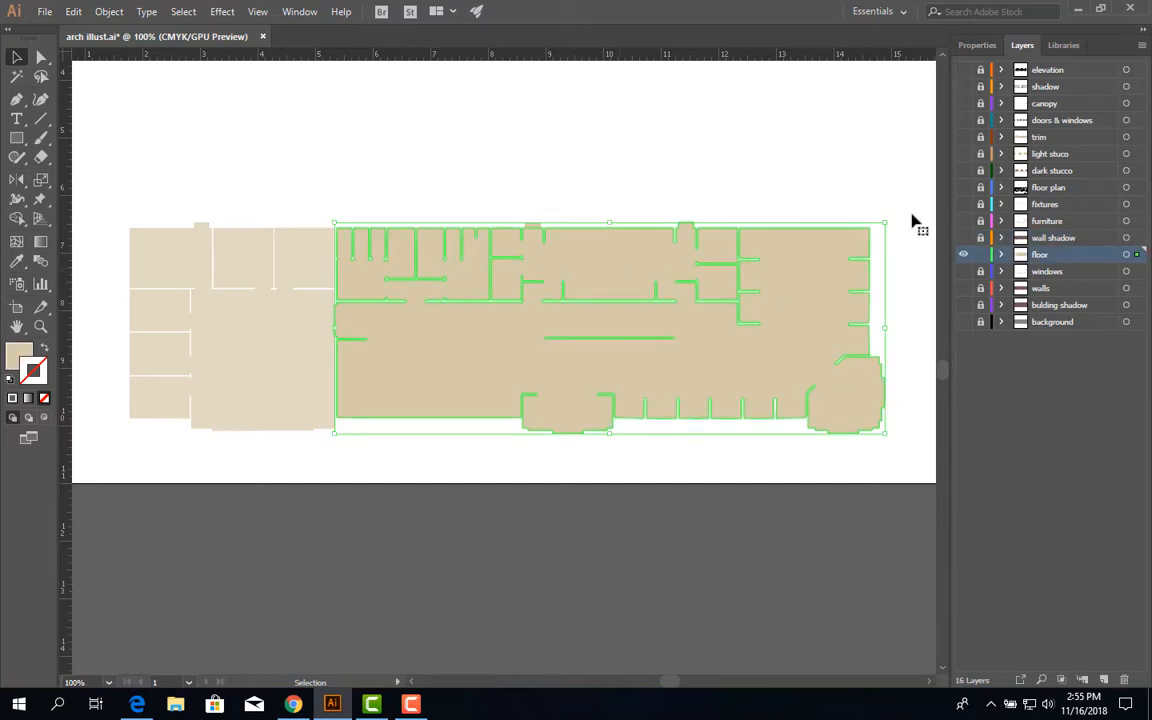
left_click(977, 46)
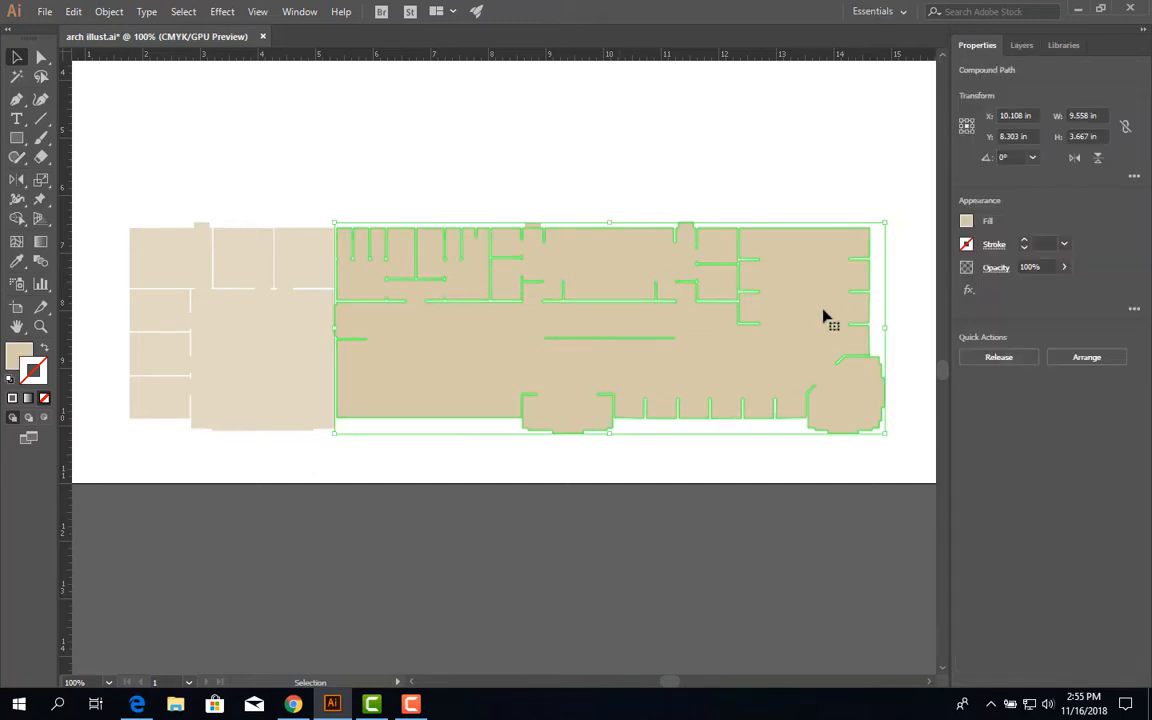
left_click(304, 266)
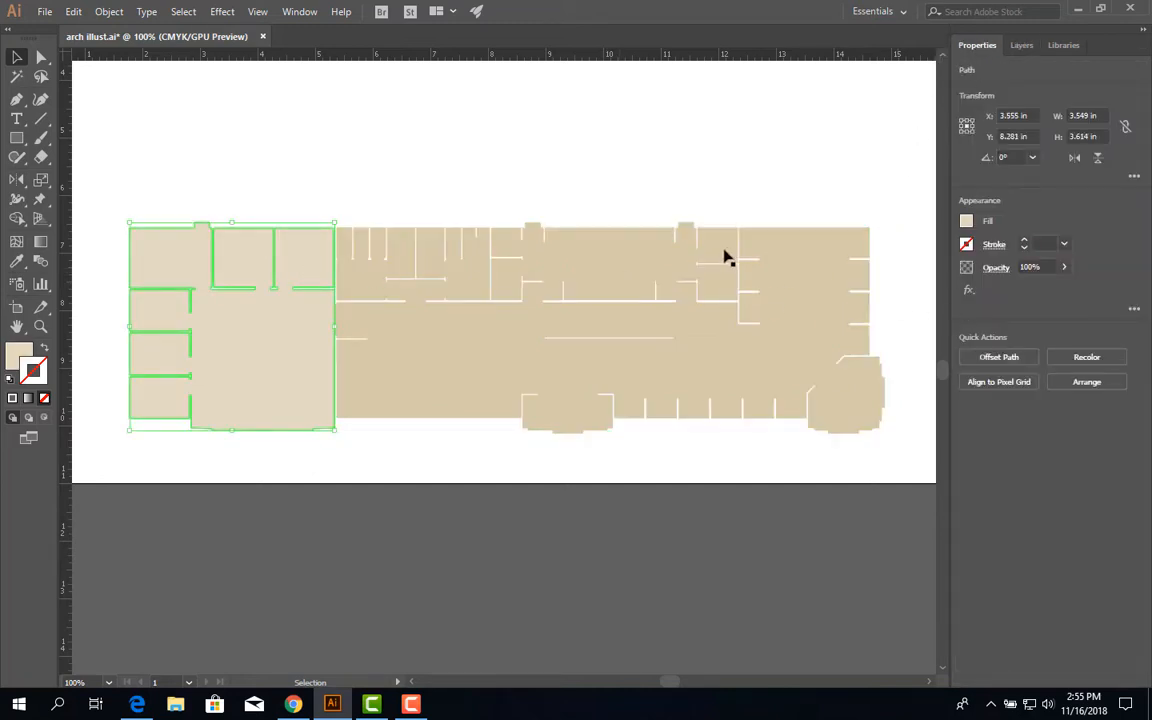
left_click_drag(507, 458, 280, 370)
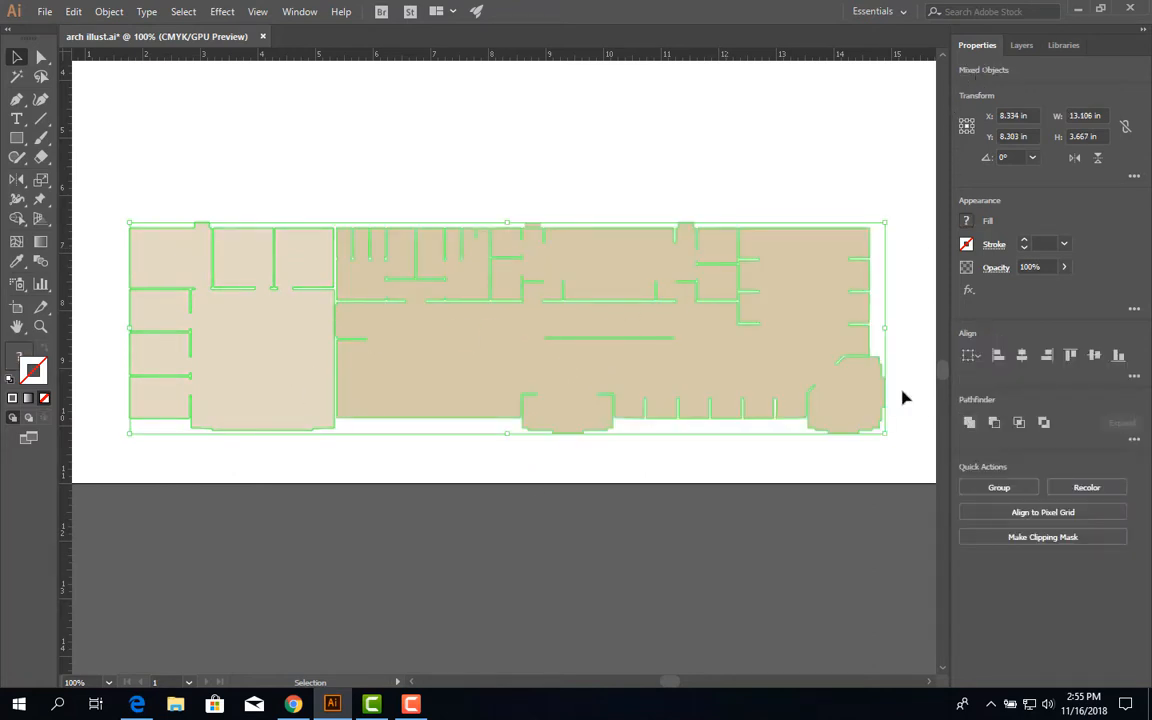
left_click(548, 168)
left_click(599, 272)
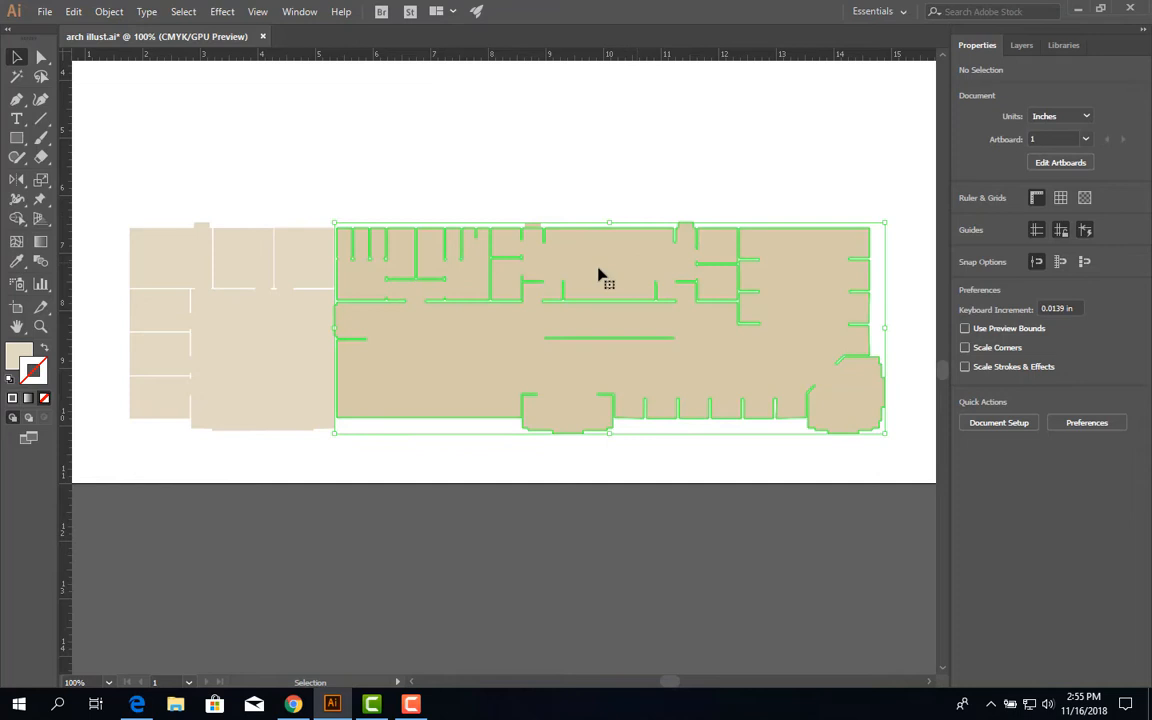
left_click(301, 296)
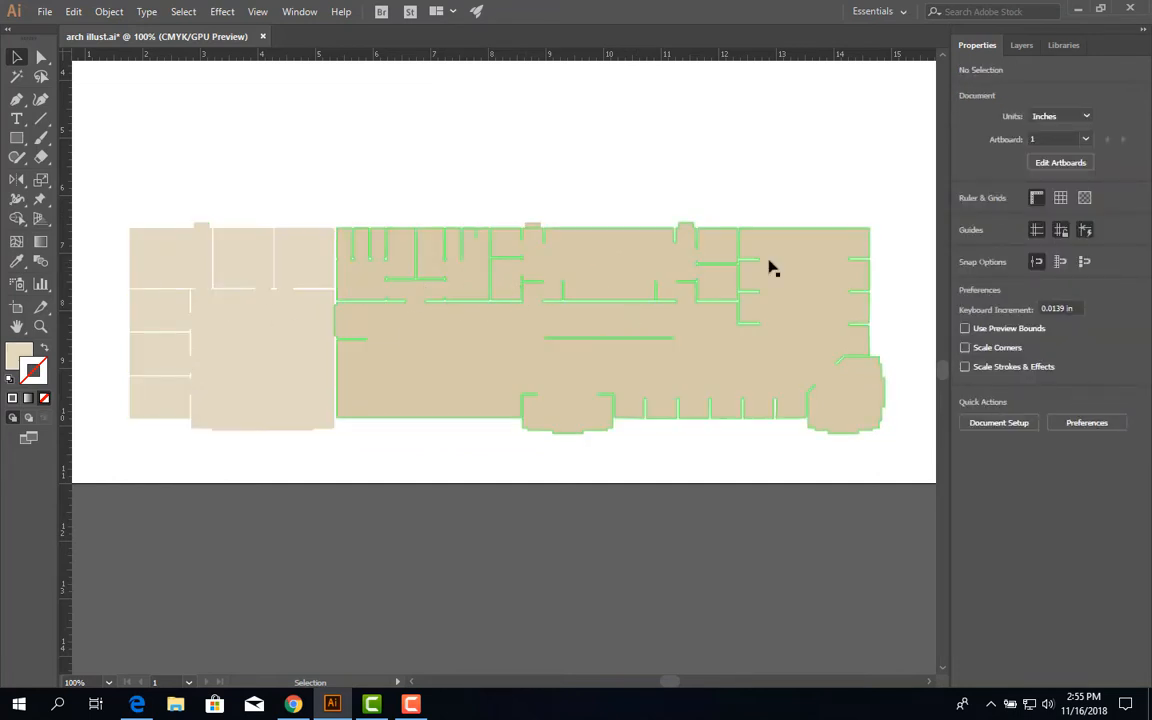
left_click(1023, 47)
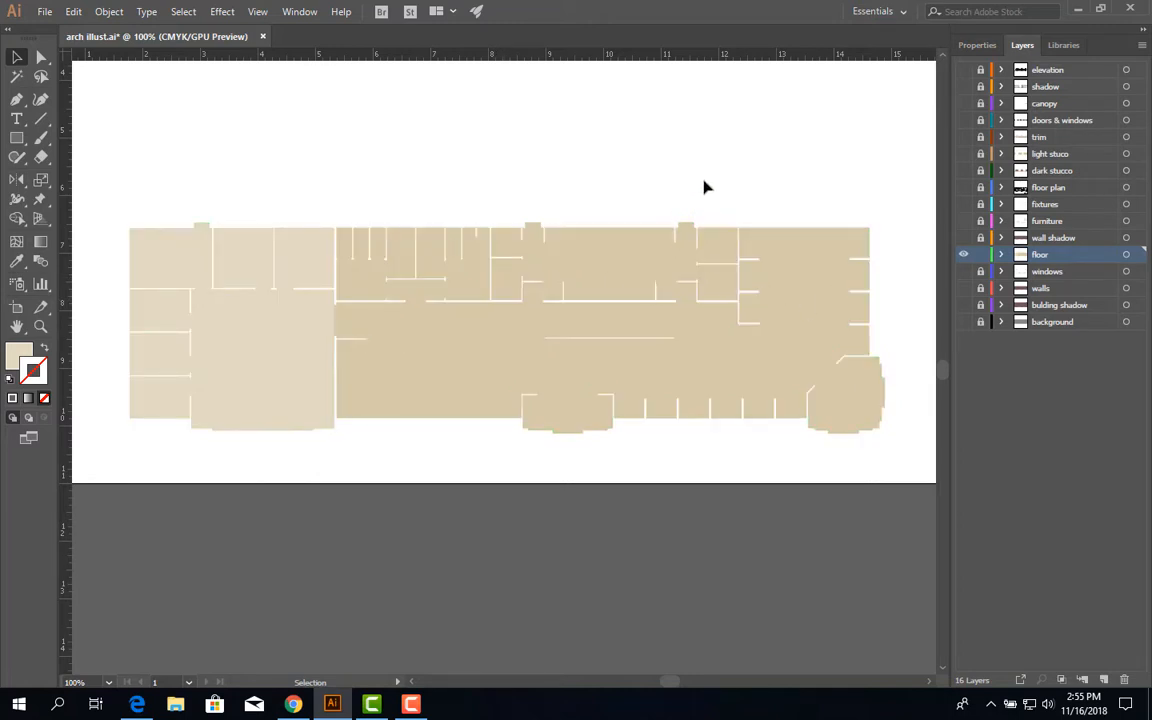
left_click_drag(420, 152, 297, 281)
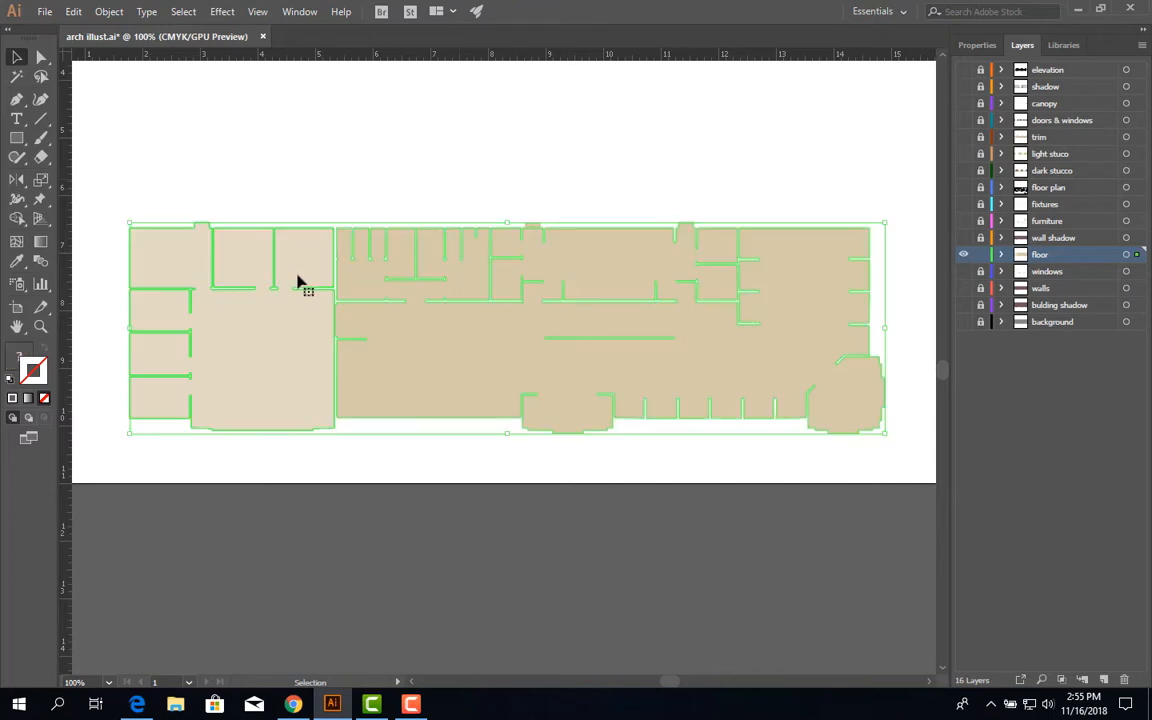
left_click(309, 182)
left_click(311, 257)
left_click(347, 260)
left_click(415, 163)
- Copy both floor shapes together, and lock and hide the floor layer
left_click_drag(412, 158, 283, 303)
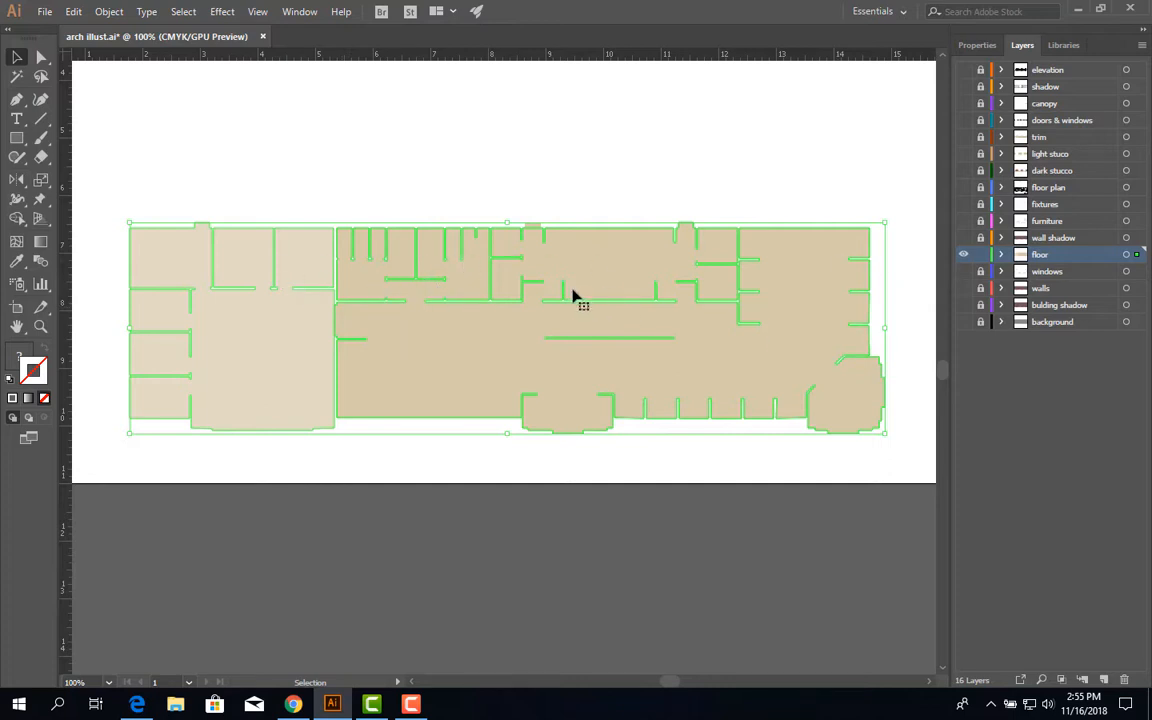
left_click(75, 12)
left_click(100, 106)
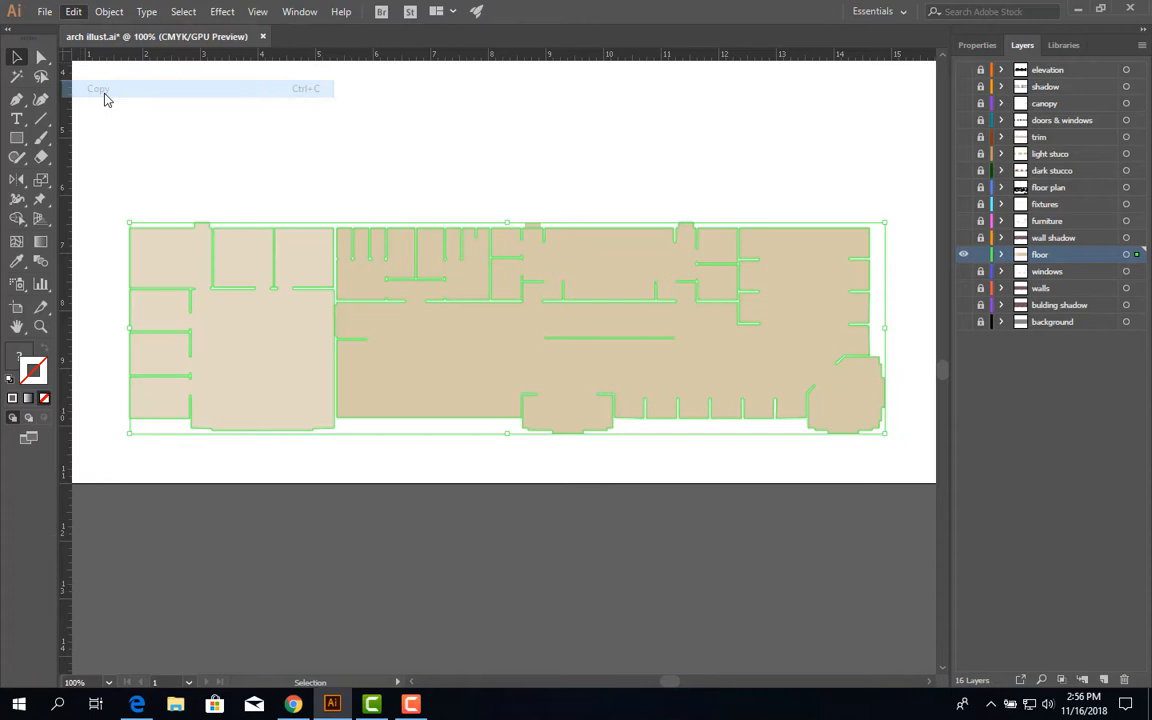
left_click(980, 254)
left_click(963, 254)
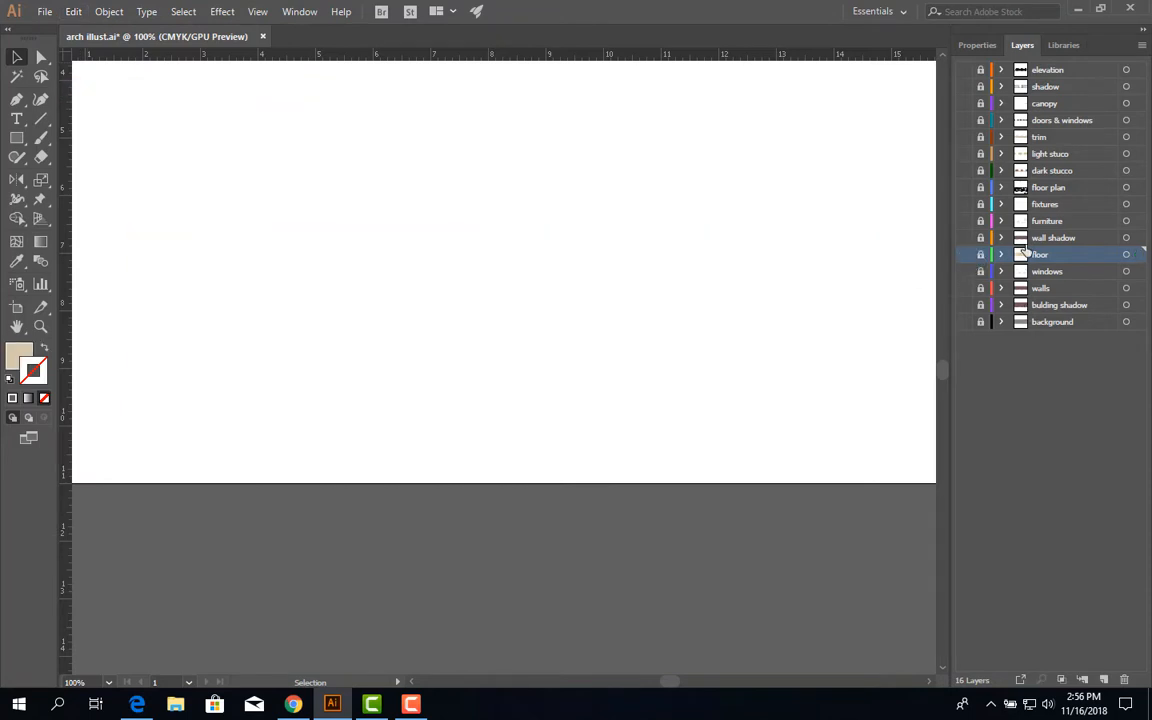
- Show and unlock the wall shadow layer and paste the copied floor shapes in front of its building outline
left_click(963, 237)
left_click(990, 238)
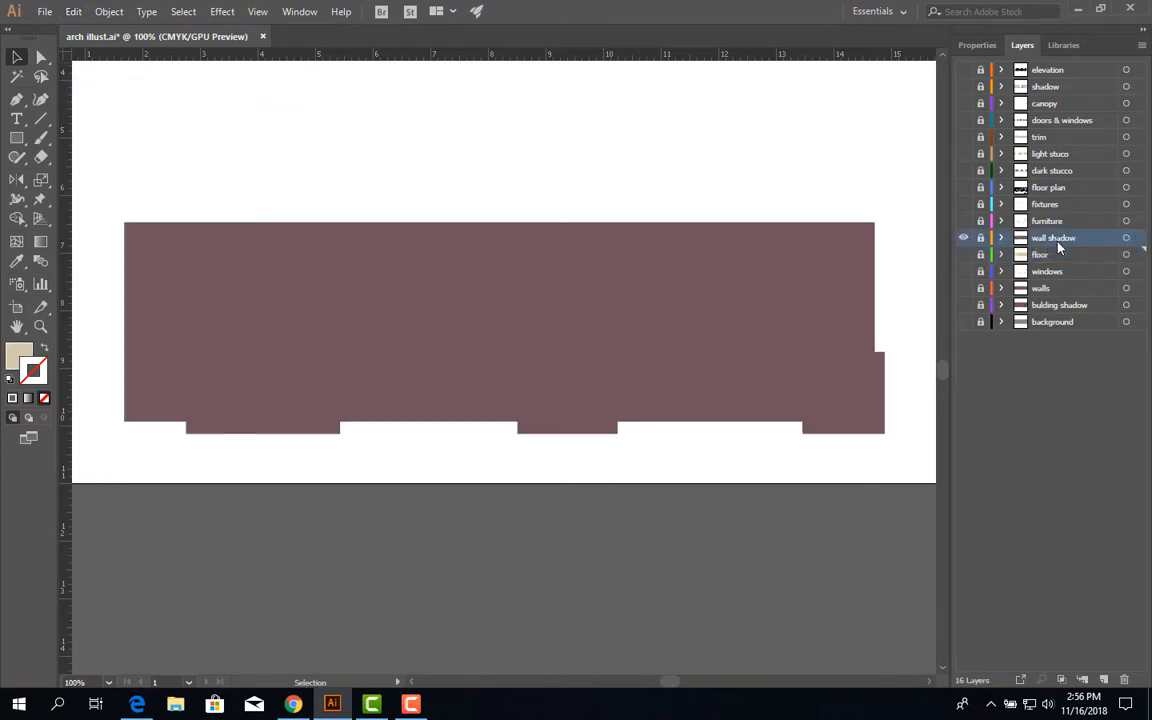
left_click(980, 238)
left_click(481, 308)
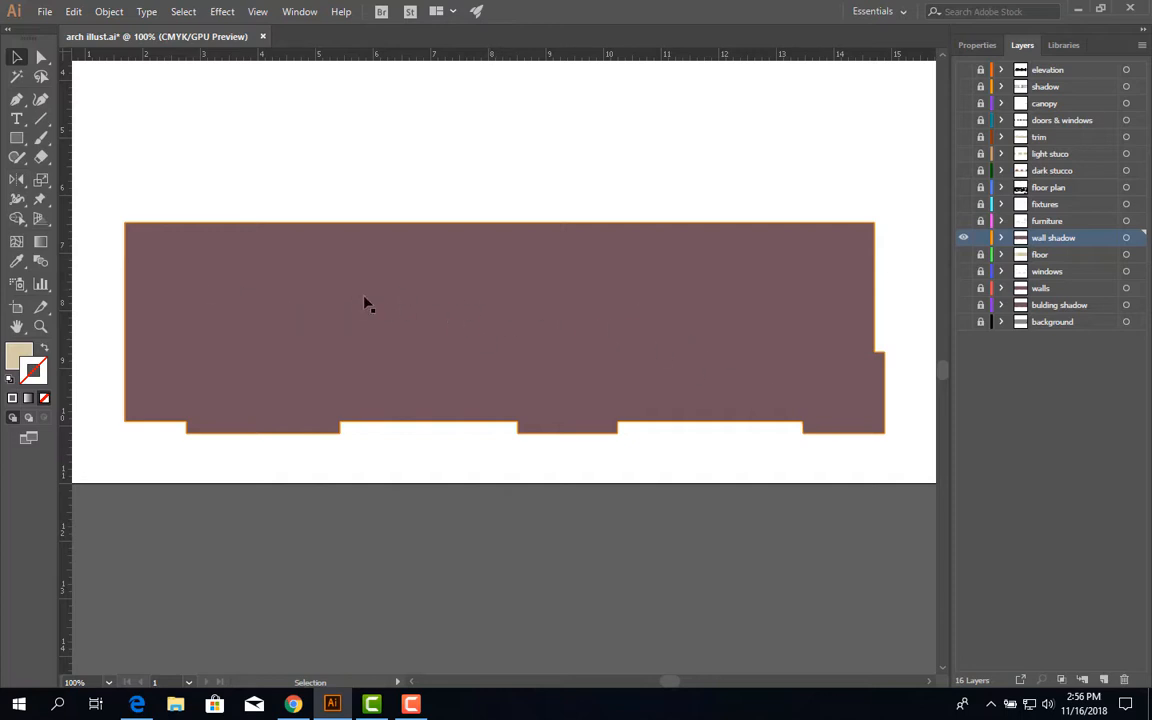
left_click(106, 102)
left_click(73, 11)
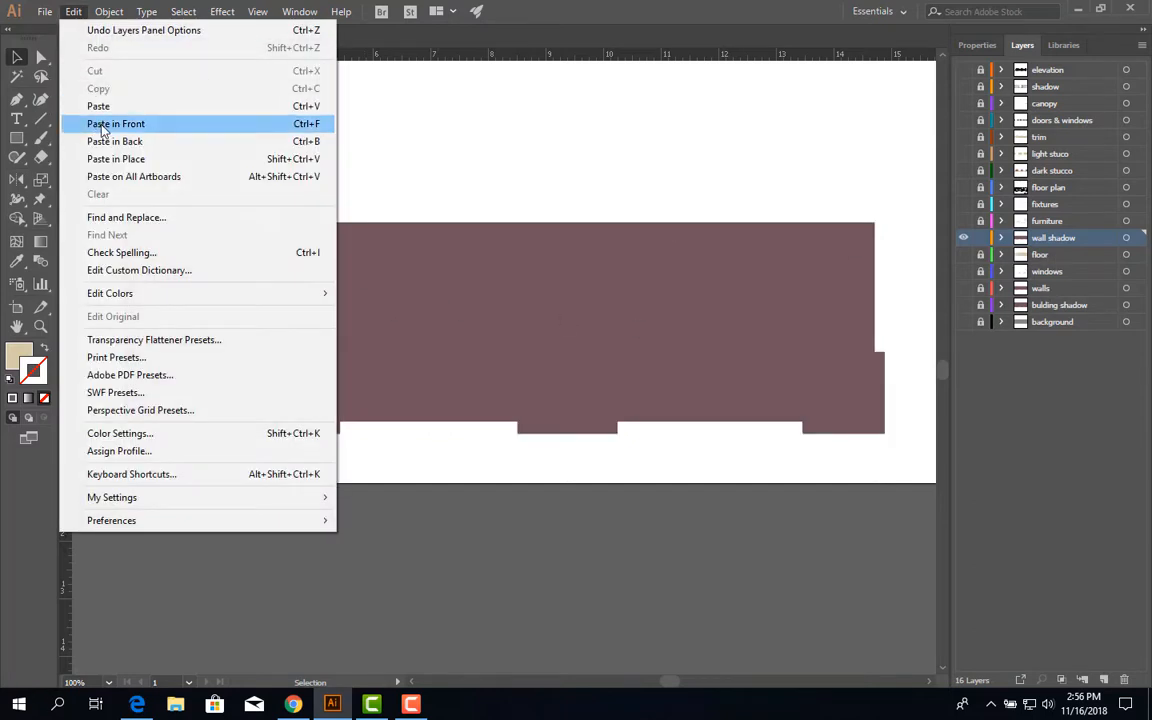
left_click(104, 124)
left_click(455, 162)
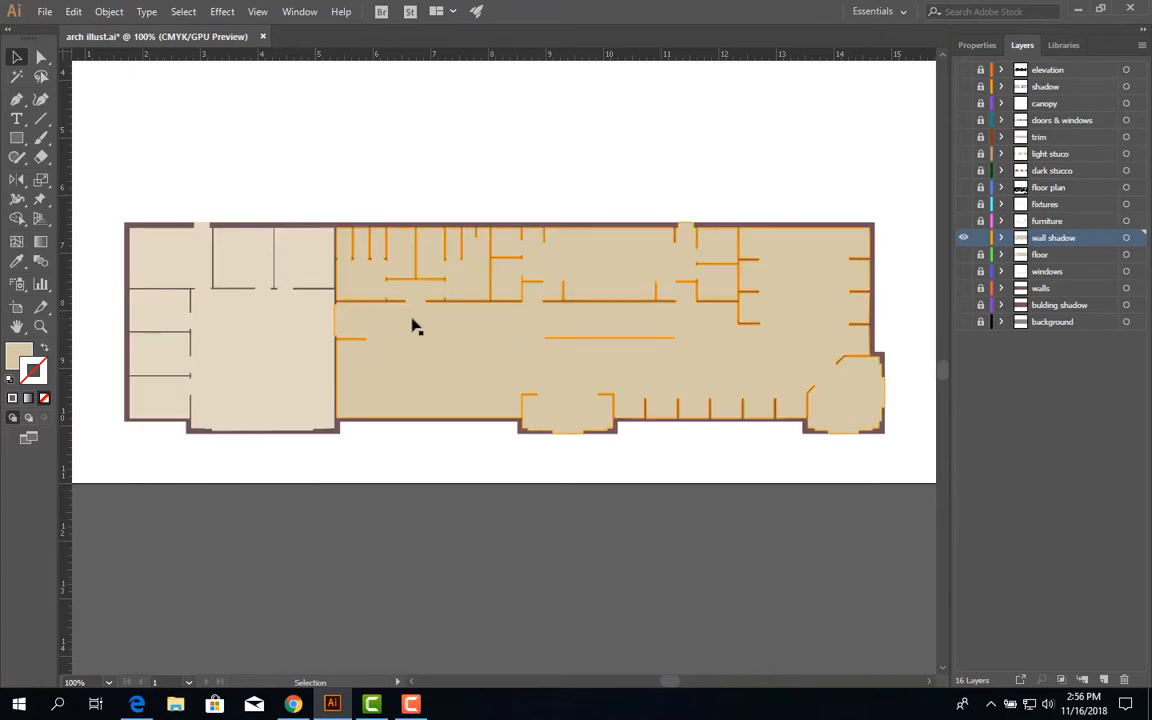
- Subtract both floor shapes from the building outline on the wall shadow layer with Pathfinder Minus Front and inspect the remaining wall shapes
scroll(390, 318, "up", 3, "alt")
scroll(390, 290, "down", 3, "alt")
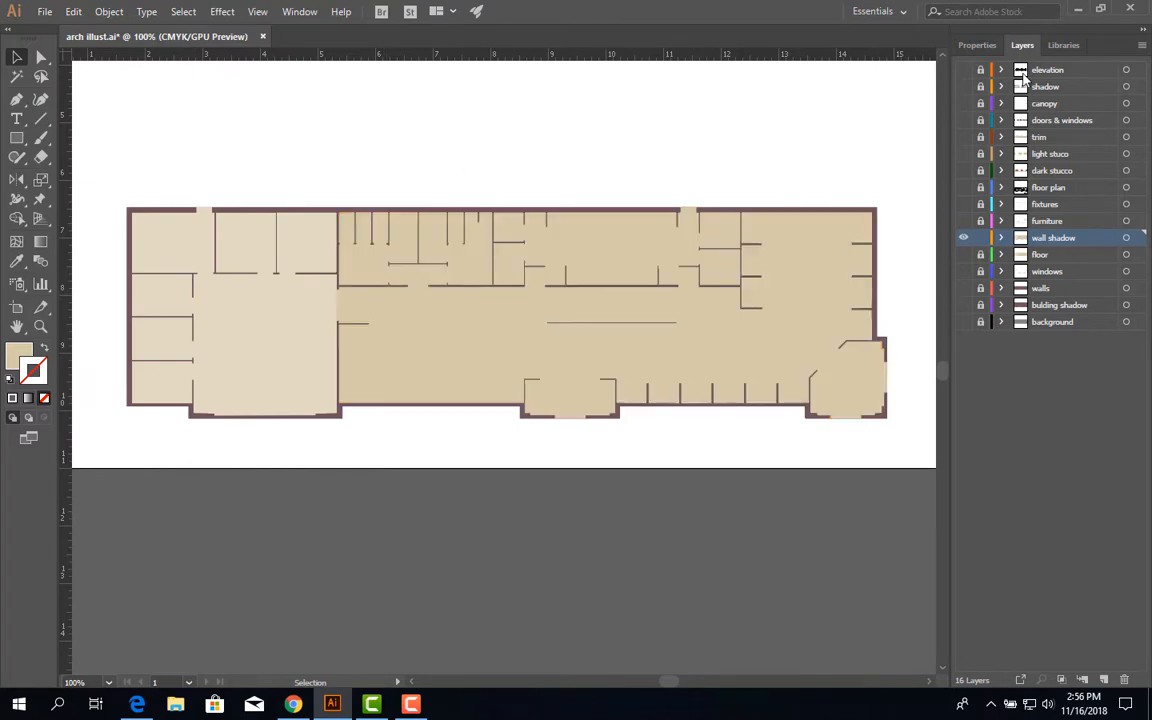
left_click_drag(594, 101, 257, 321)
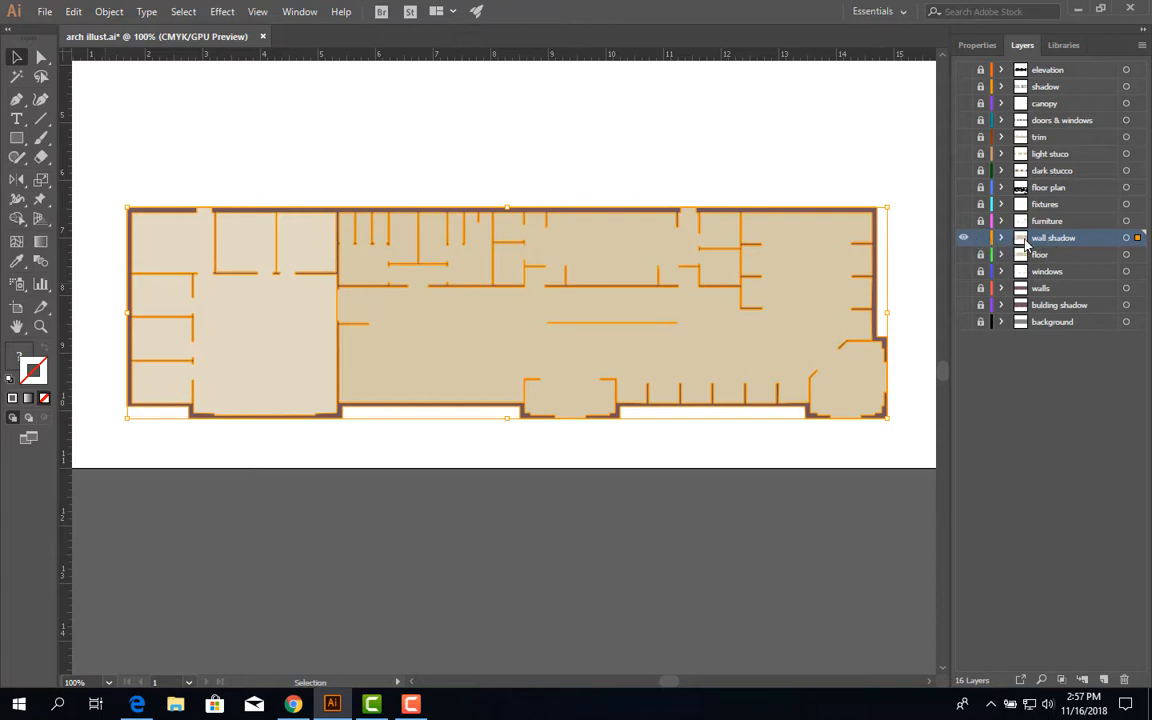
left_click(975, 50)
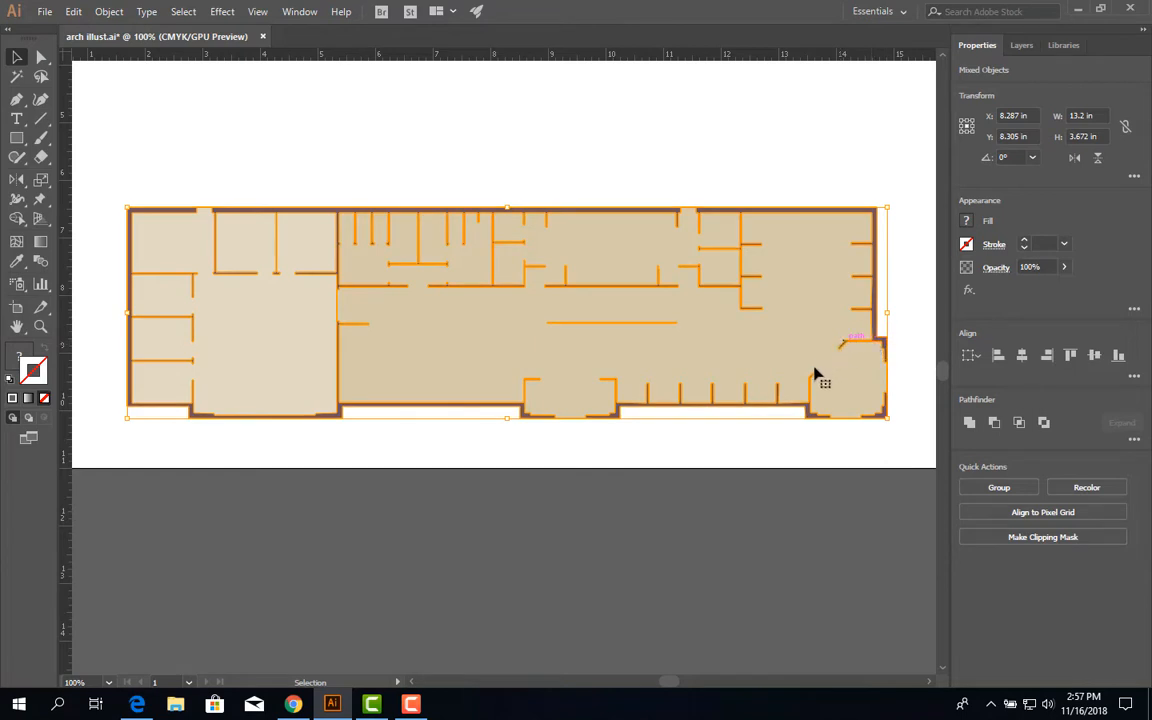
left_click(995, 423)
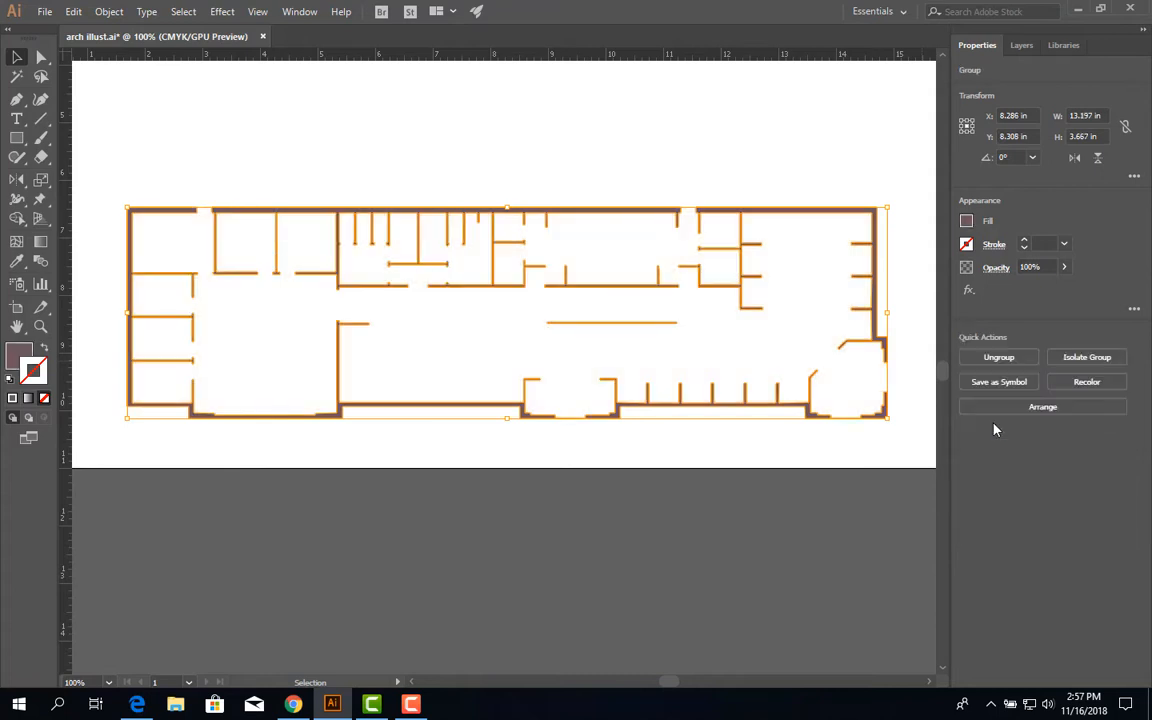
left_click(657, 157)
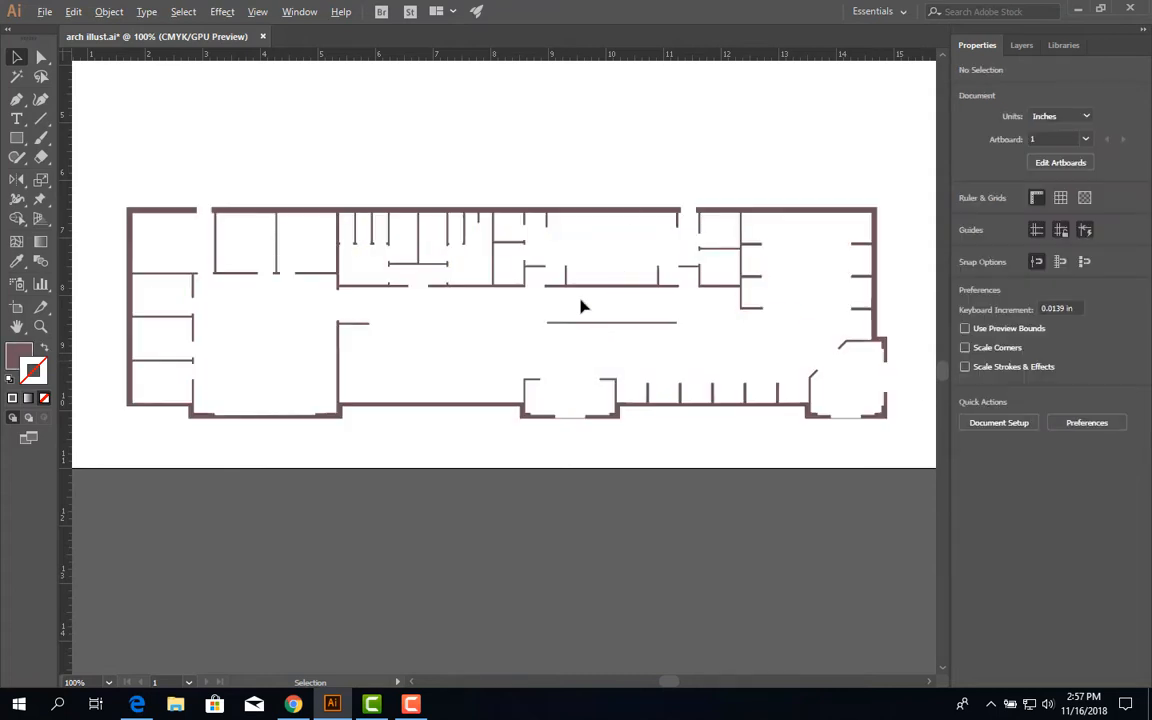
scroll(583, 306, "up", 3)
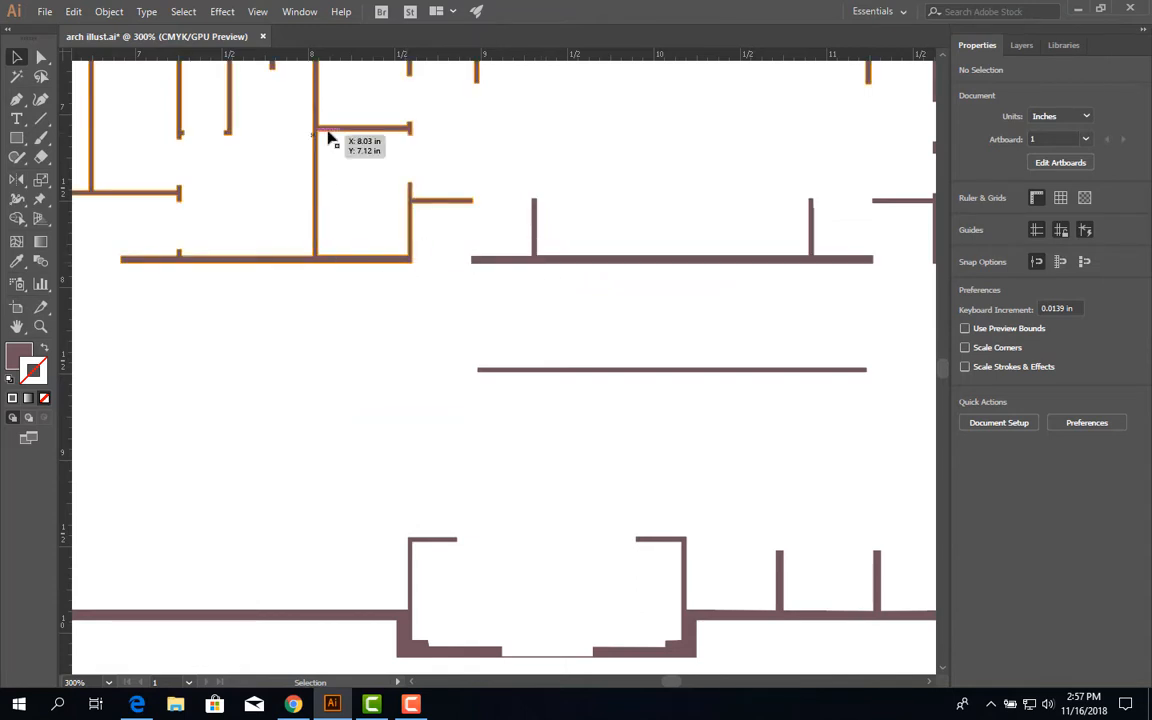
scroll(411, 139, "down", 3)
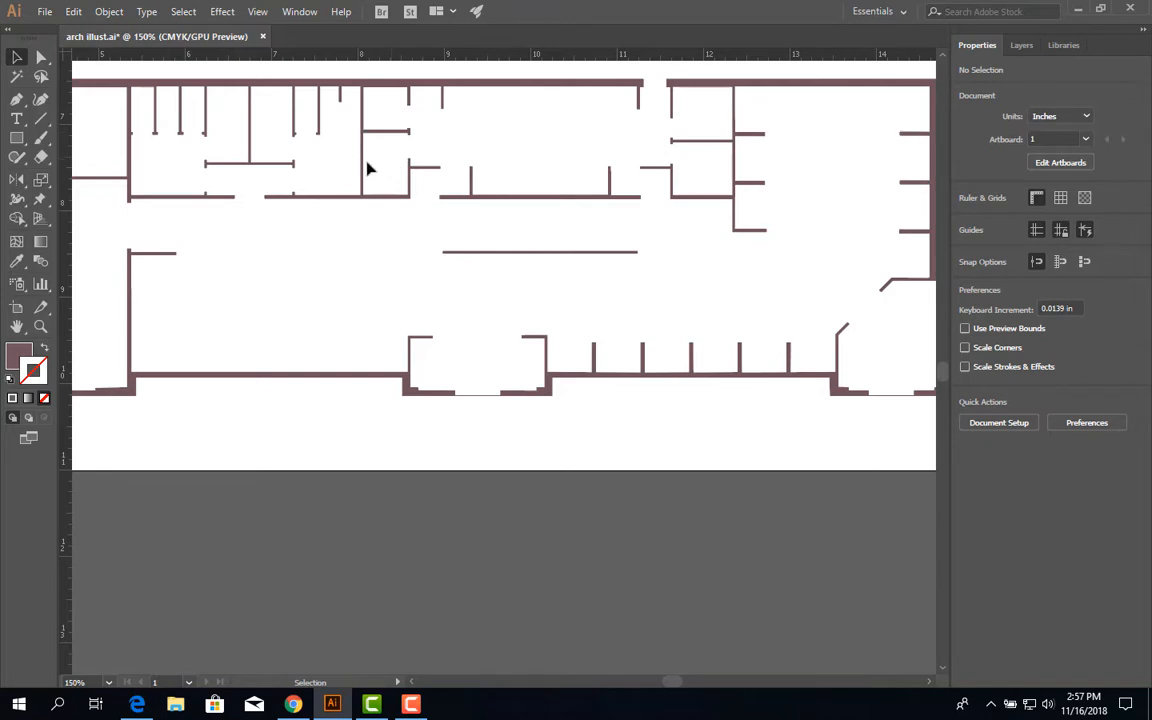
scroll(368, 169, "down", 1)
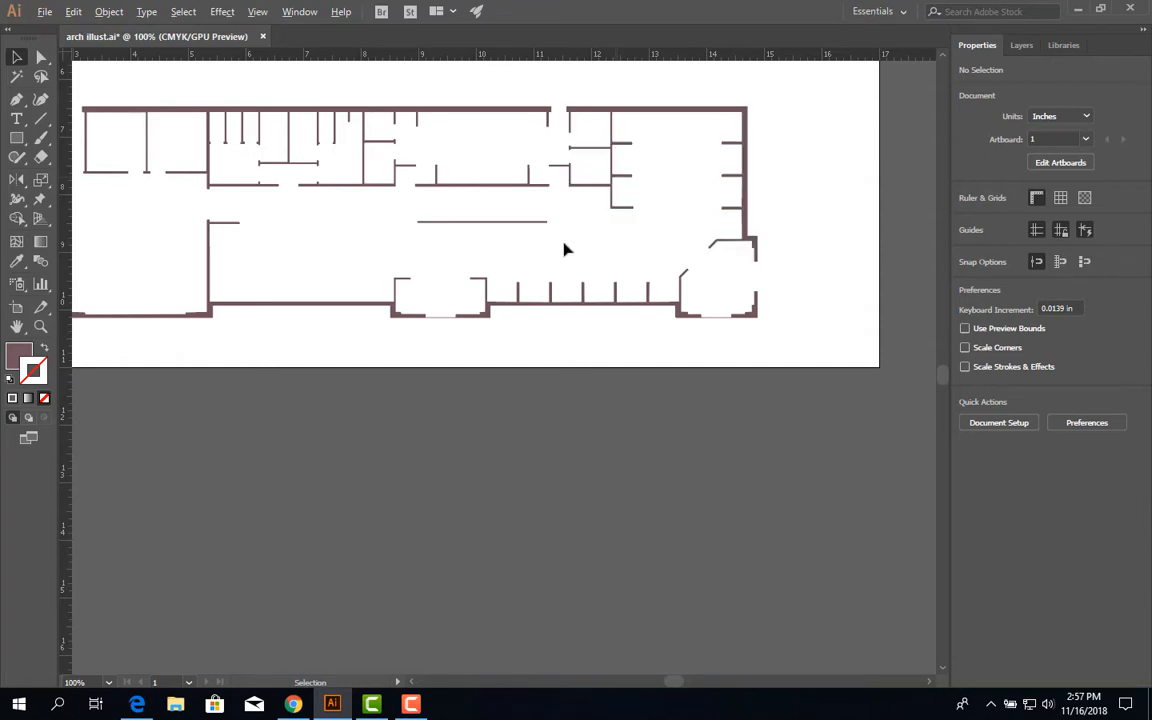
- Erase the thin leftover sliver across the middle entrance opening in the lower exterior wall on the wall shadow layer
scroll(563, 244, "down", 1)
left_click_drag(434, 223, 512, 265)
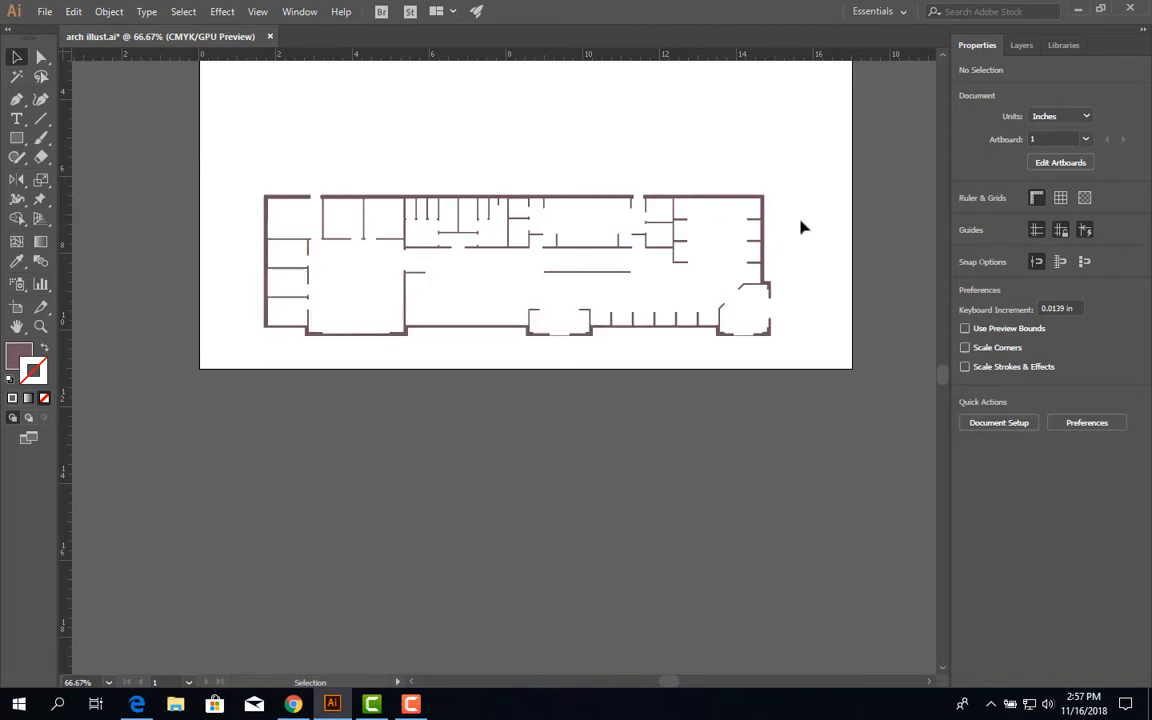
scroll(787, 224, "up", 1)
left_click(1021, 45)
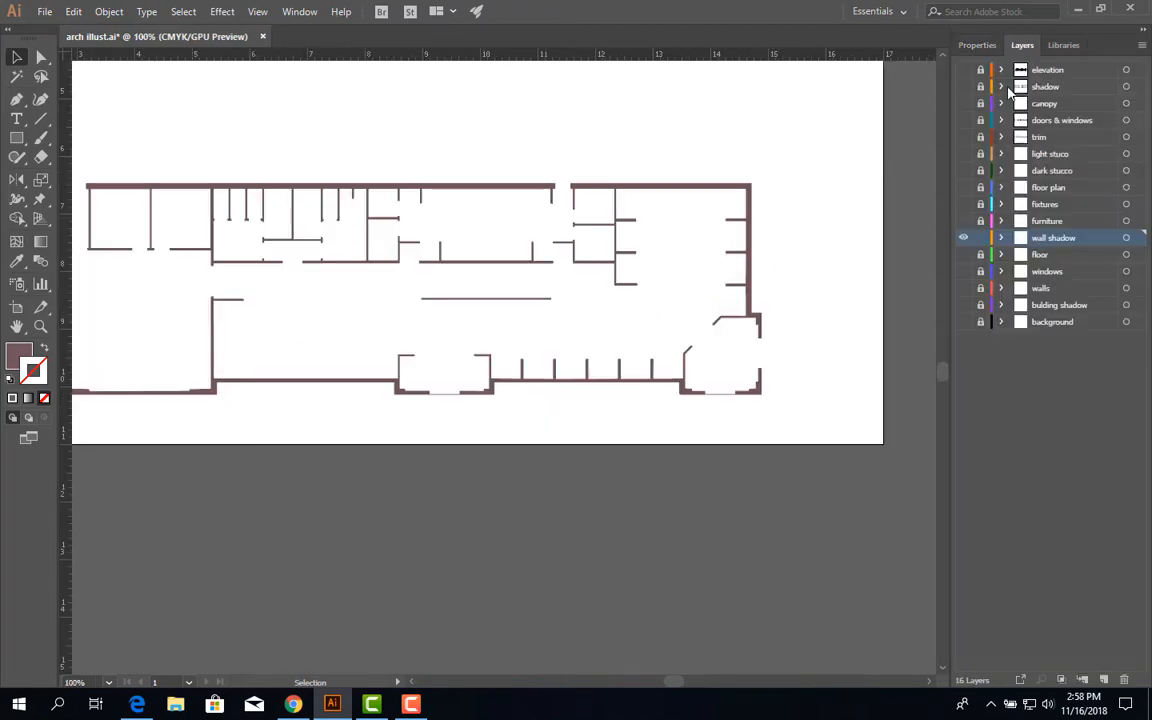
left_click_drag(492, 292, 563, 307)
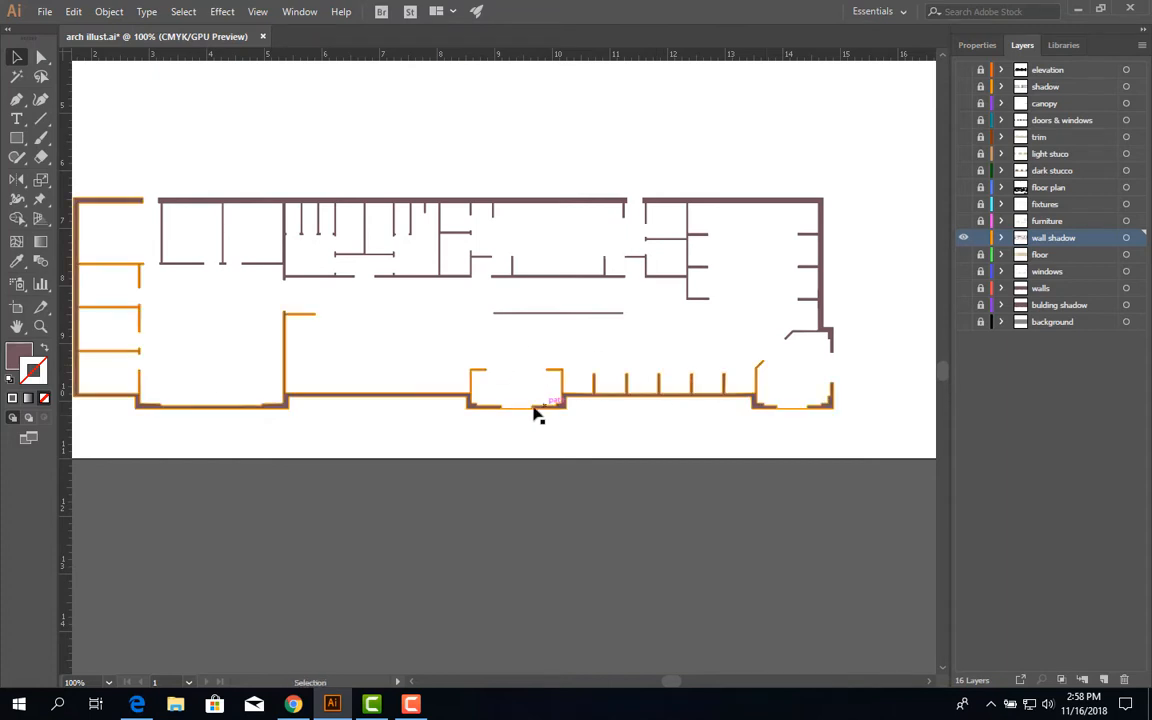
scroll(518, 421, "up", 5)
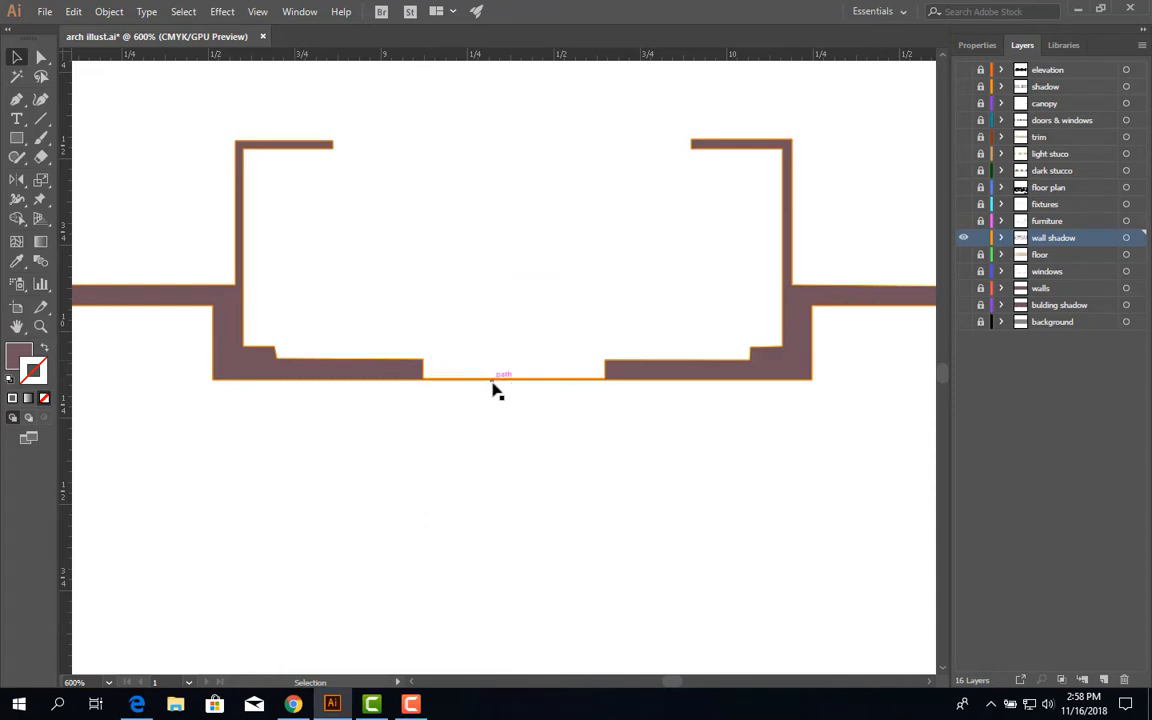
scroll(514, 390, "up", 2)
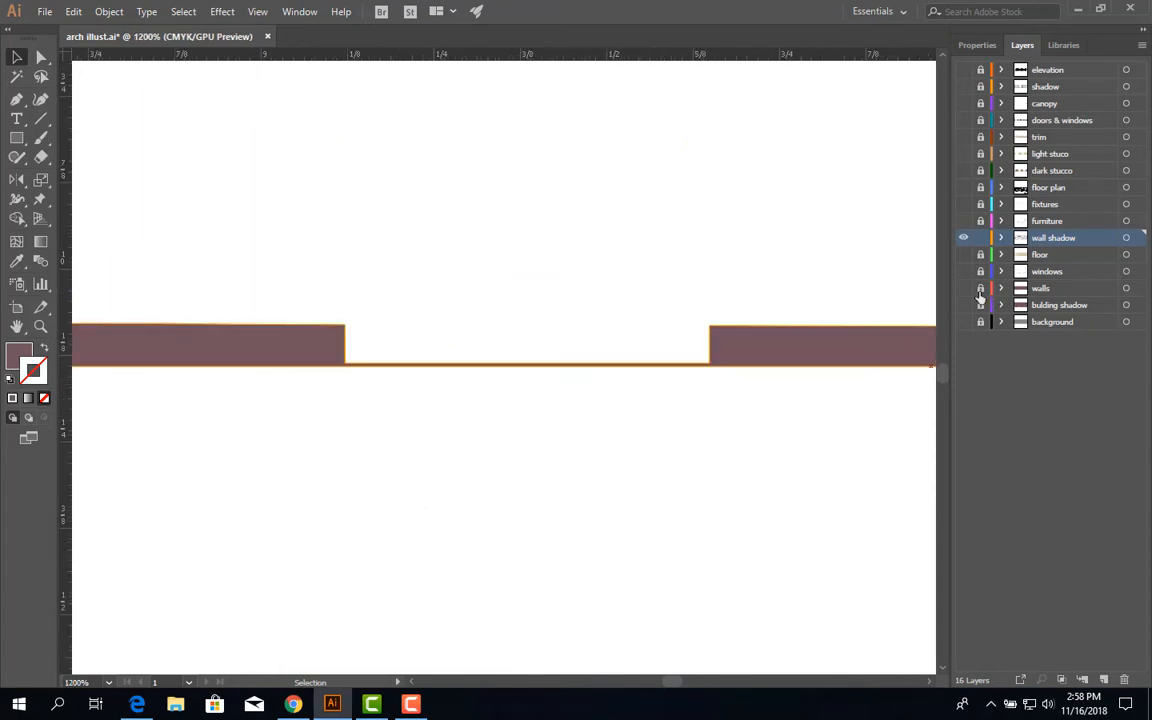
left_click(40, 160)
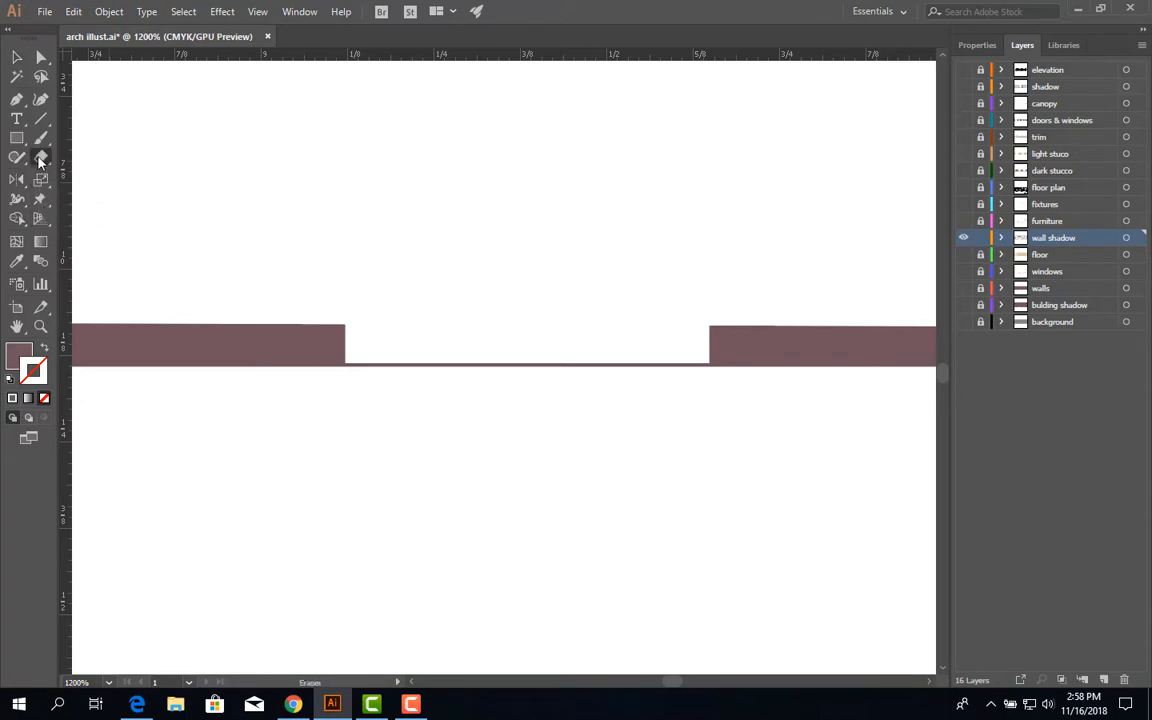
left_click(394, 364)
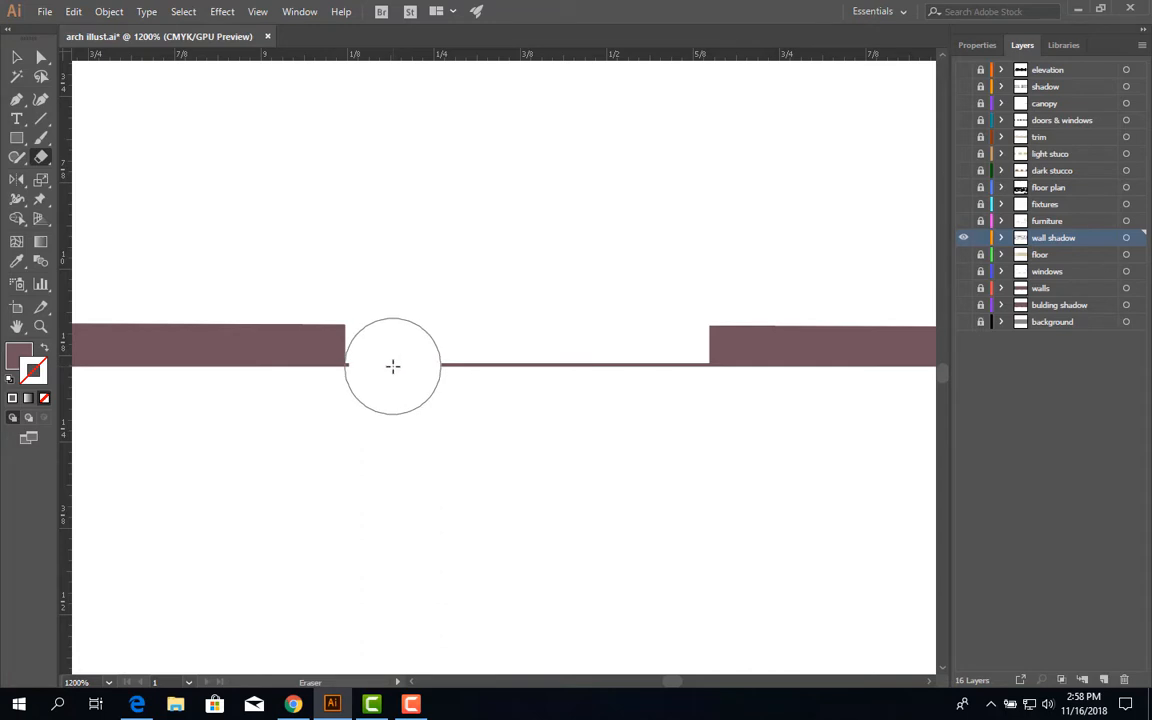
left_click(660, 364)
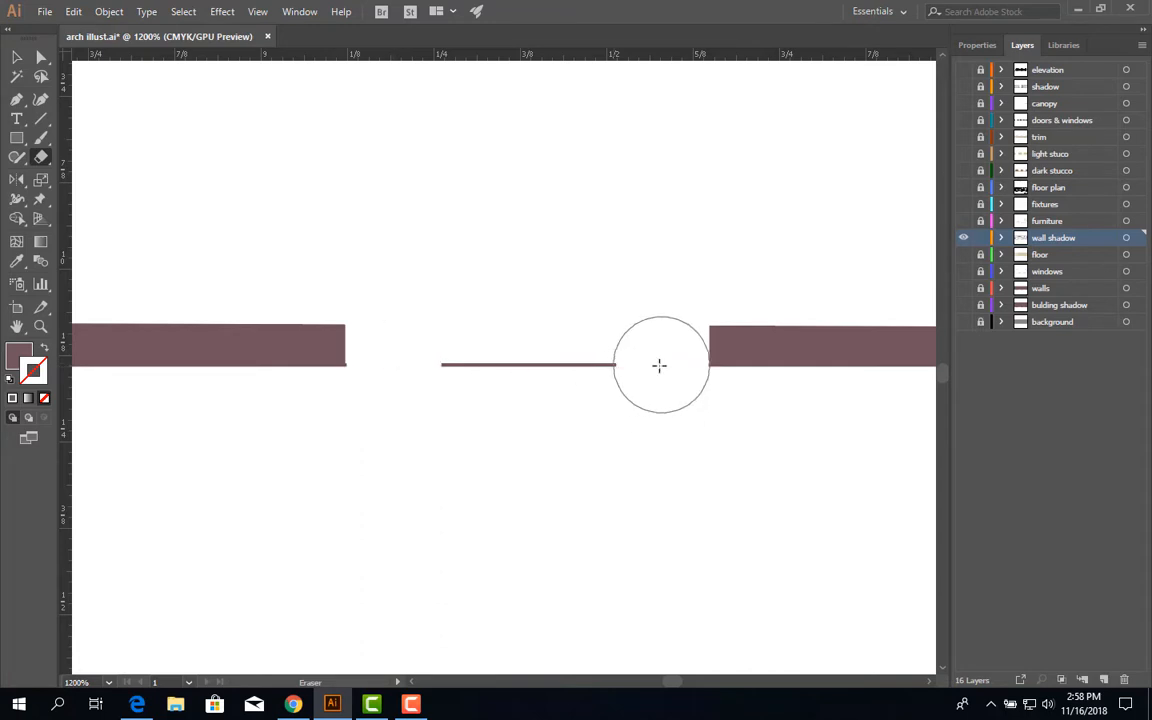
left_click_drag(653, 365, 463, 365)
scroll(466, 366, "down", 3)
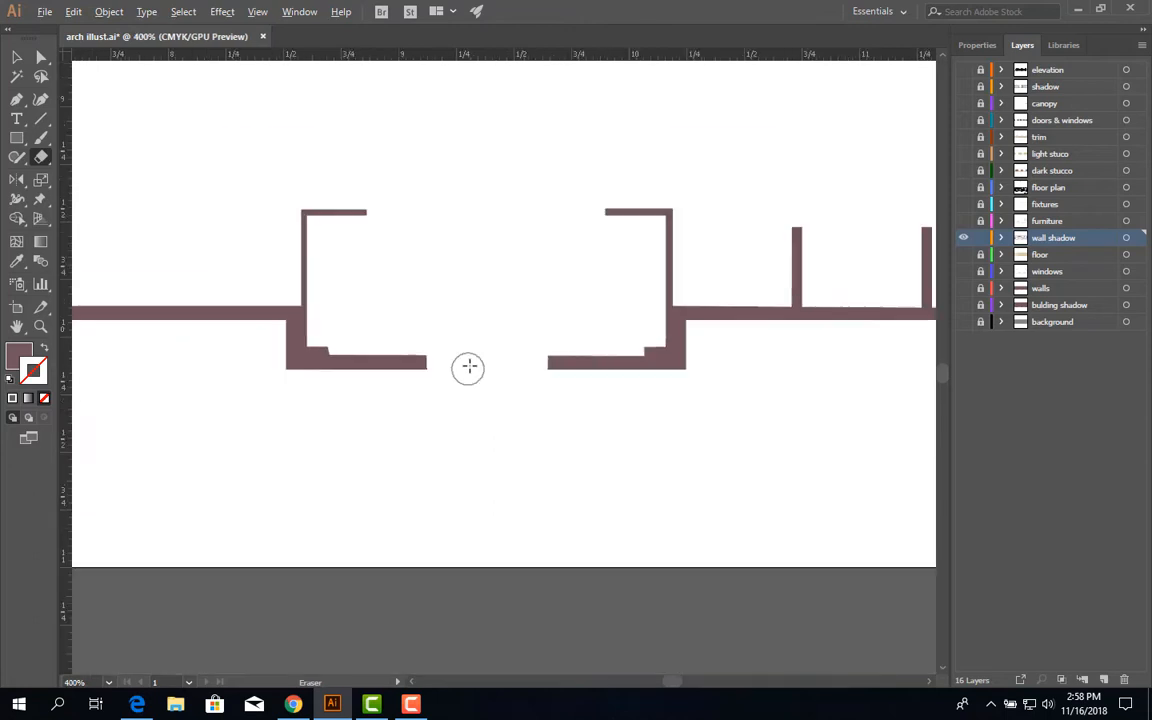
- Erase the left end of the thin sliver across the lower-right corner entrance opening, flush with the wall end
scroll(468, 367, "down", 4)
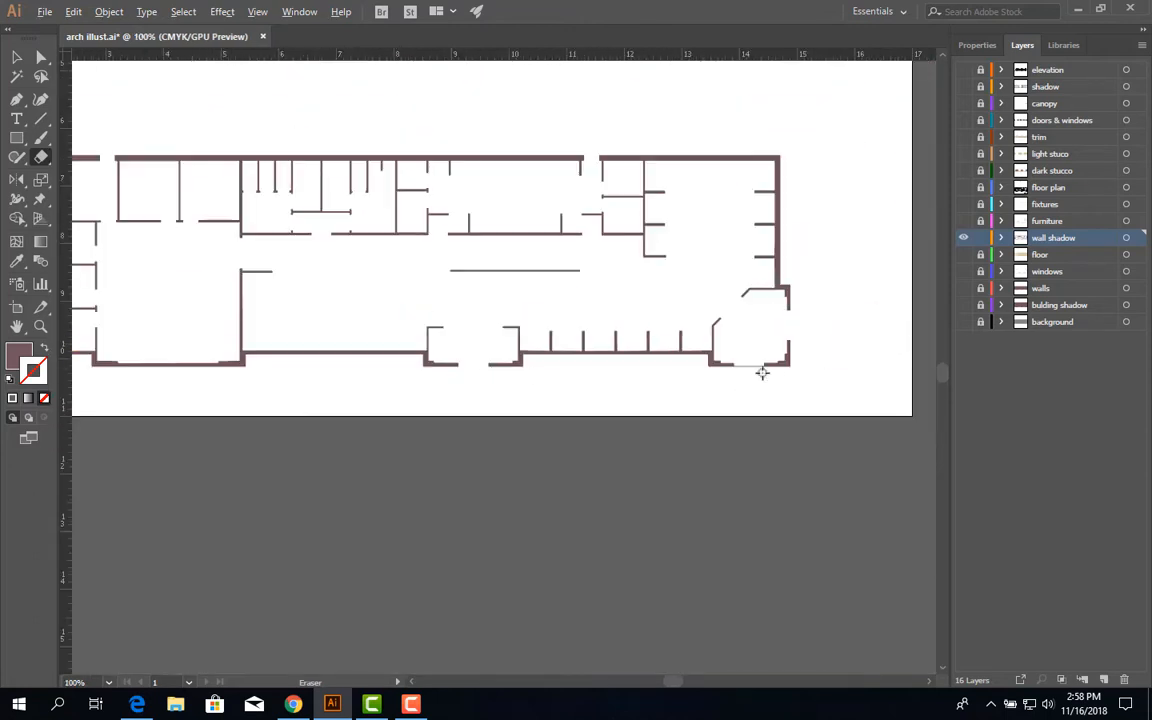
scroll(762, 373, "up", 7)
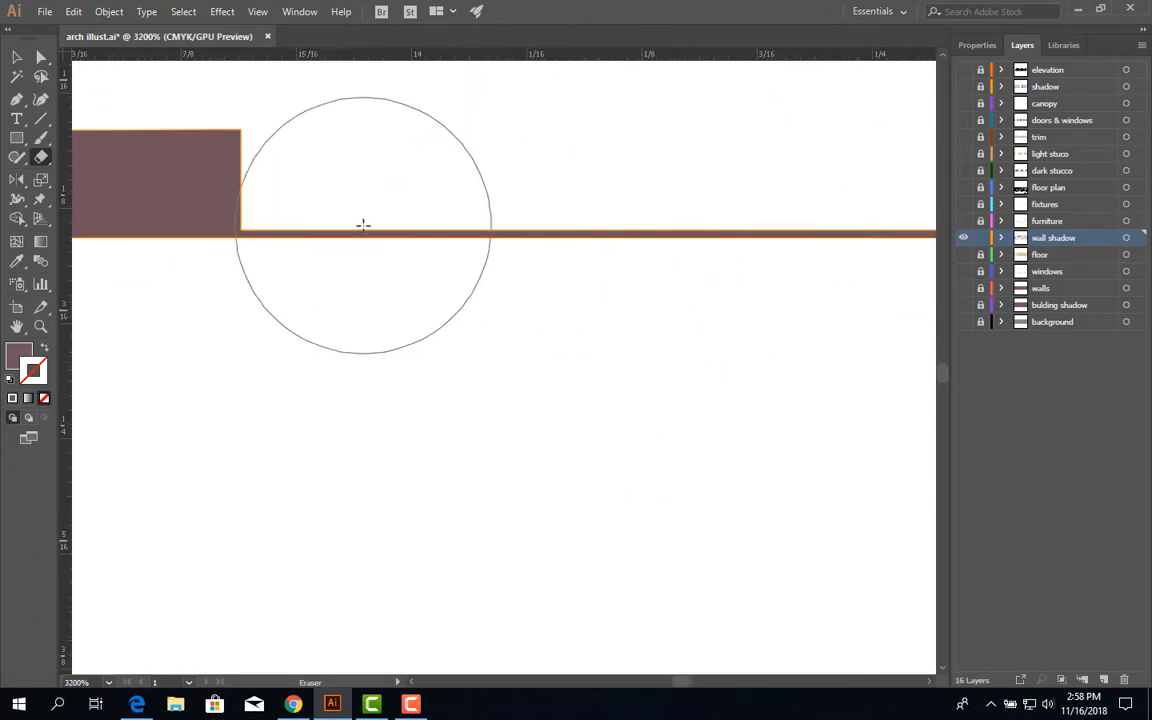
left_click(370, 227)
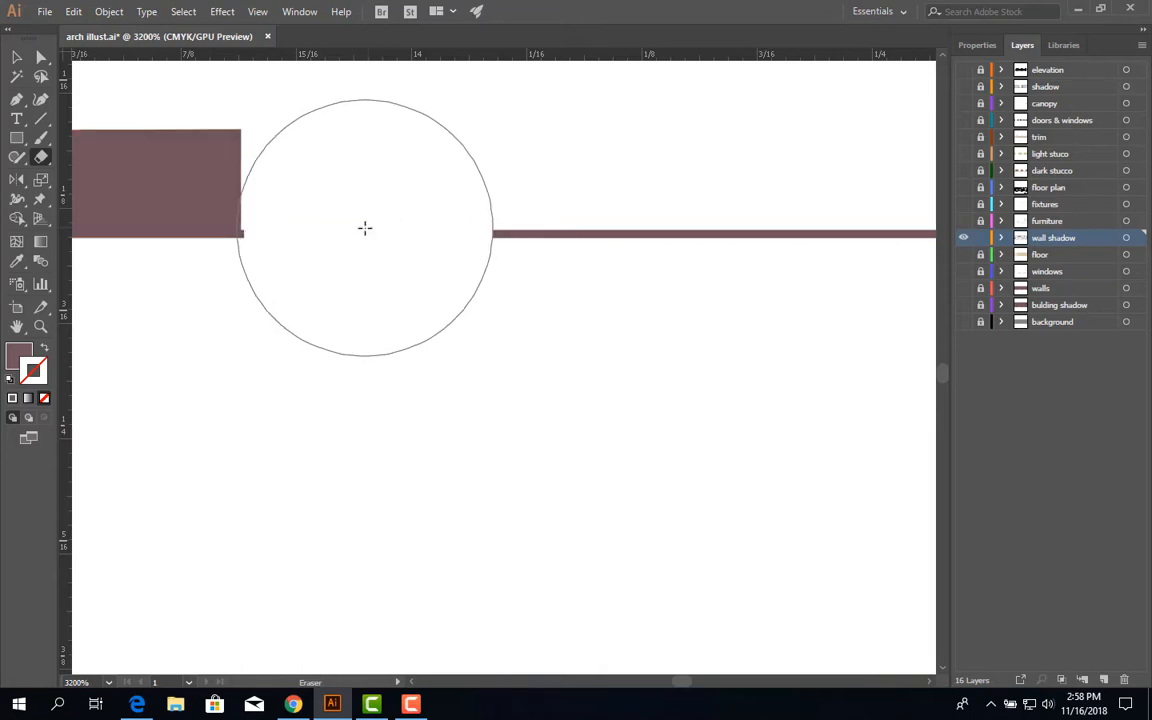
scroll(408, 256, "down", 2)
scroll(443, 261, "up", 2)
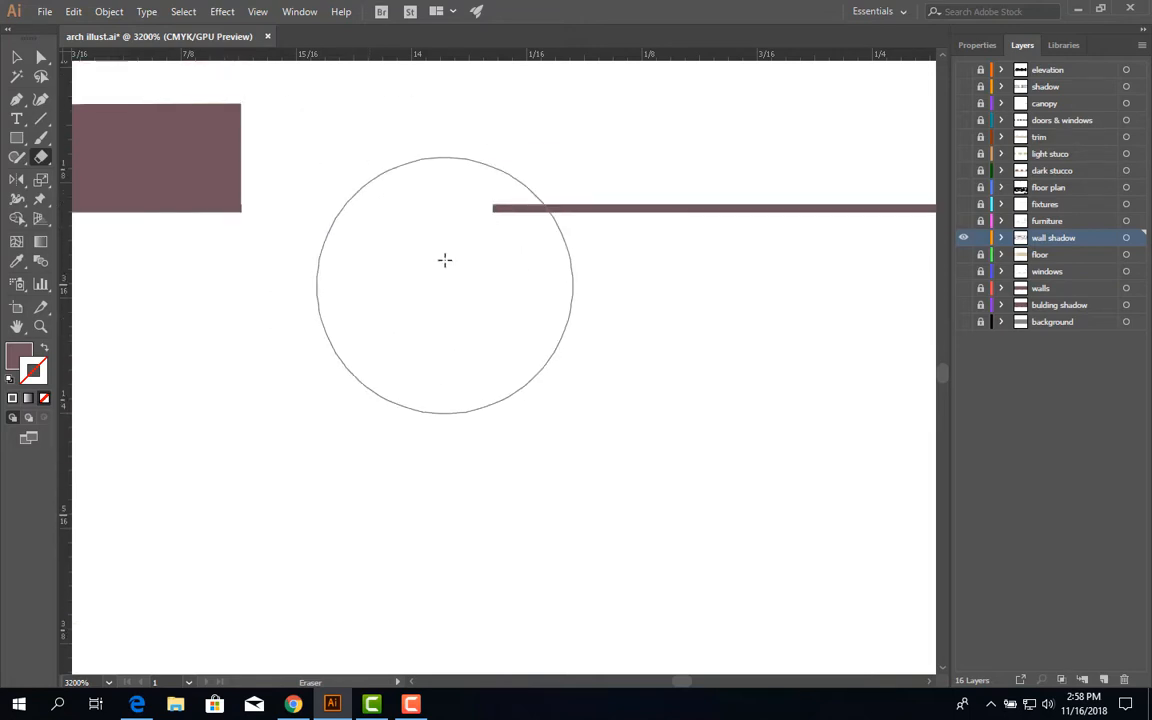
scroll(445, 262, "up", 2)
- Erase the right end and the remaining middle of the sliver across the lower-right corner entrance opening
scroll(445, 262, "down", 3)
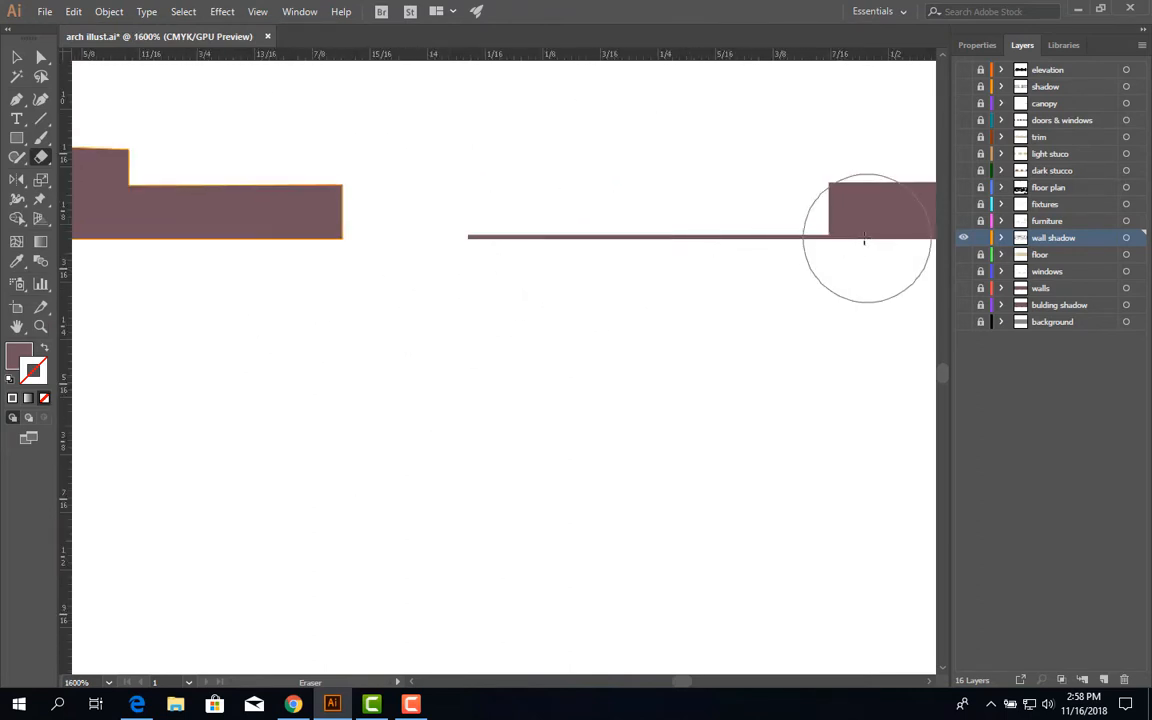
scroll(830, 238, "up", 3)
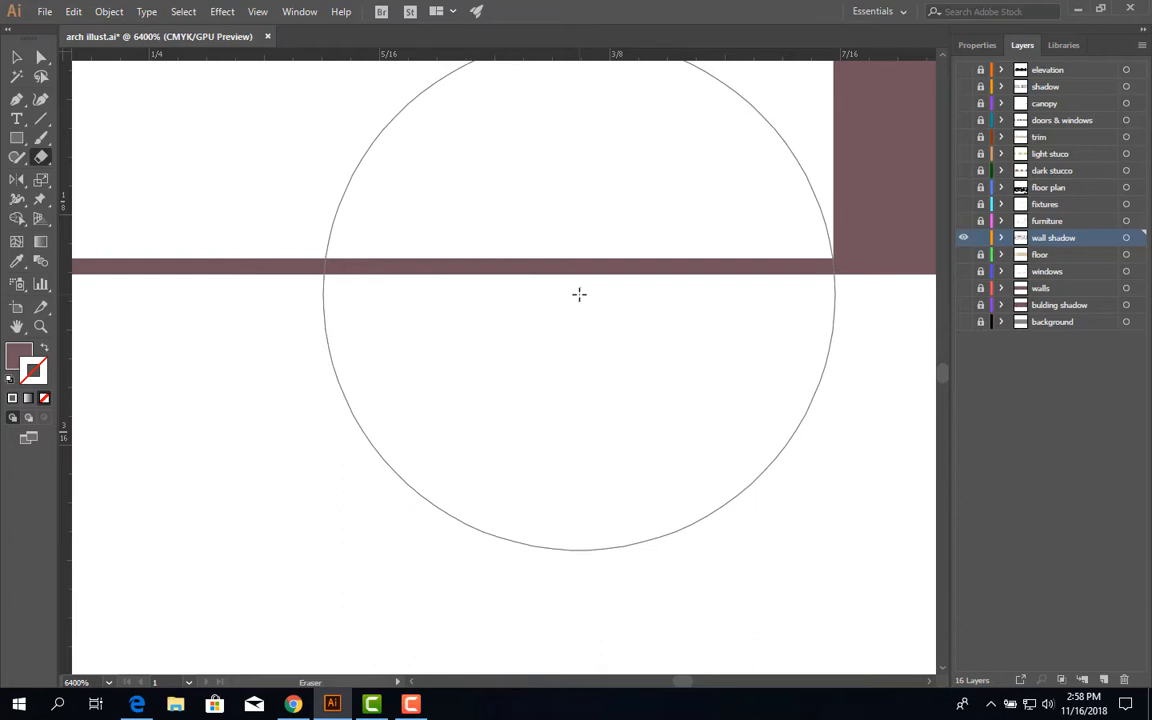
left_click(579, 293)
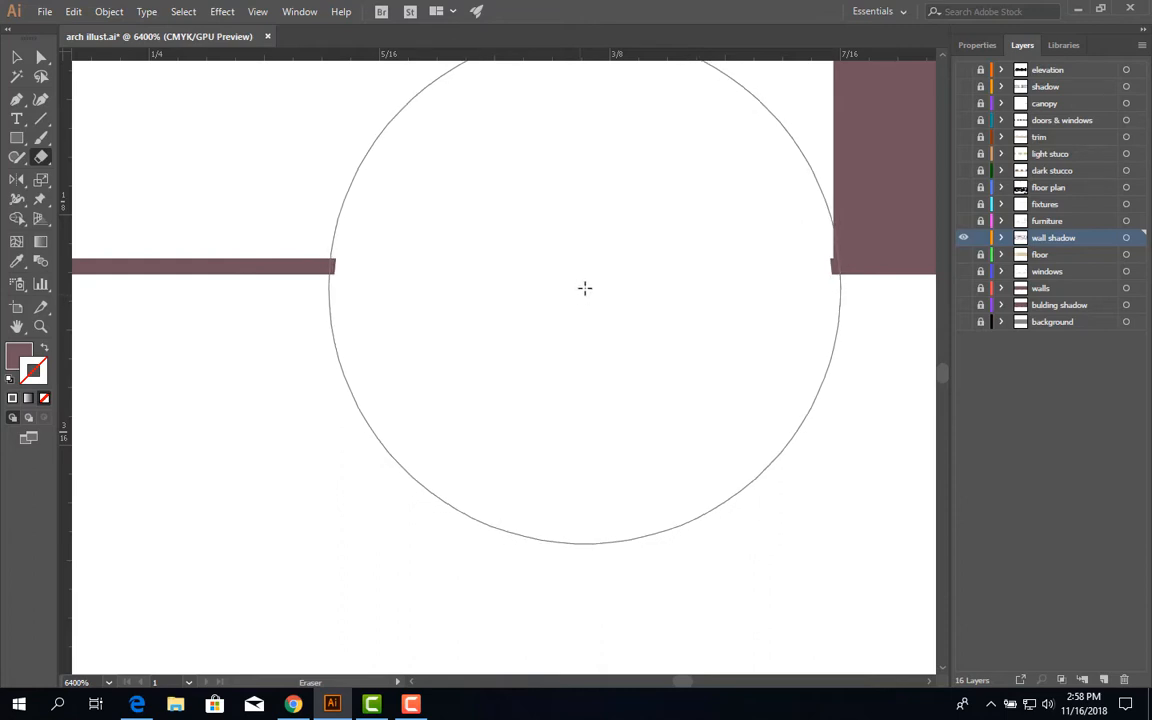
key("ctrl+minus")
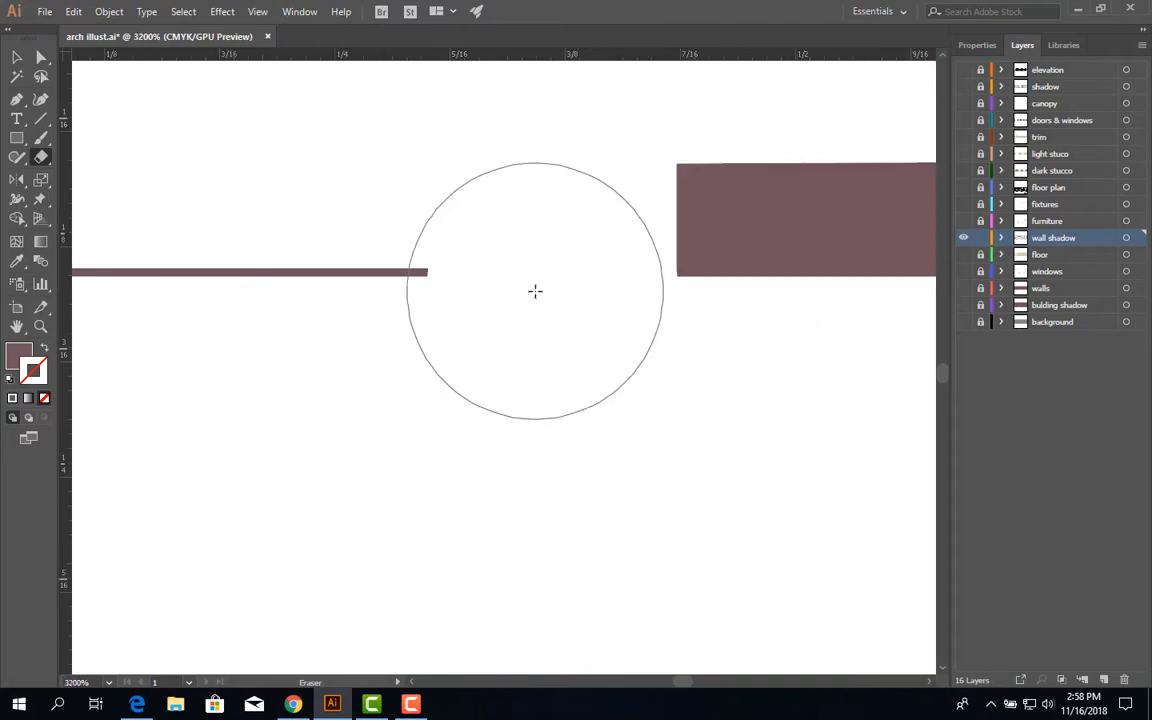
scroll(535, 291, "down", 3)
left_click_drag(535, 284, 310, 276)
scroll(346, 283, "down", 3)
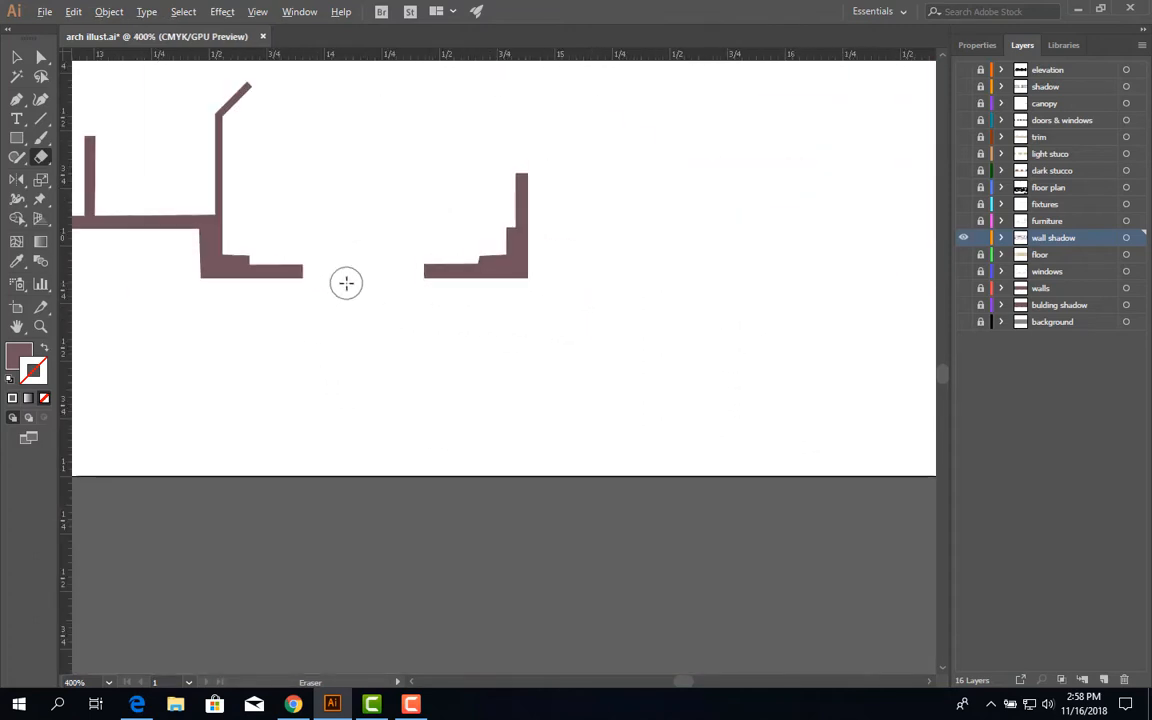
- Examine the left half of the wall shapes, including the projecting lower-left wall, for further leftover slivers
scroll(349, 283, "down", 2)
left_click_drag(371, 253, 594, 428)
left_click_drag(438, 270, 475, 430)
left_click_drag(363, 400, 900, 406)
left_click_drag(683, 446, 500, 394)
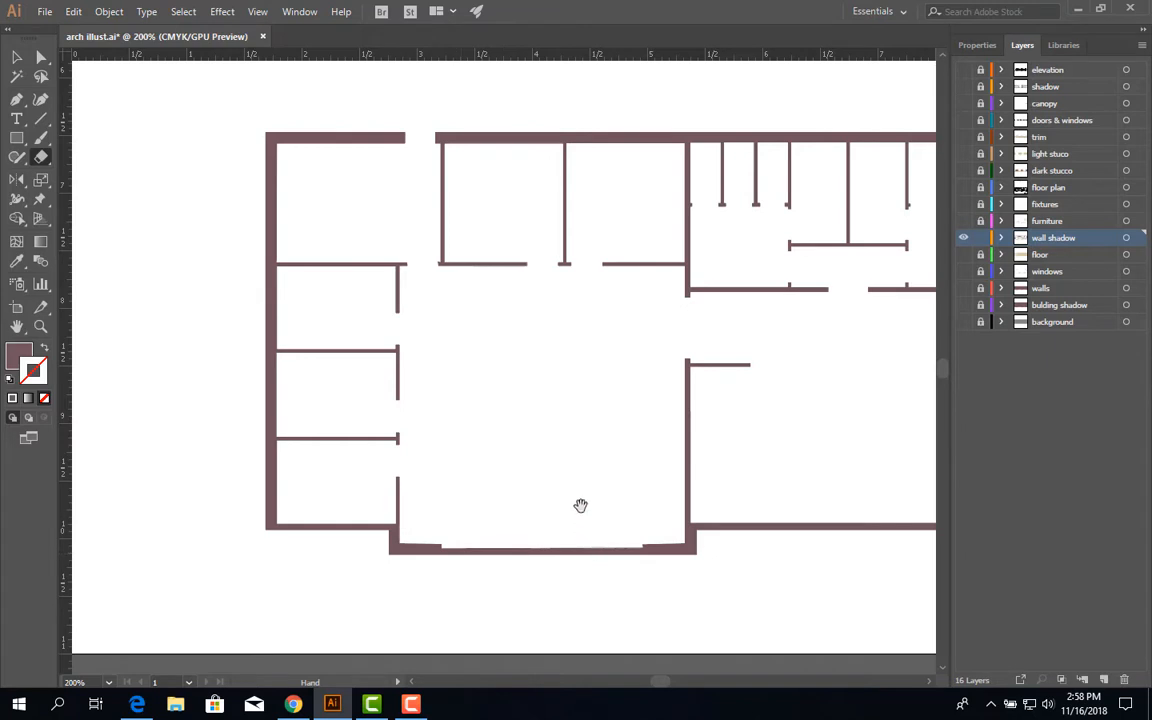
scroll(578, 465, "down", 1)
scroll(578, 465, "down", 2)
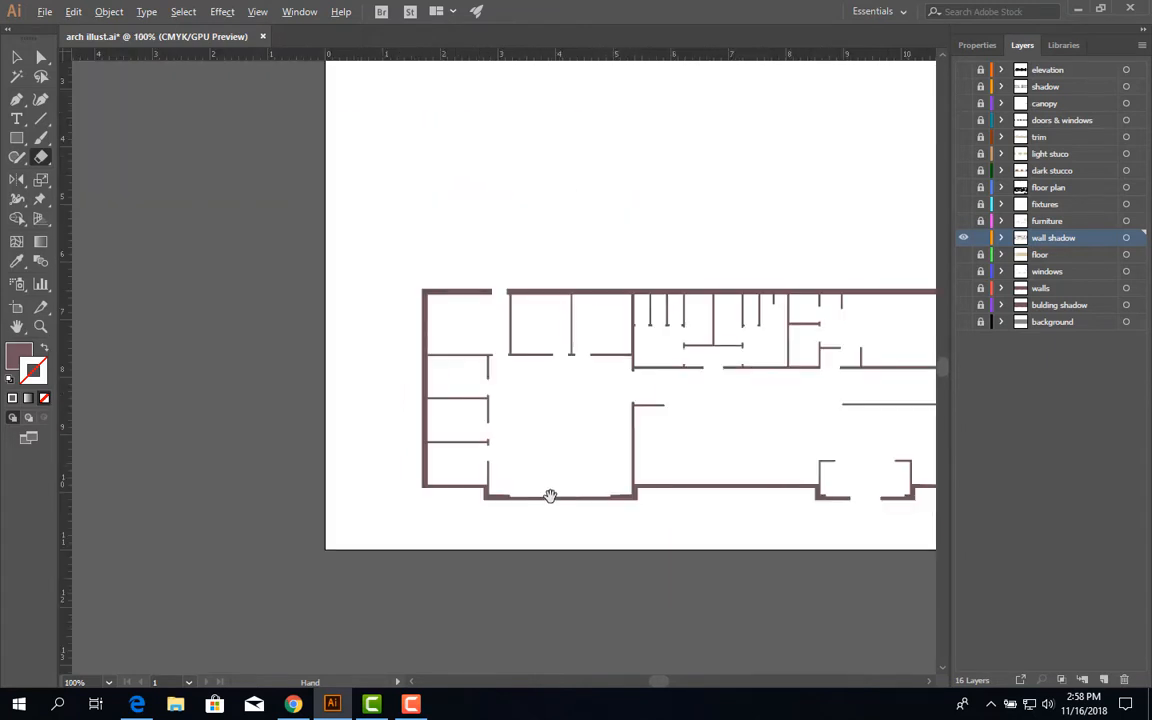
scroll(593, 512, "up", 1)
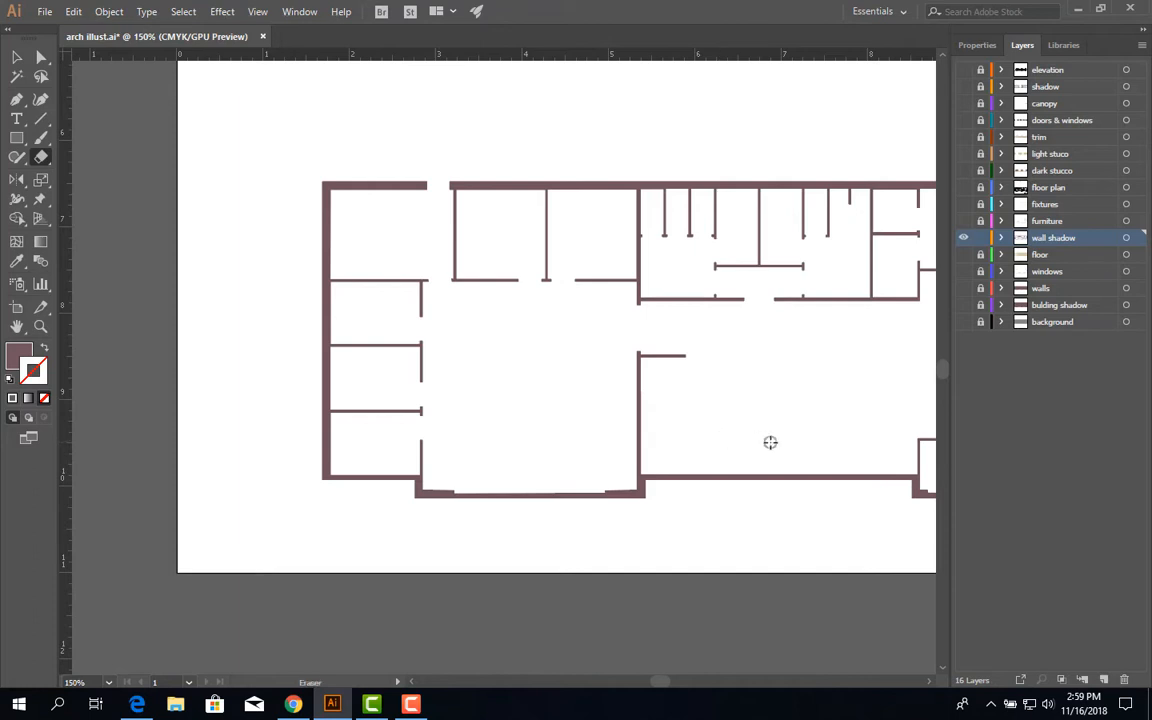
left_click(41, 157)
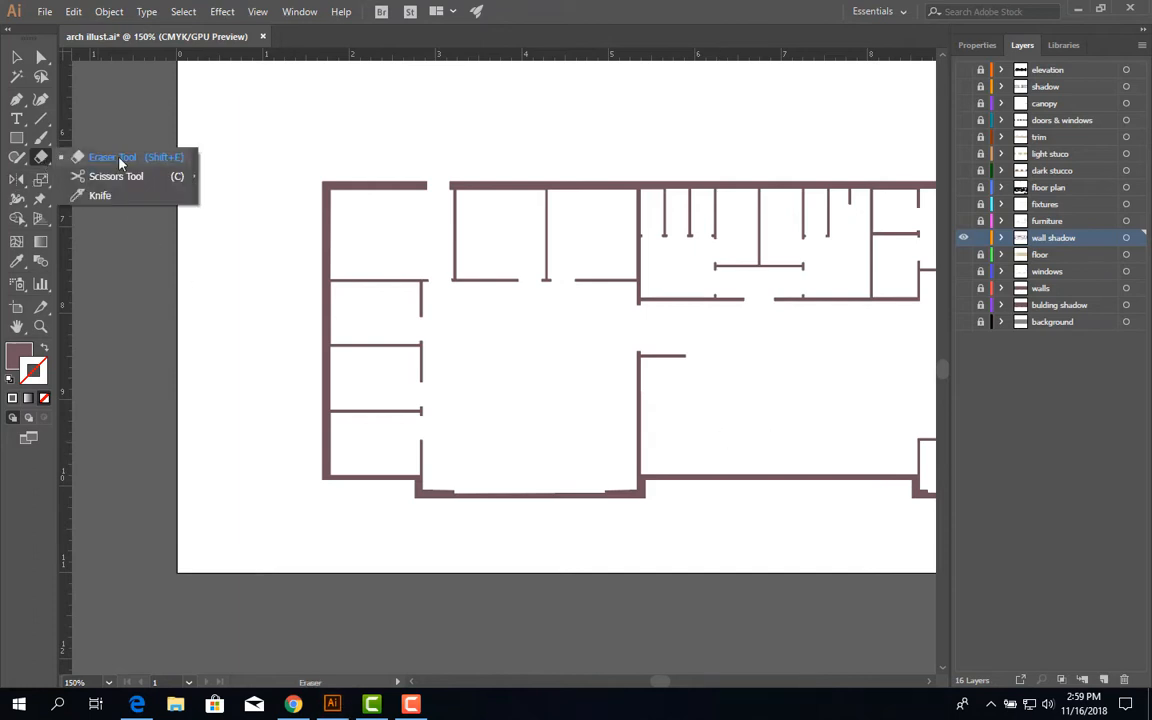
- Select all the wall shapes on the wall shadow layer and open the Transform effect settings for them
left_click(17, 57)
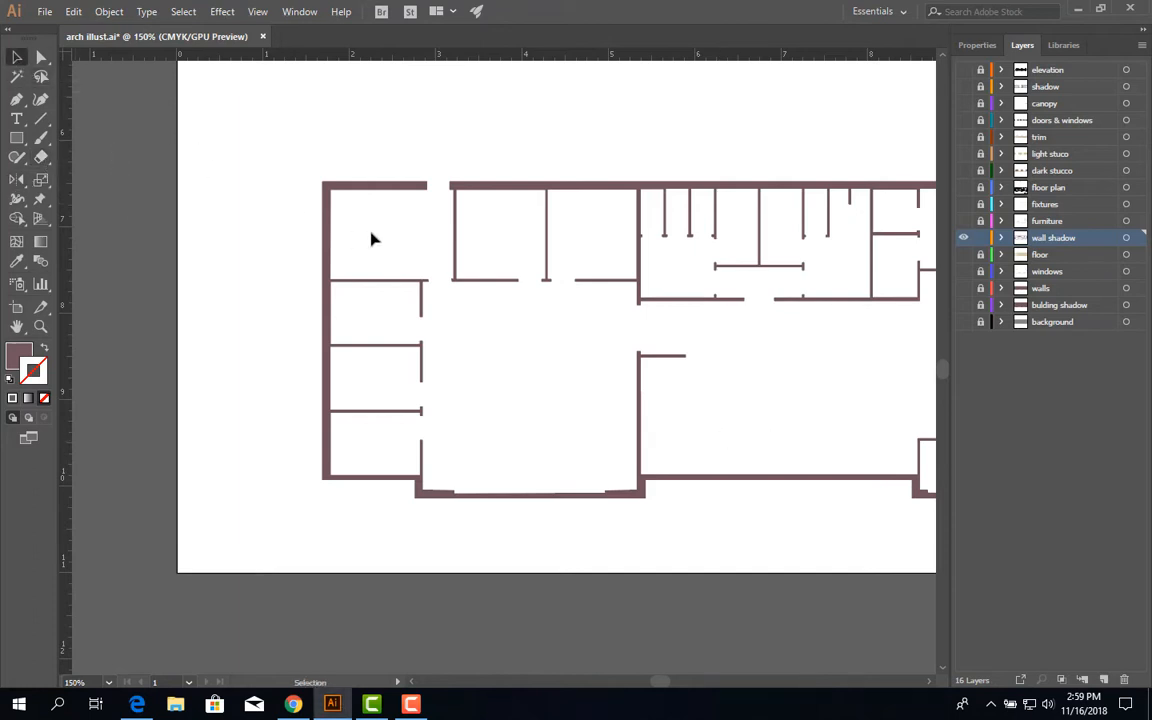
key("ctrl+1")
left_click_drag(674, 334, 497, 330)
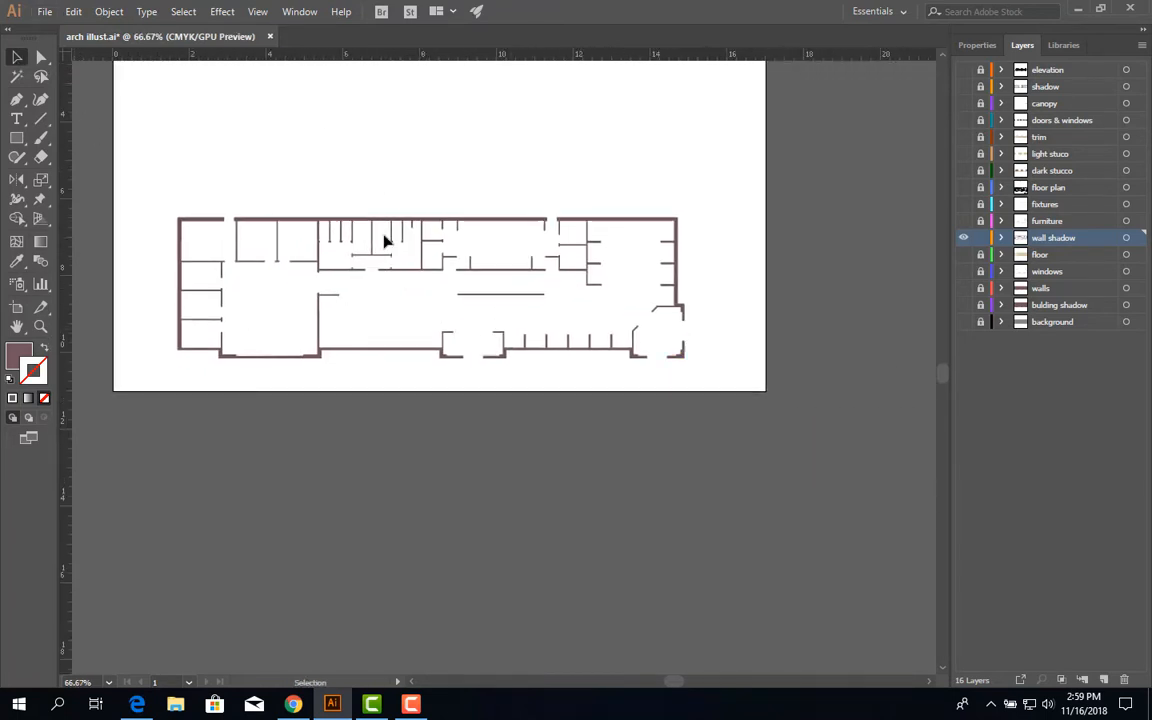
left_click_drag(166, 181, 733, 381)
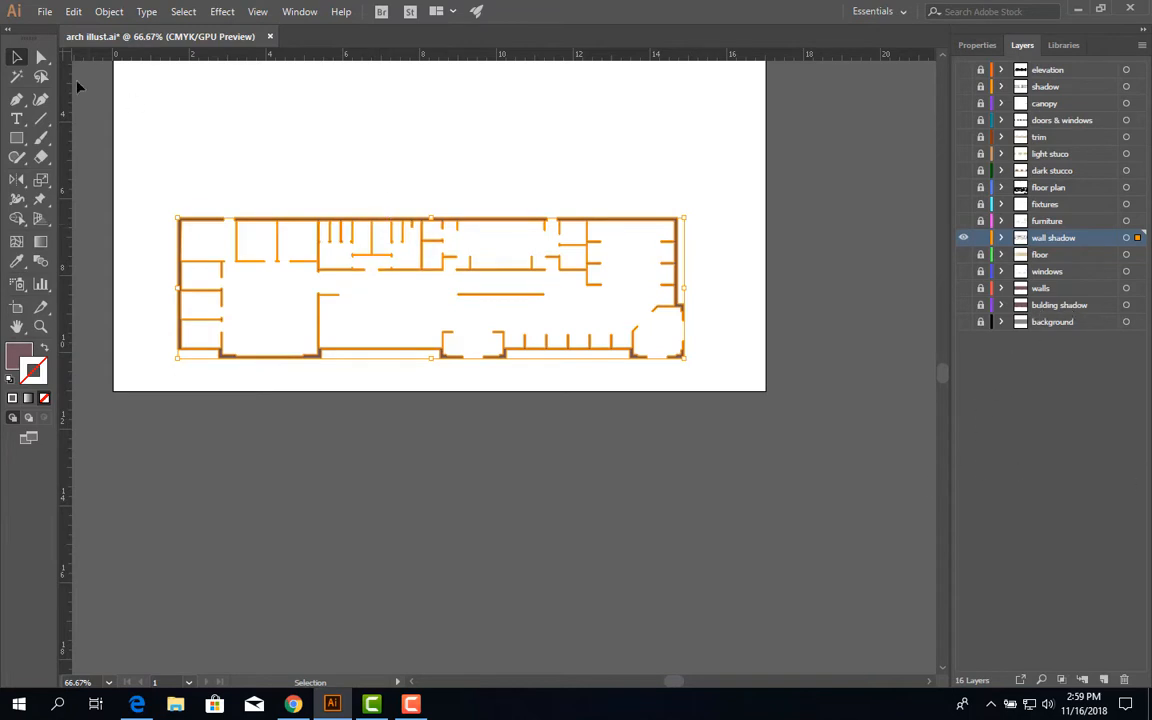
left_click(224, 14)
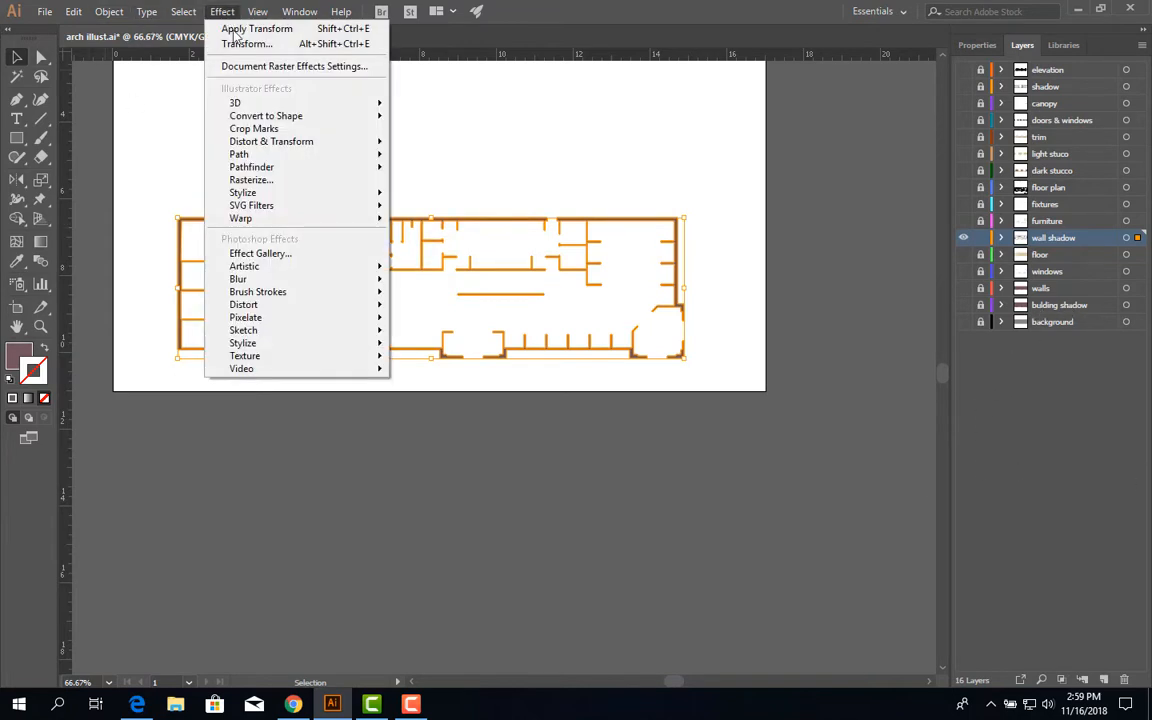
mouse_move(275, 144)
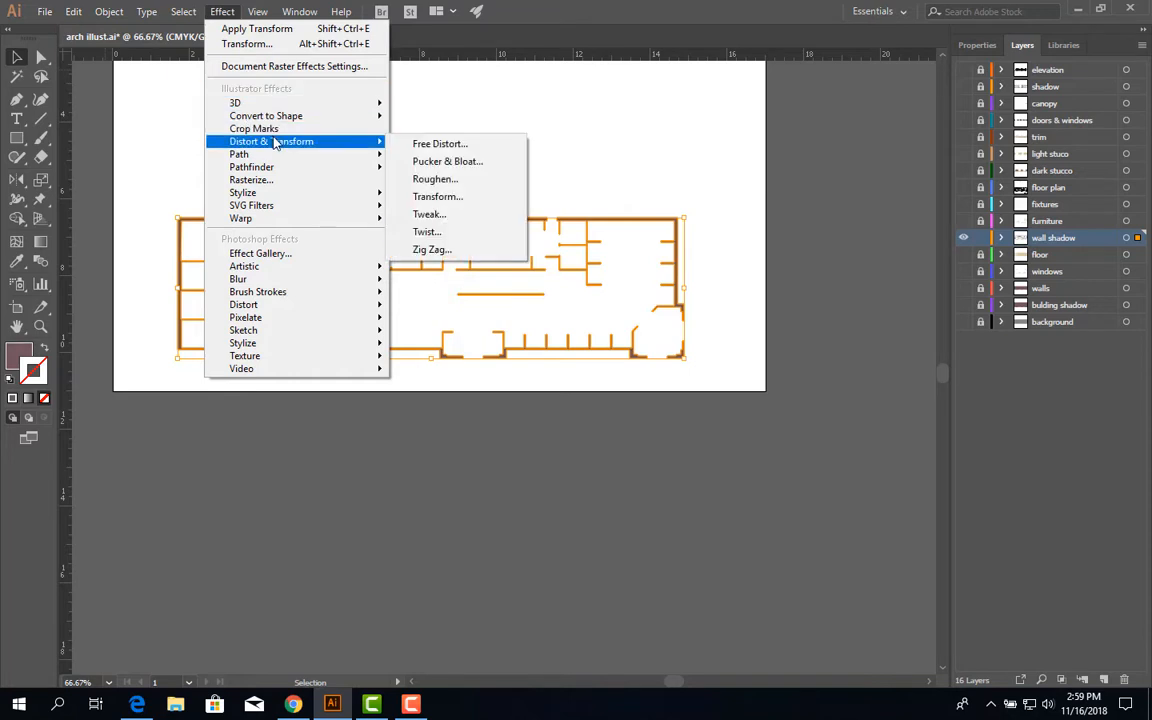
left_click(440, 197)
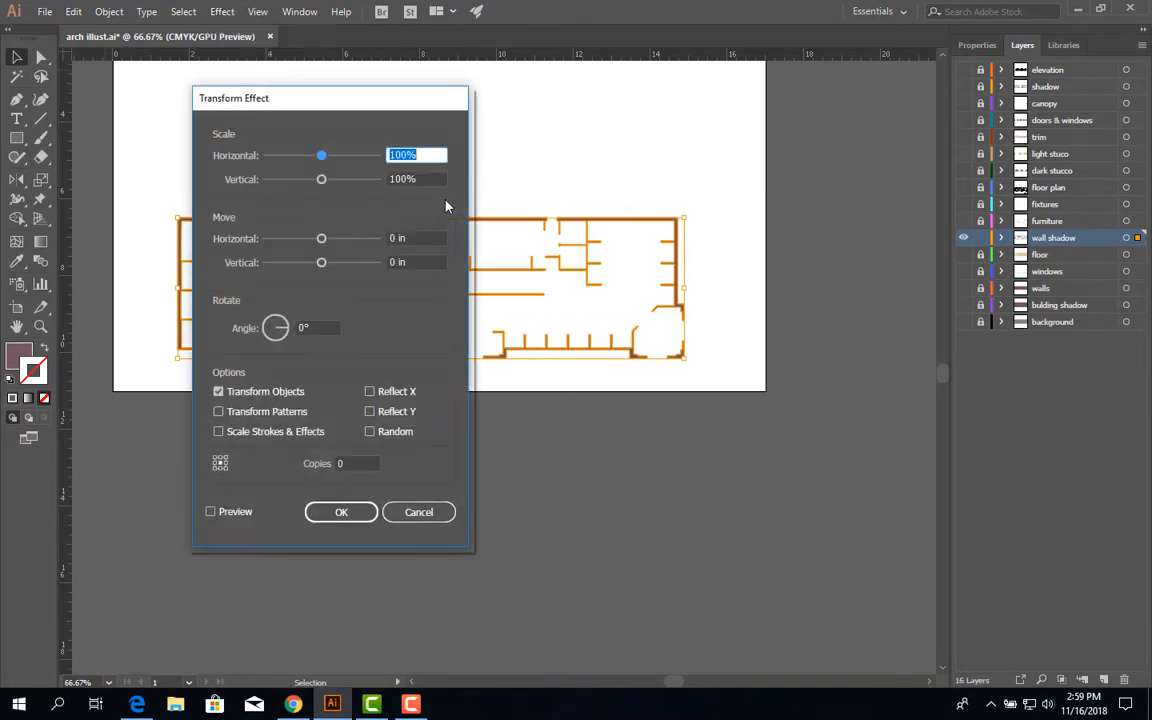
- Apply the Transform effect with a 0.02 in horizontal and -0.02 in vertical move and 10 copies, then deselect the walls
left_click(432, 237)
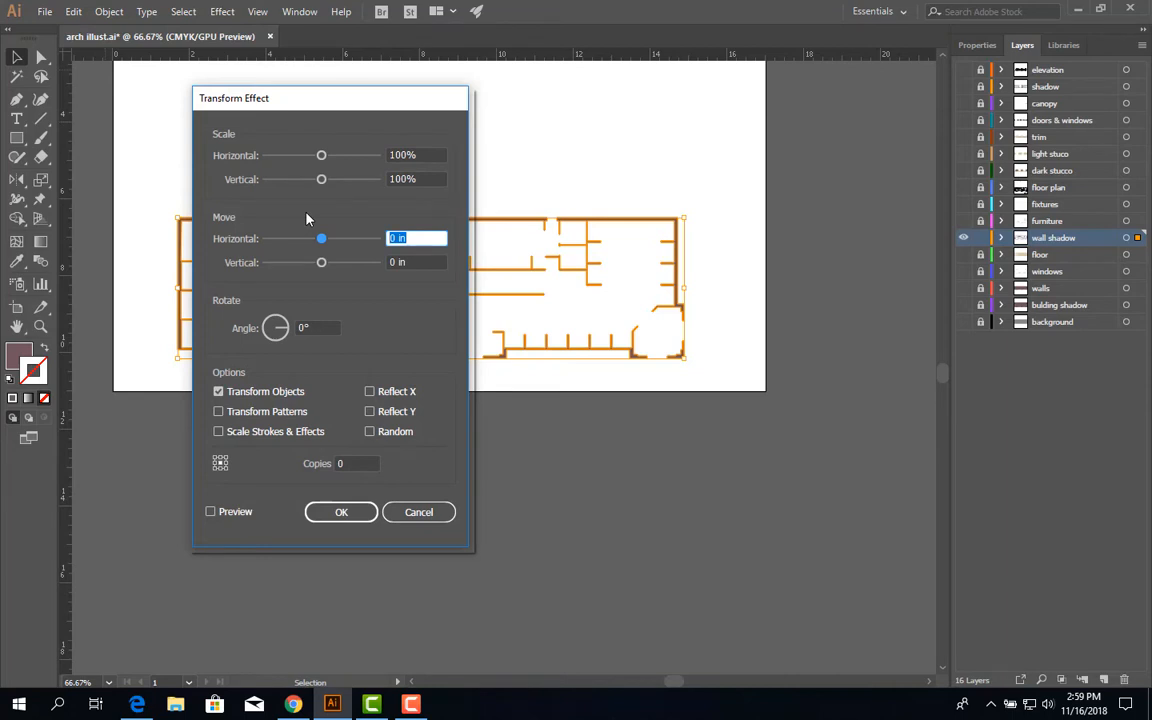
type(".02")
key("Tab")
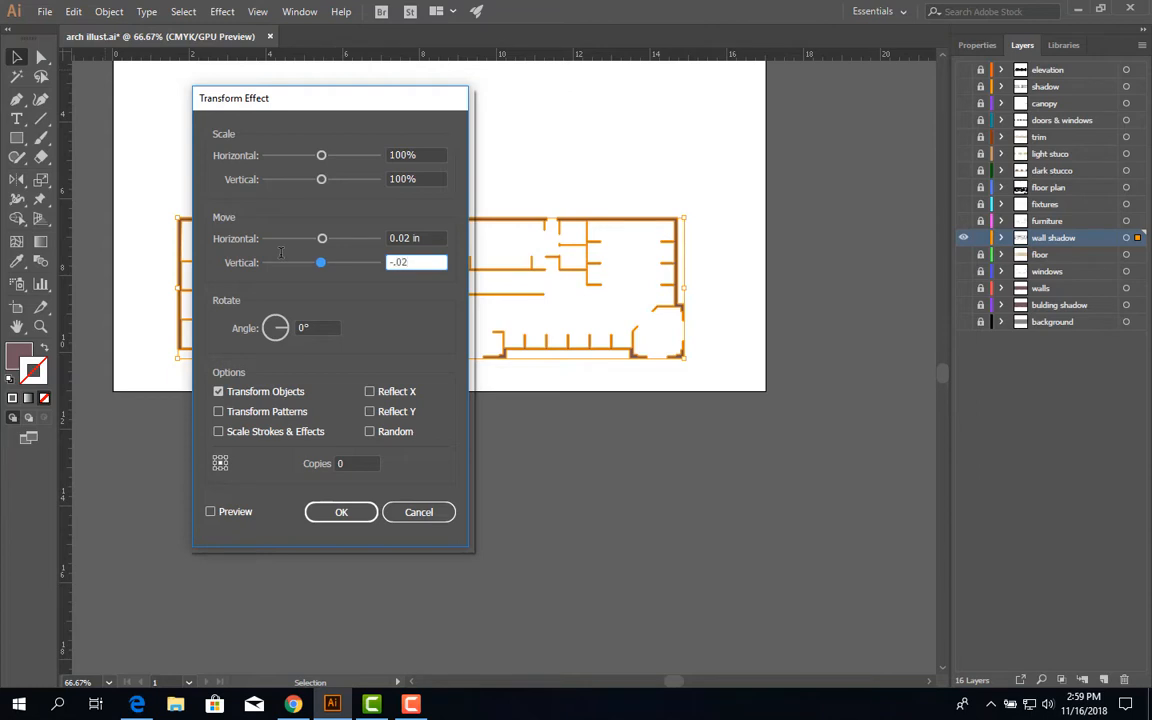
left_click(358, 463)
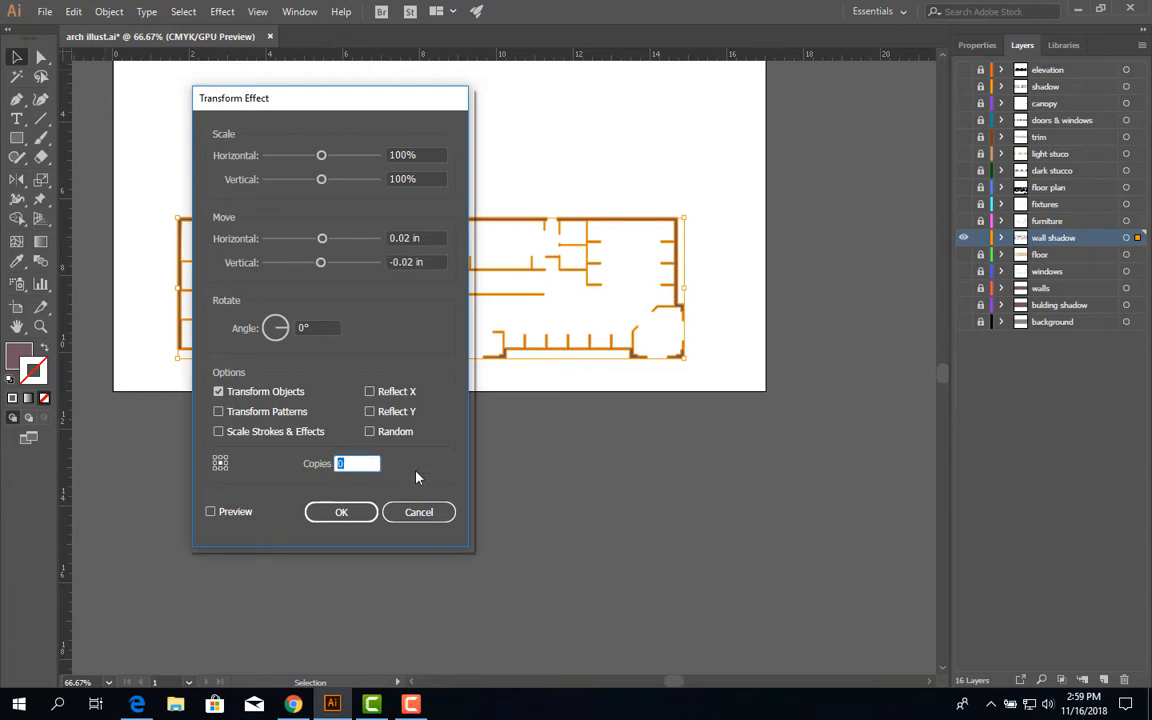
type("10")
left_click(212, 512)
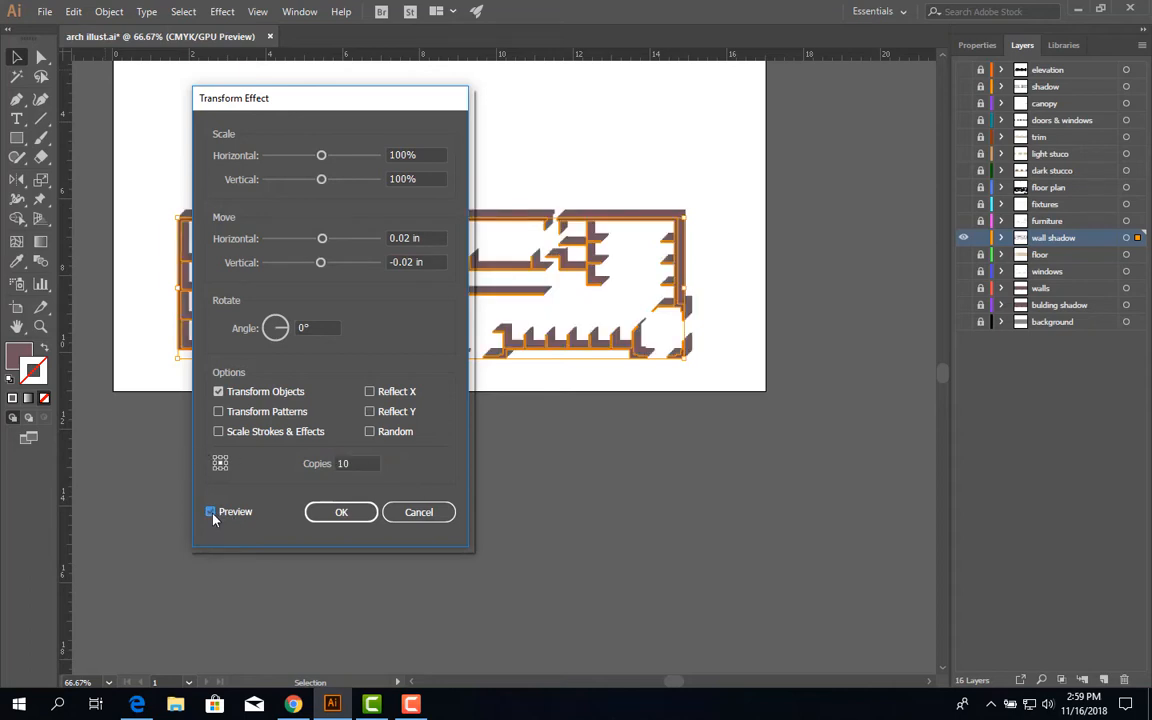
left_click(330, 520)
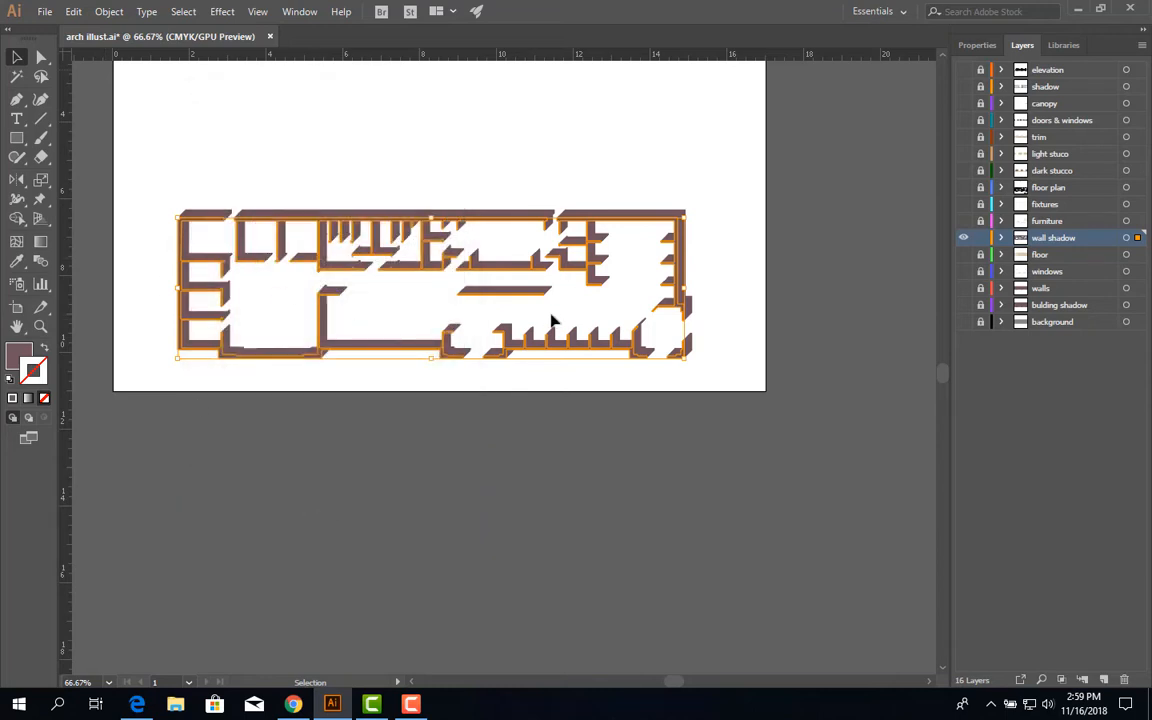
scroll(545, 306, "up", 1)
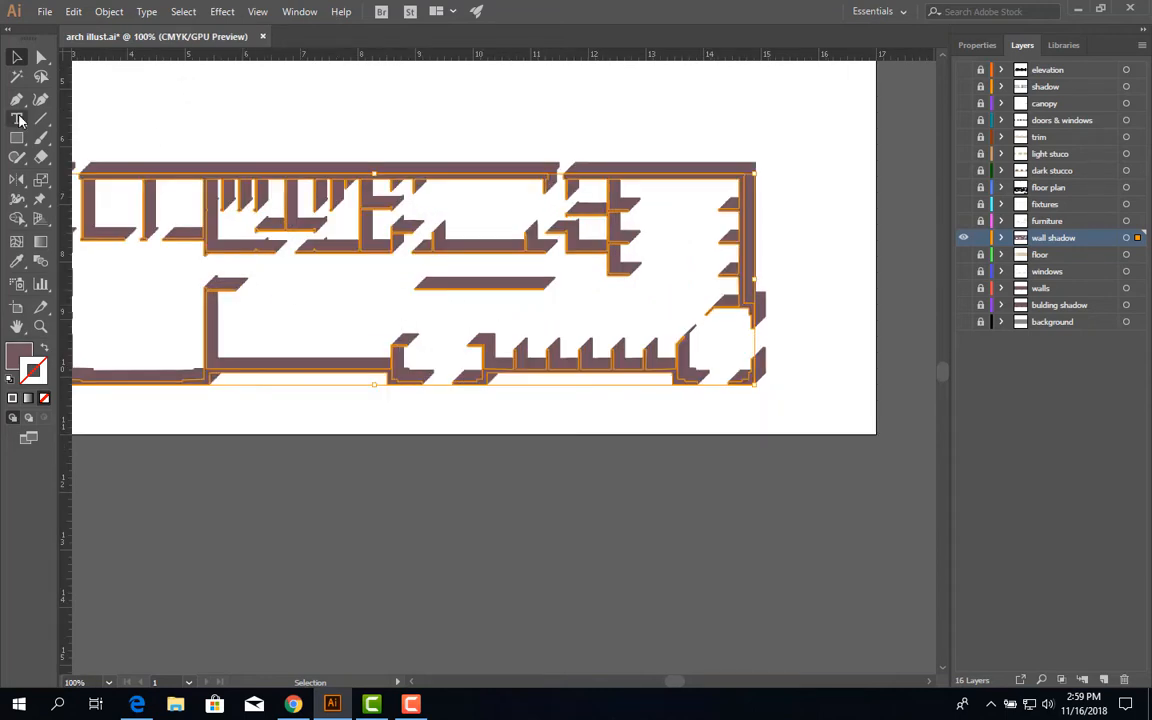
left_click(264, 89)
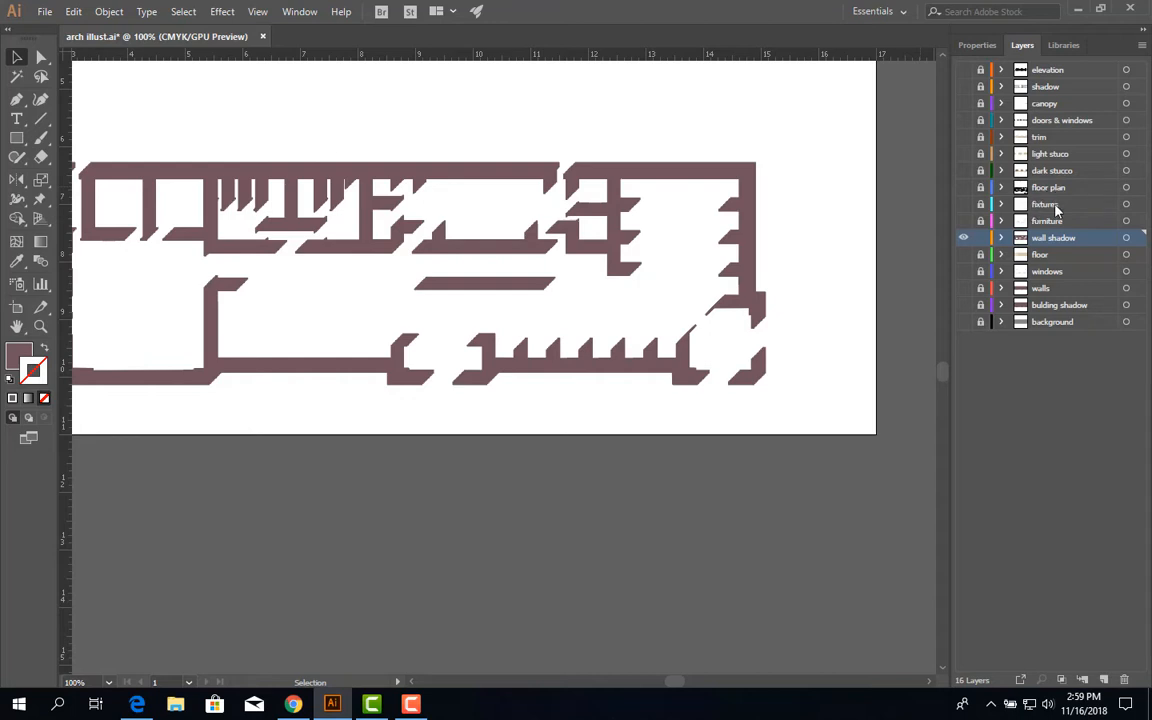
- Move the wall shadow layer directly above the fixtures layer and show the fixtures, furniture and floor layers
left_click(630, 236)
left_click_drag(1047, 247, 1047, 204)
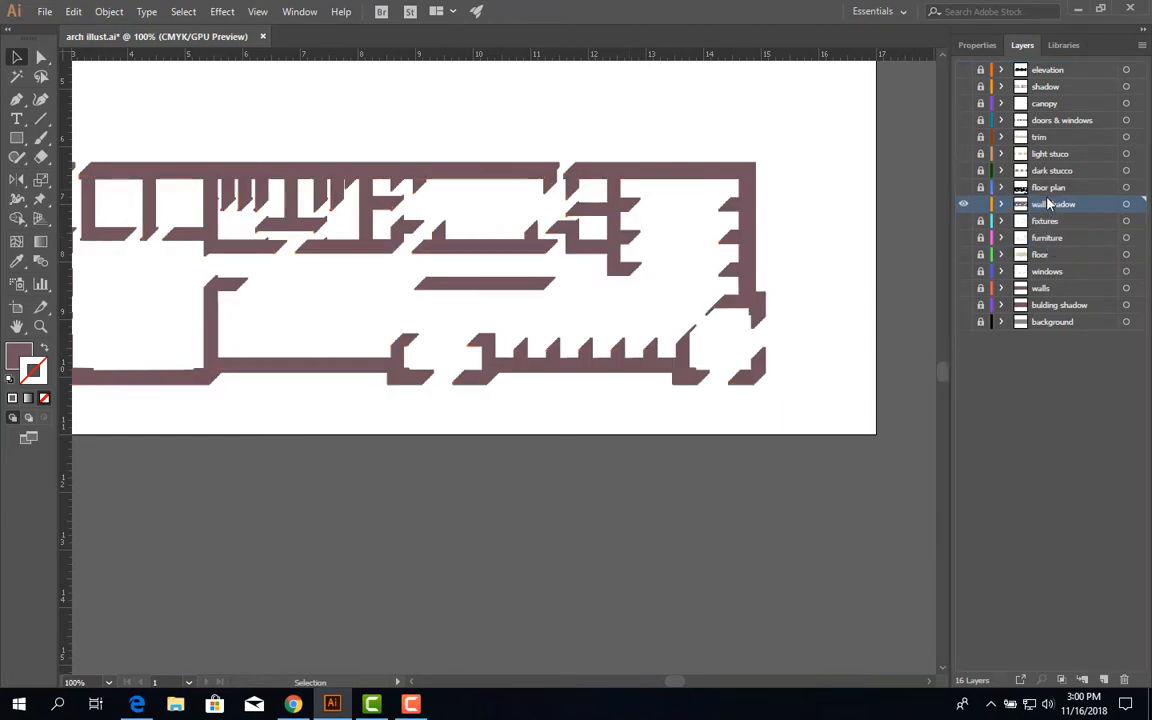
left_click(964, 222)
left_click(964, 238)
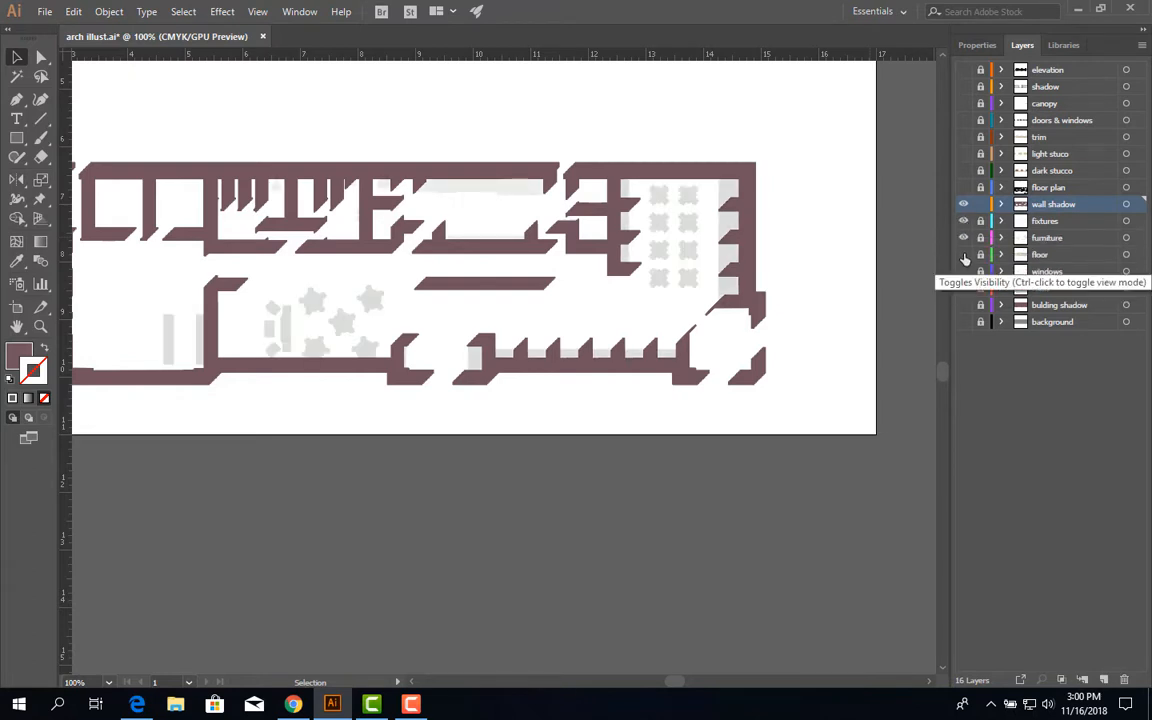
left_click(964, 254)
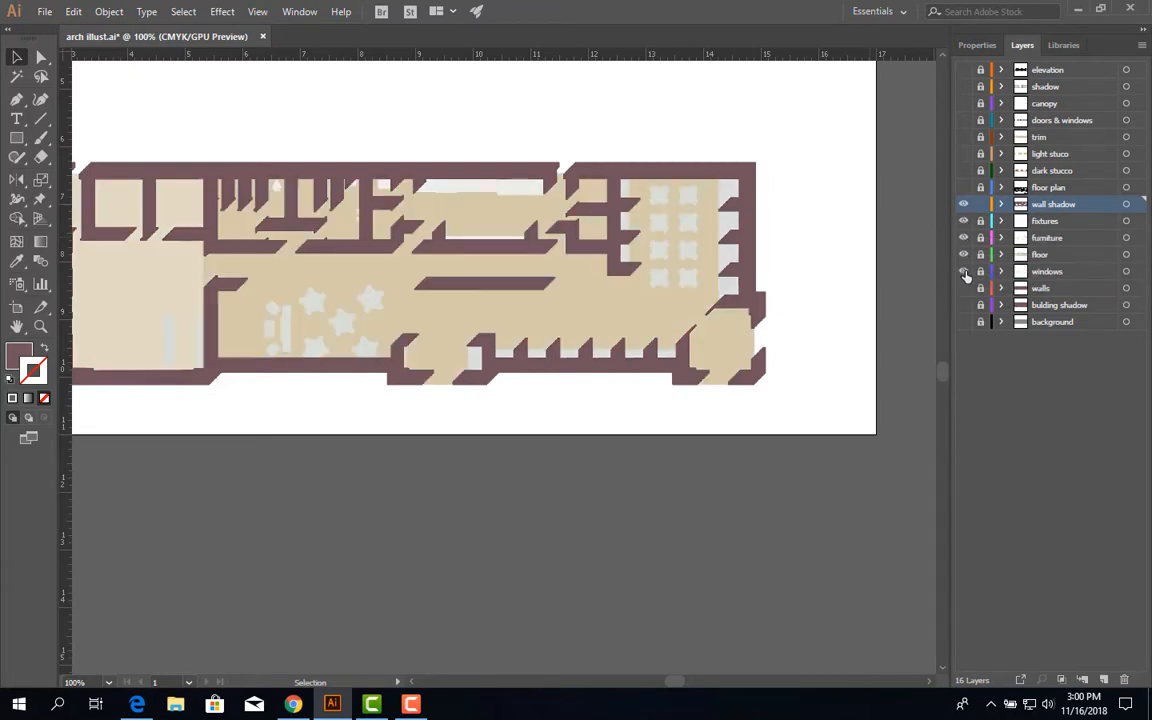
- Show the windows, walls, bulding shadow, background and floor plan layers
left_click(964, 271)
left_click(964, 288)
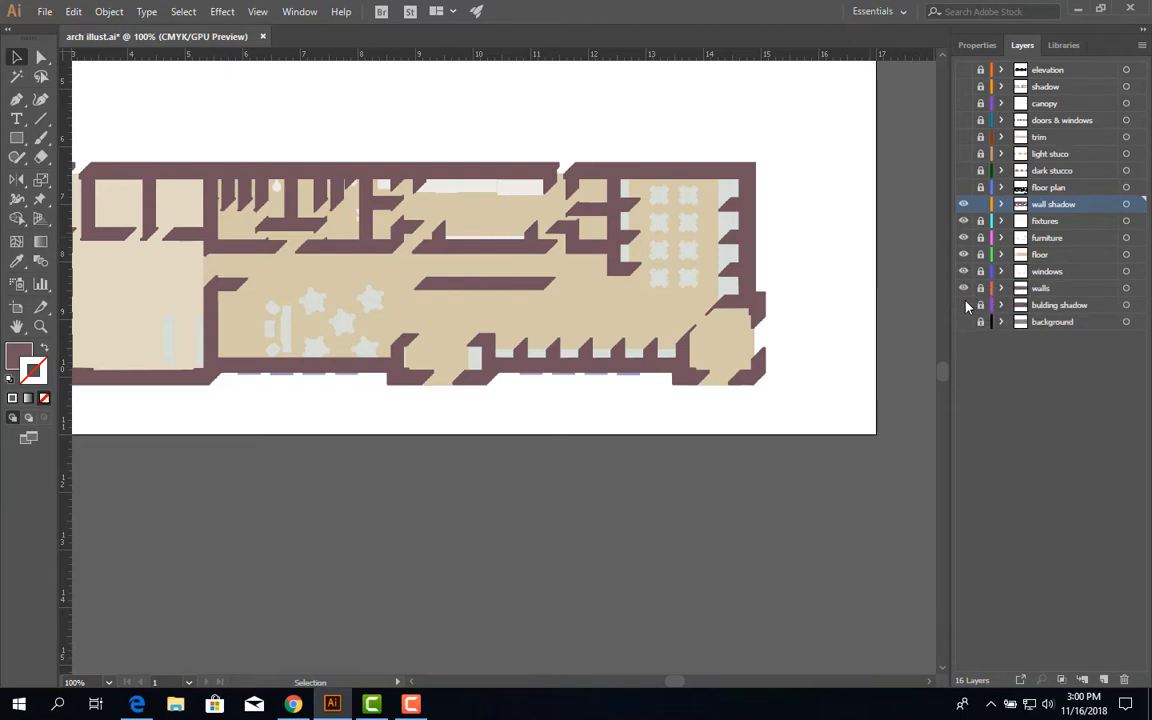
left_click(964, 305)
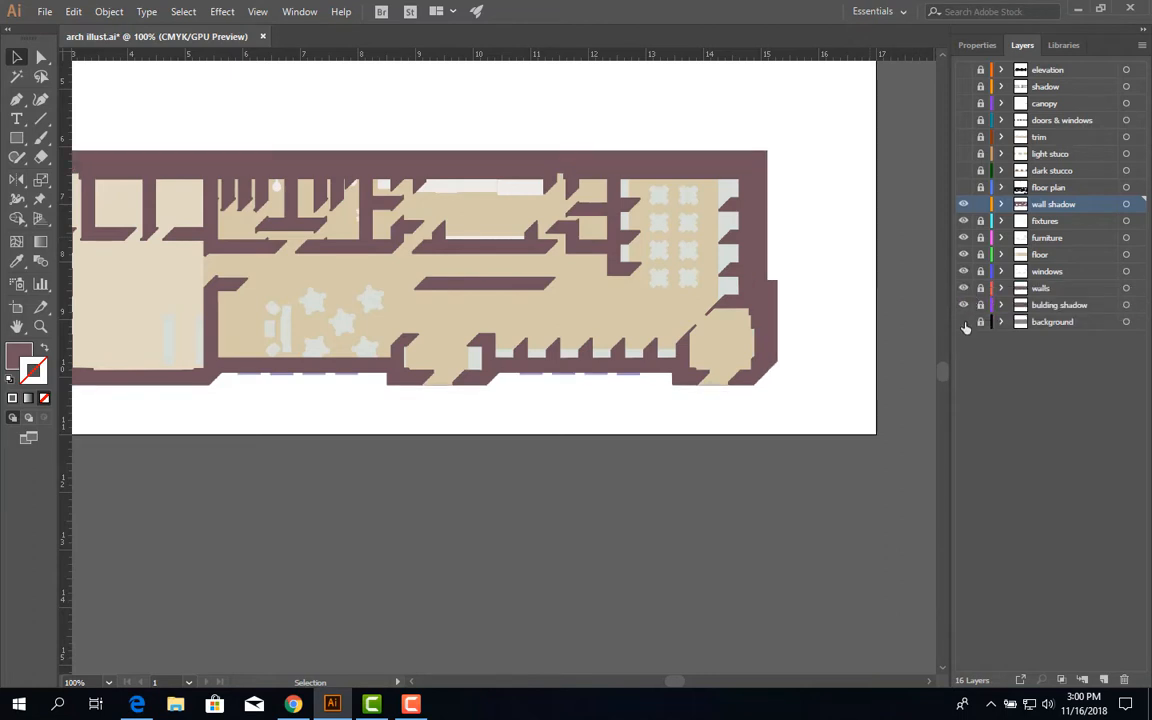
left_click(964, 321)
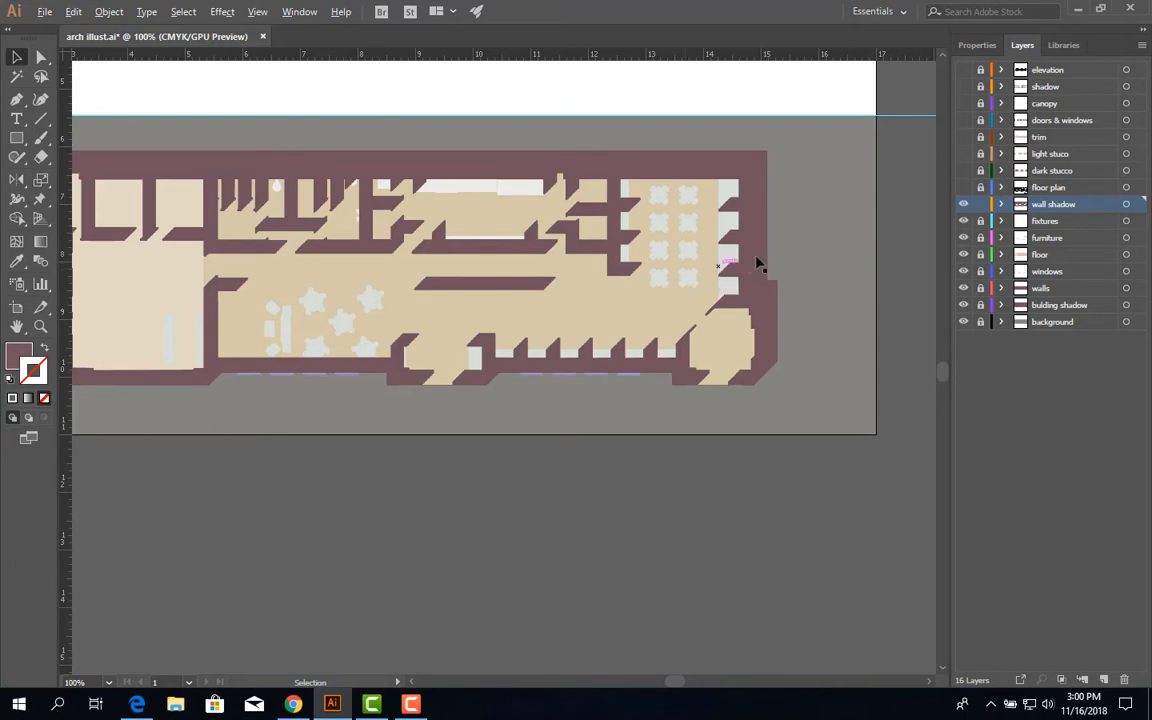
scroll(758, 260, "up", 2)
scroll(758, 262, "down", 2)
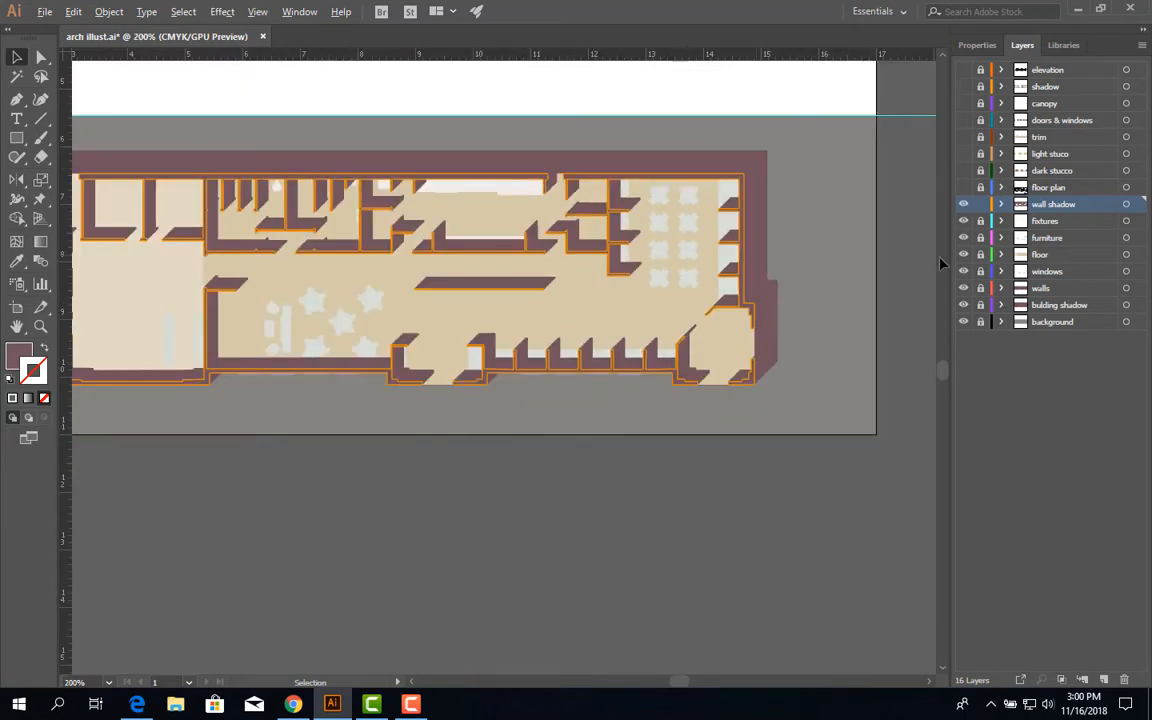
left_click(964, 188)
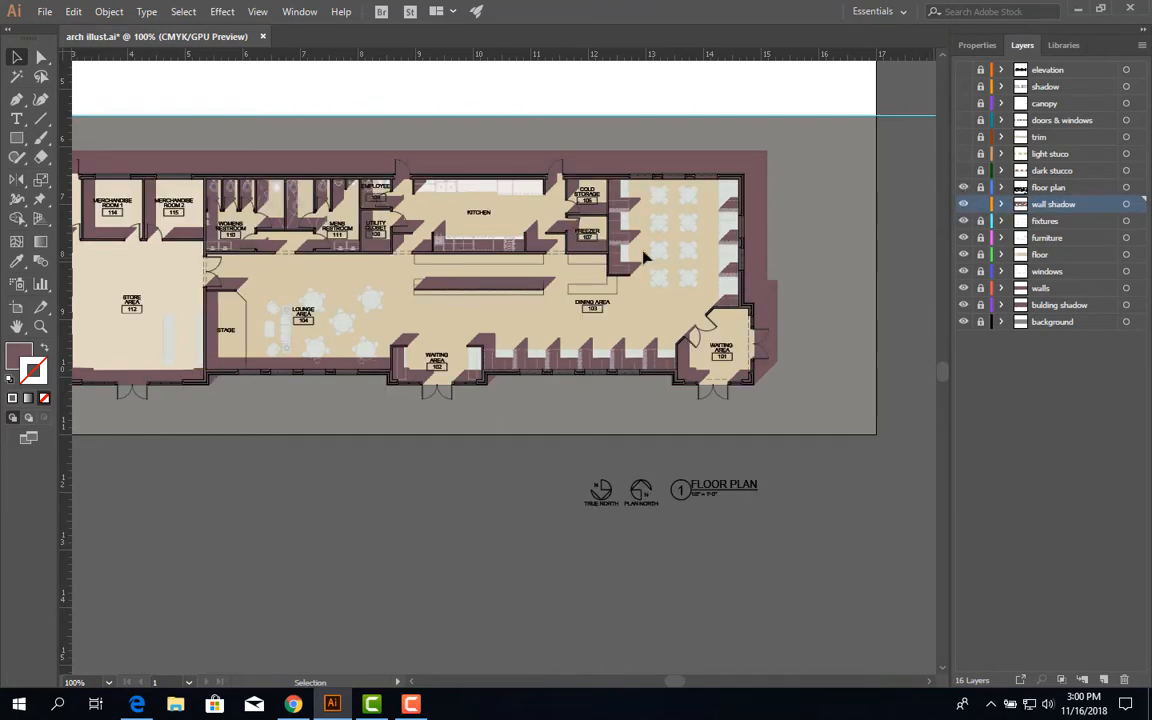
- Examine the wall shadows around the kitchen, dining area and waiting areas against the floor plan linework
scroll(645, 258, "up", 1)
left_click_drag(579, 267, 616, 279)
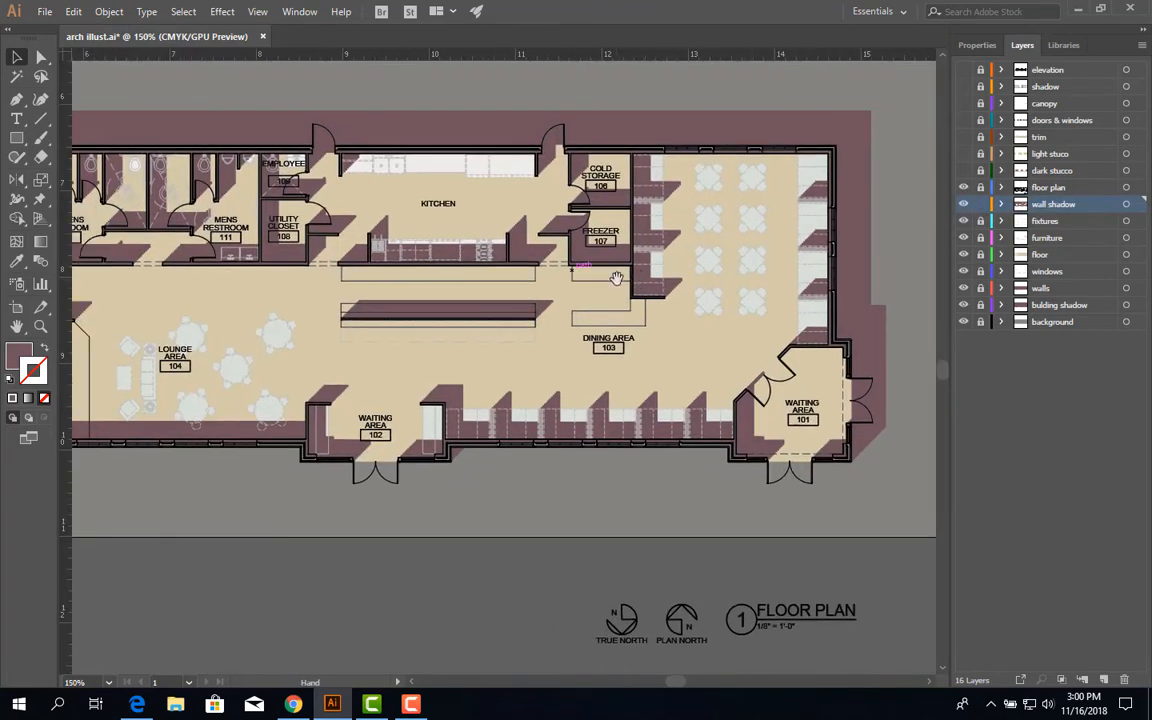
scroll(616, 279, "up", 3)
scroll(651, 213, "down", 4)
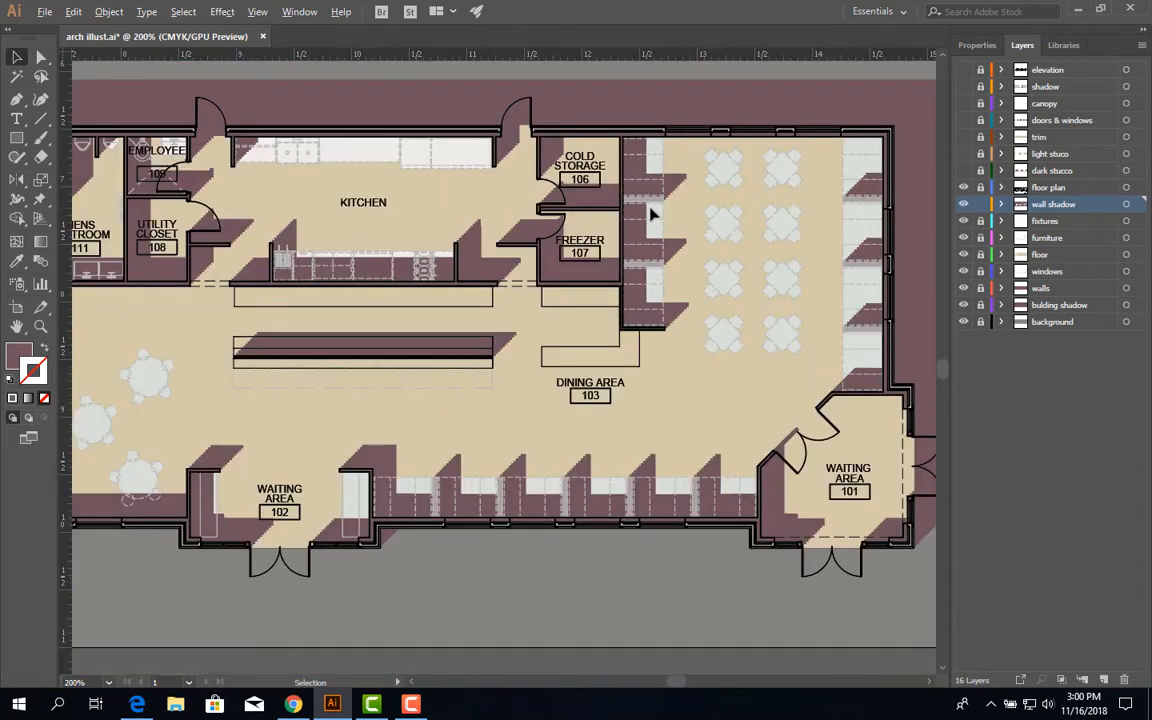
scroll(690, 220, "up", 1)
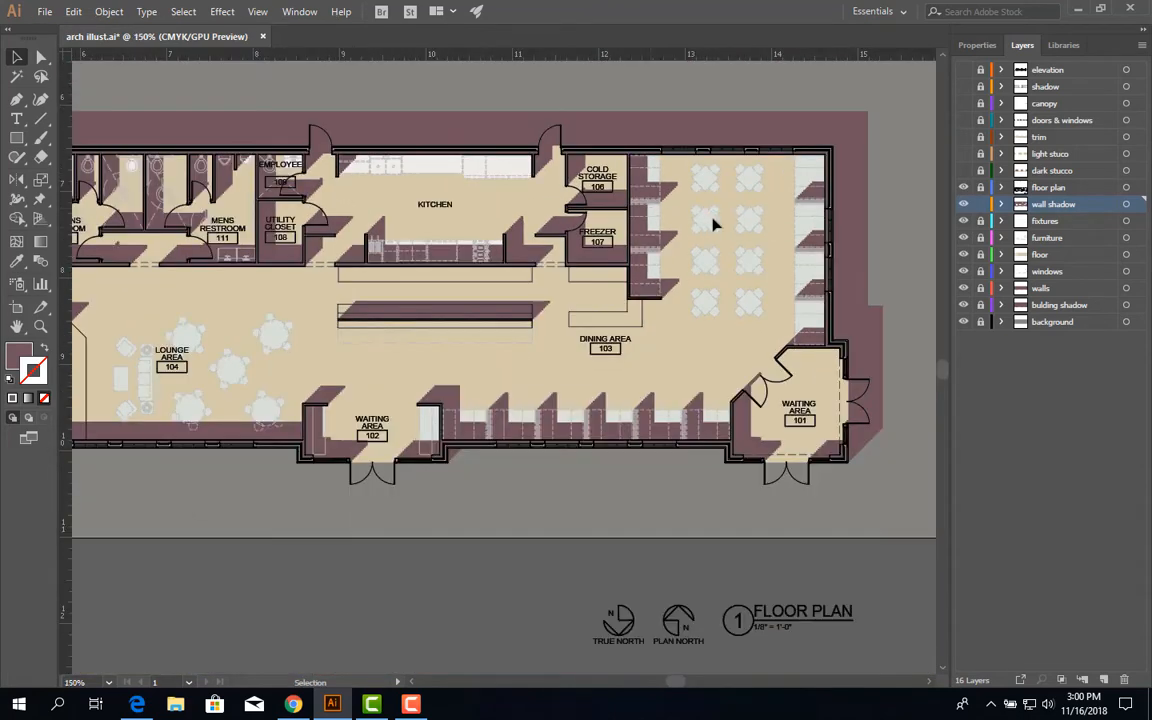
left_click_drag(753, 224, 690, 262)
scroll(750, 266, "up", 1)
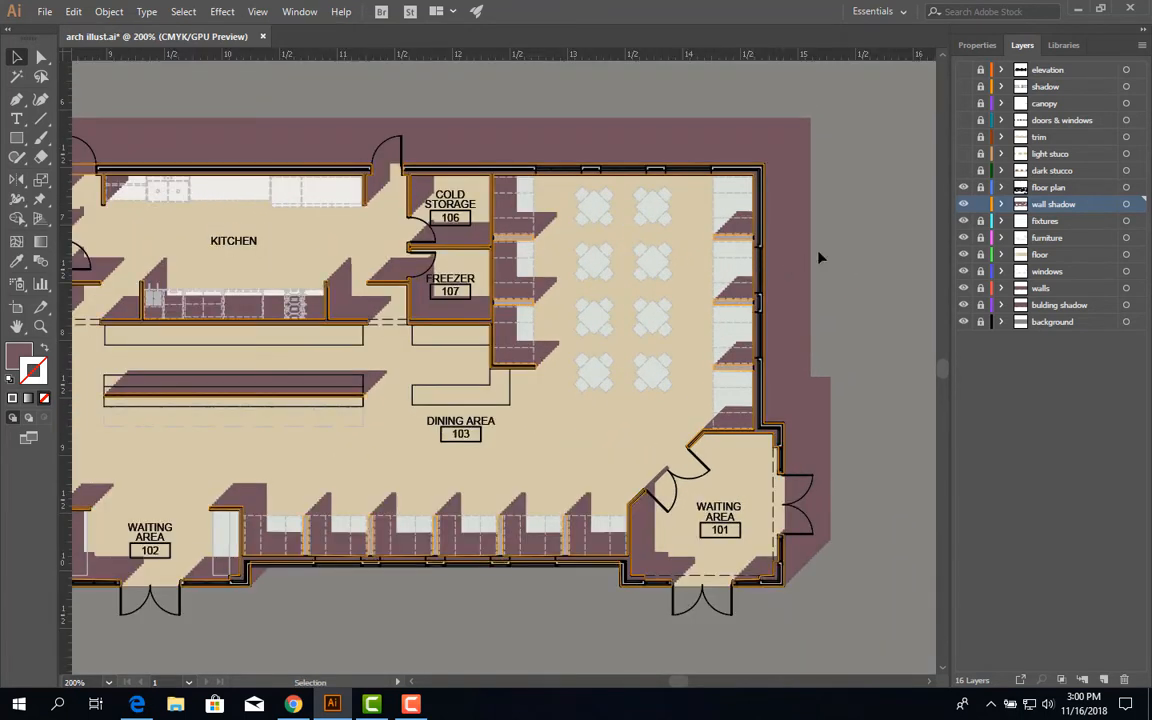
left_click(843, 195)
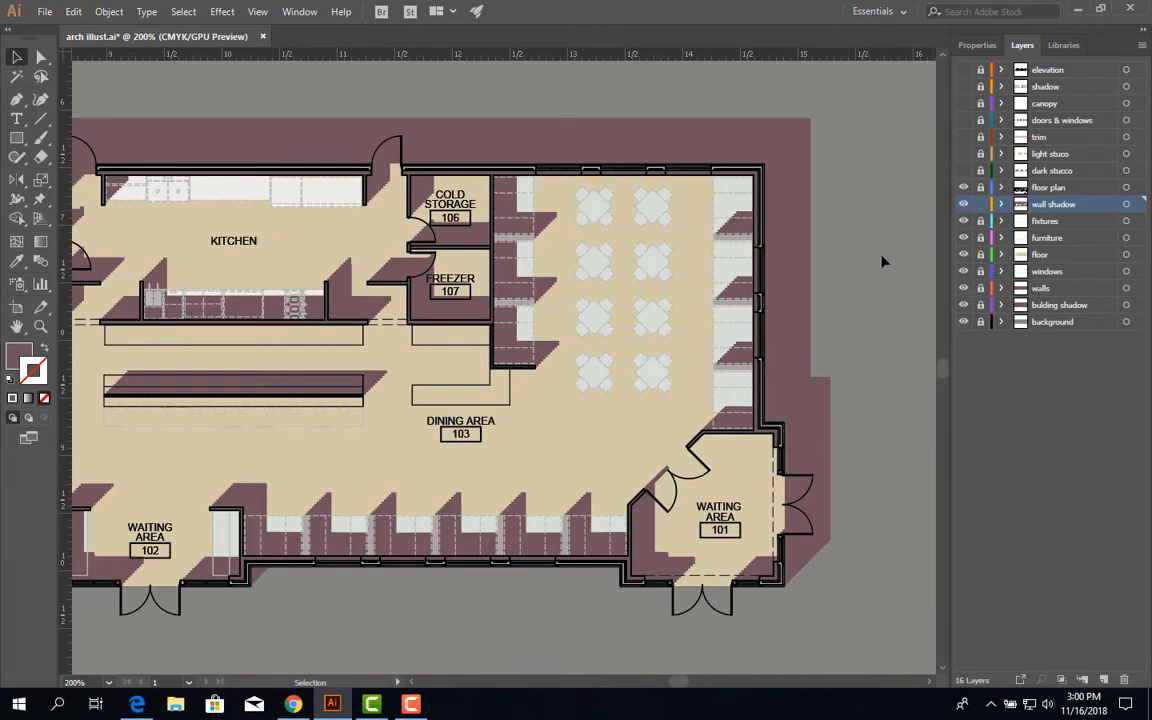
- Select the wall shapes on the wall shadow layer and change their fill to the dark gray swatch
left_click(687, 169)
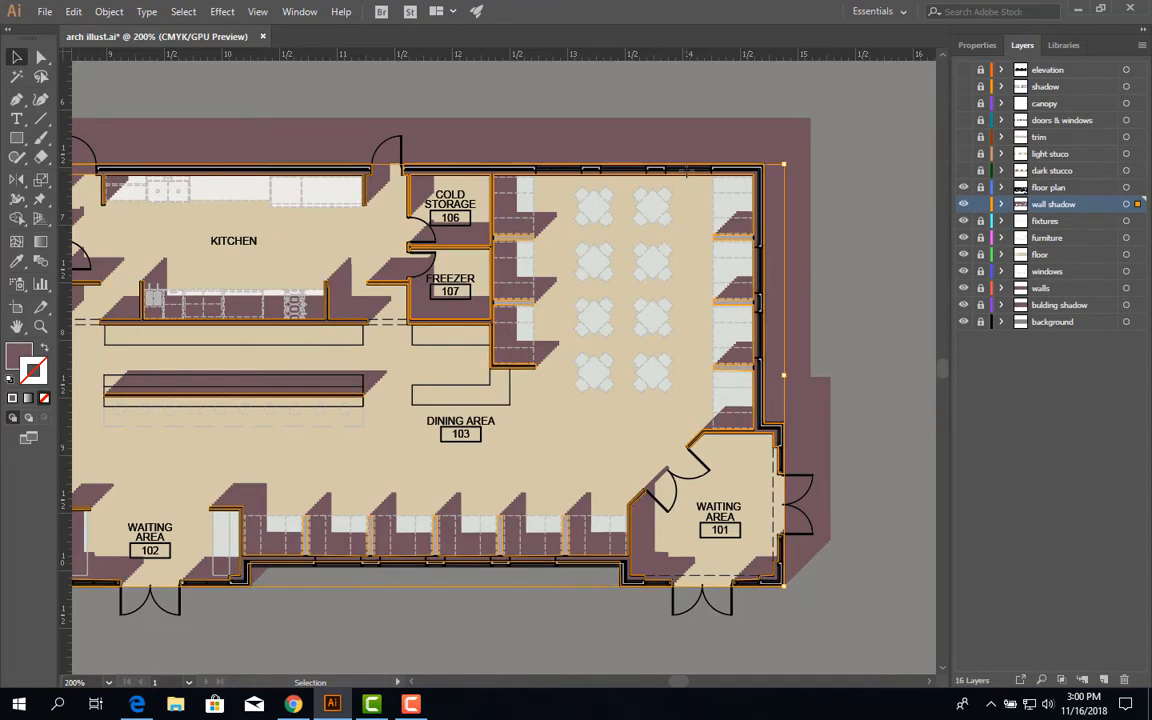
left_click(980, 47)
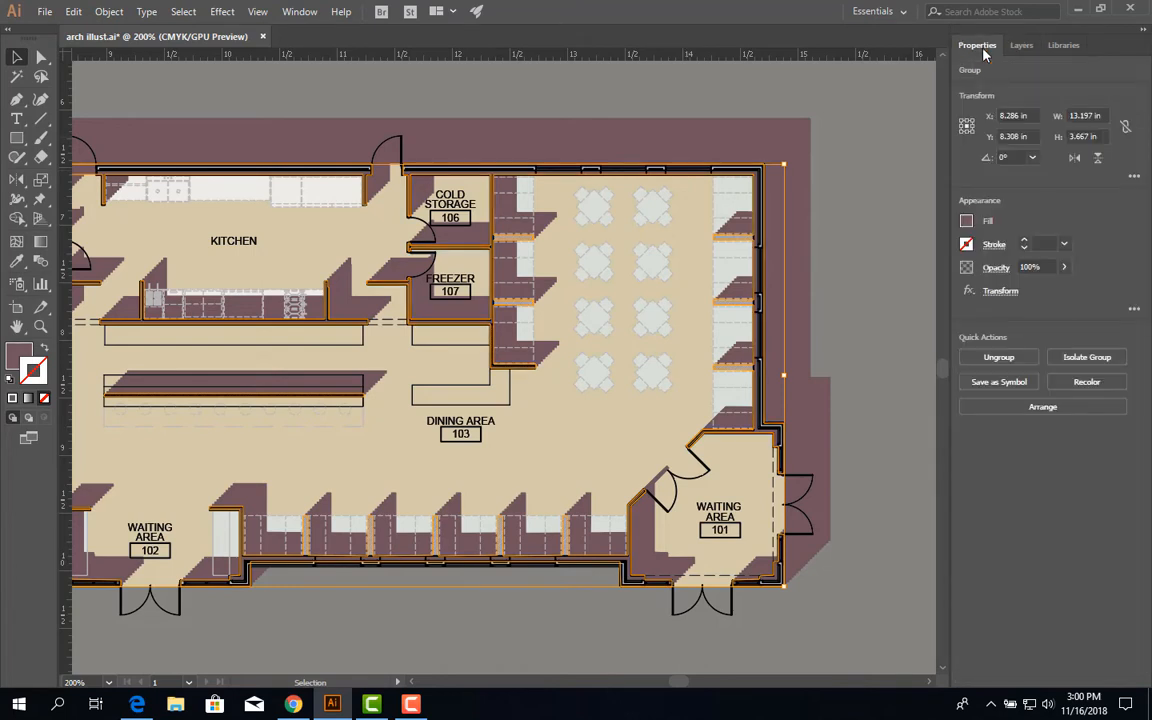
left_click(967, 221)
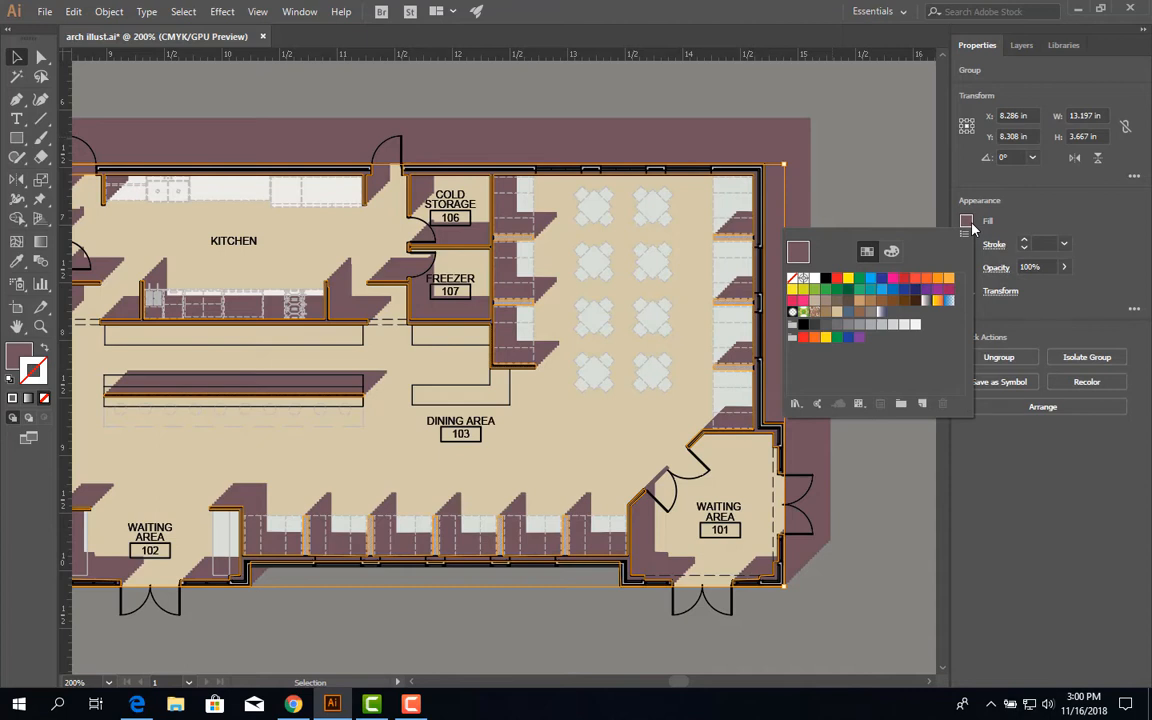
left_click(838, 327)
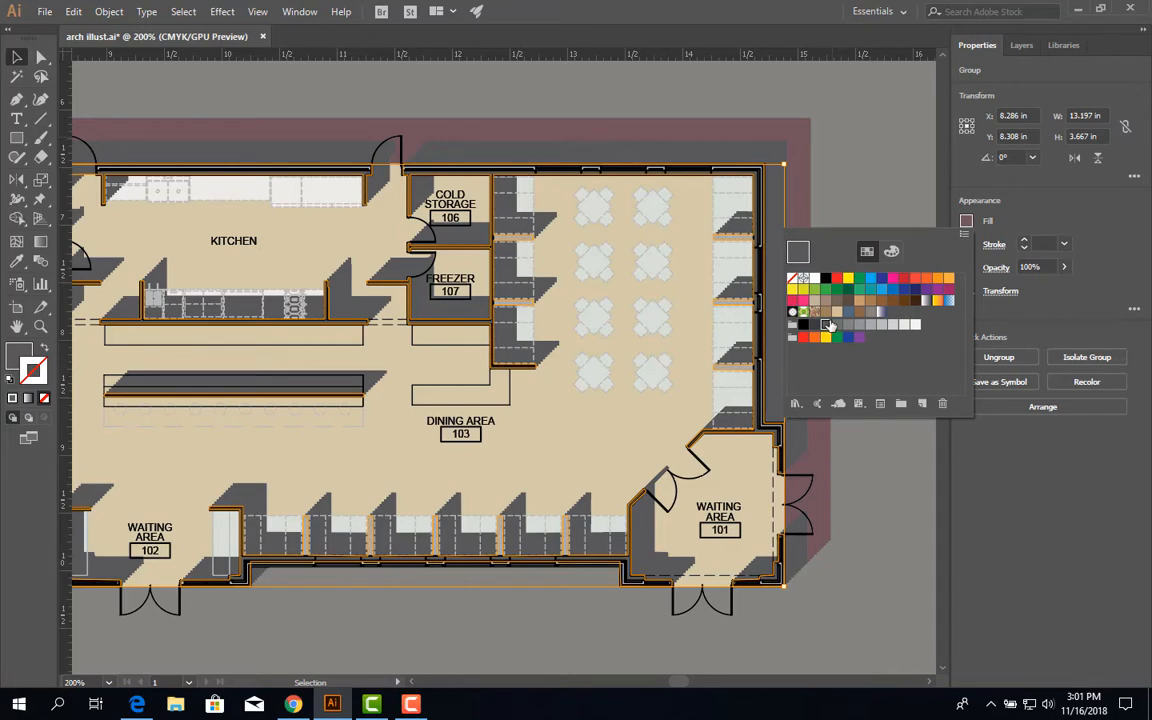
left_click(76, 14)
left_click(76, 14)
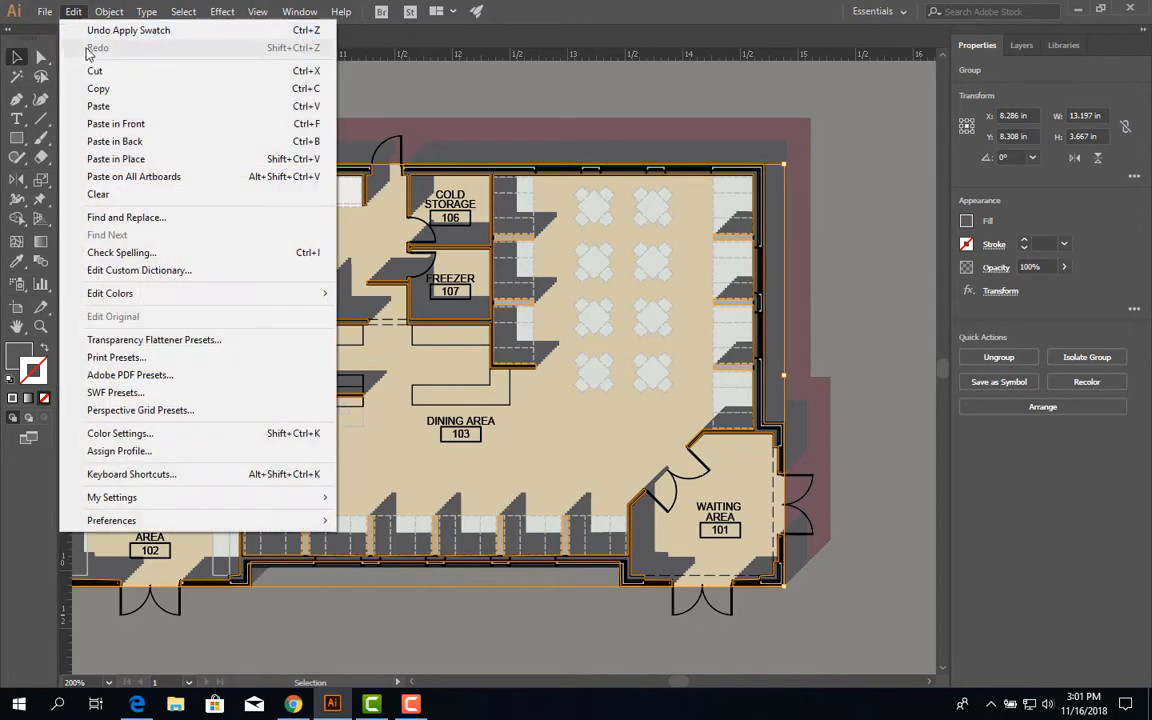
left_click(452, 86)
left_click(452, 86)
key("a")
key("ctrl+a")
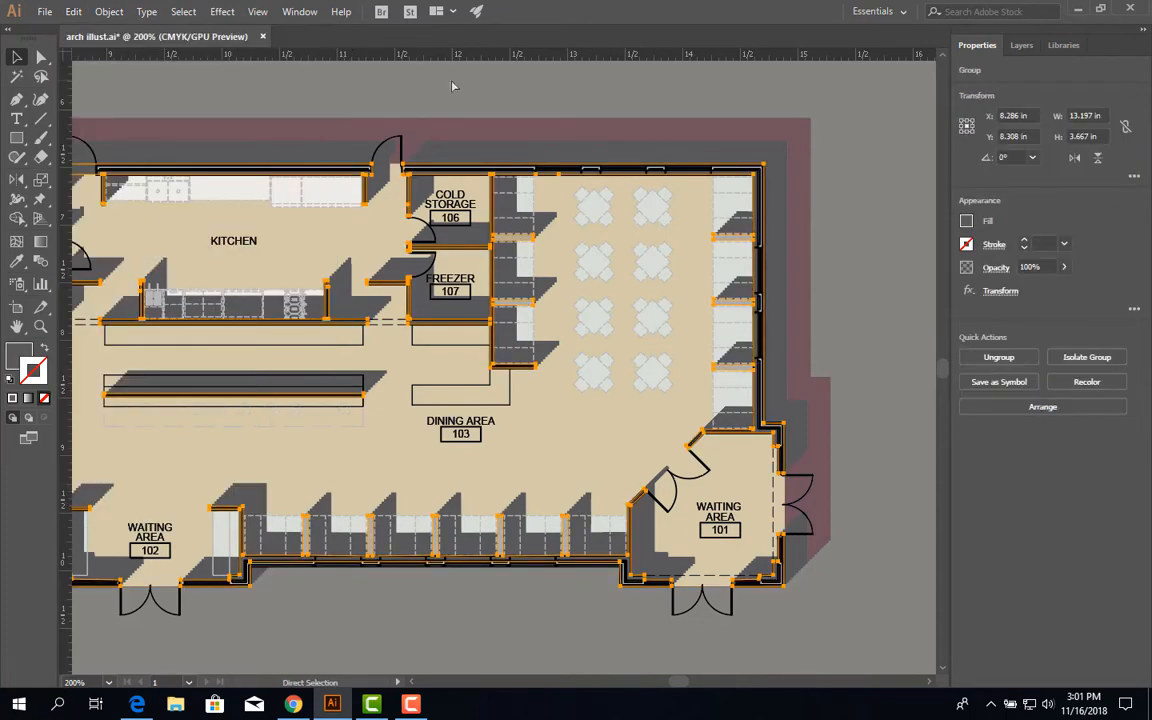
key("Delete")
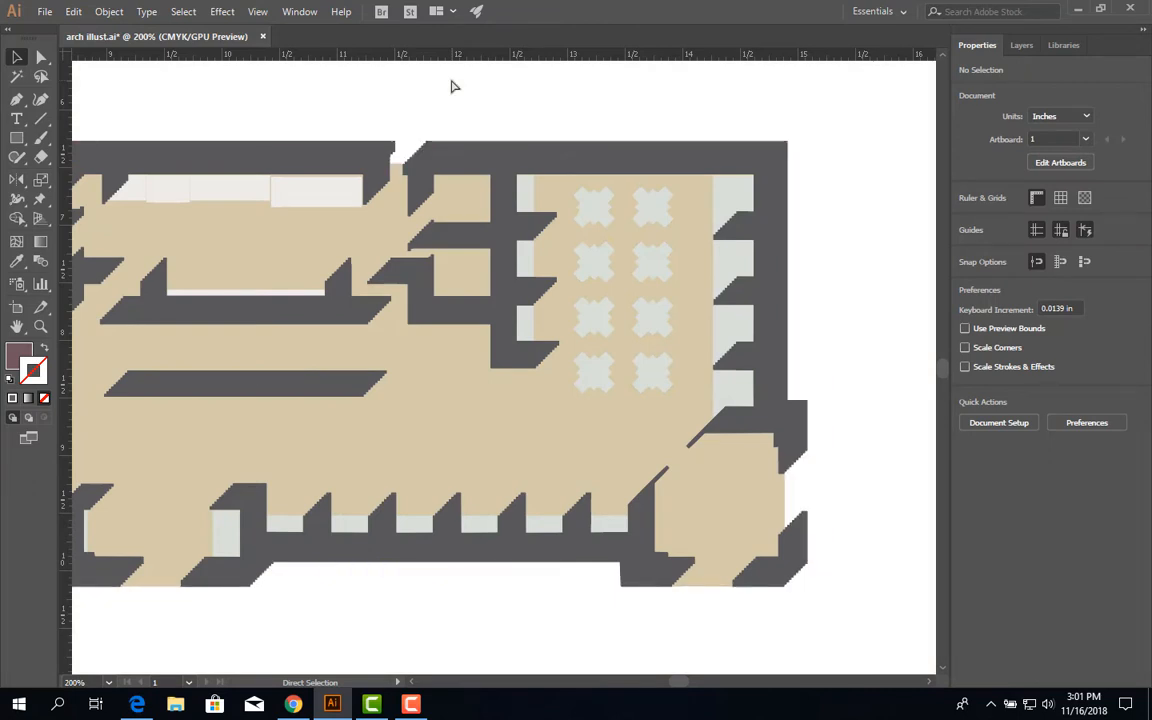
- Turn the hidden windows, walls, bulding shadow, background and floor plan layers back on
left_click(1021, 45)
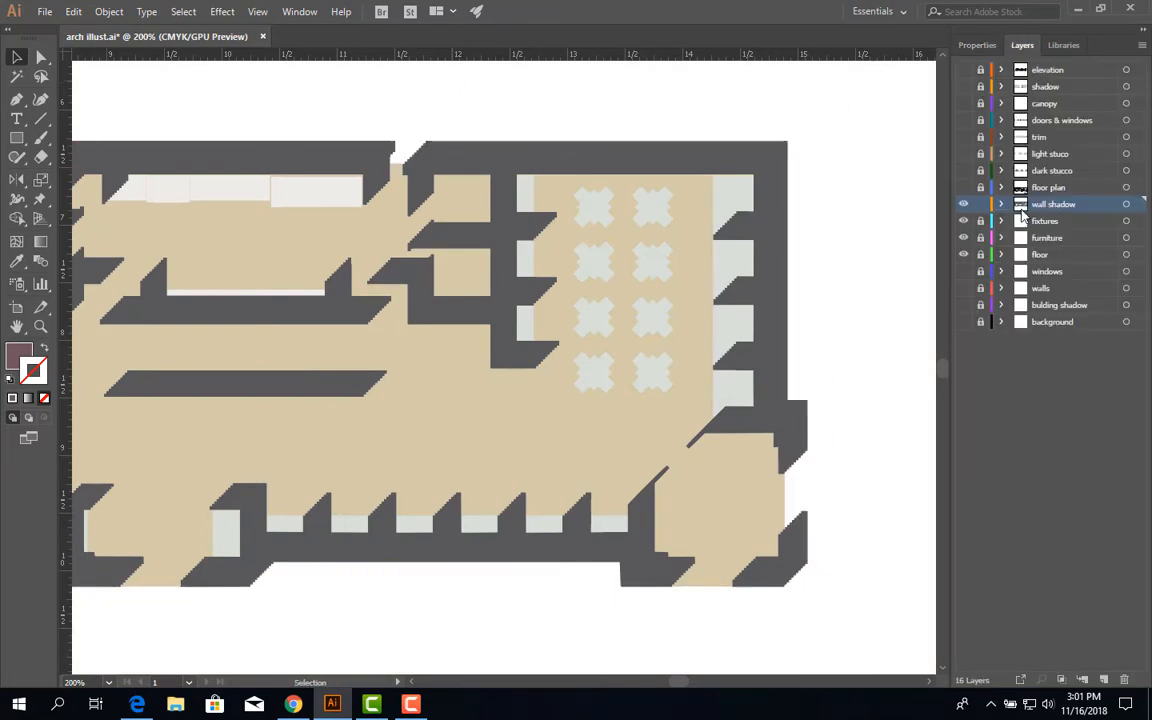
left_click_drag(965, 277, 965, 330)
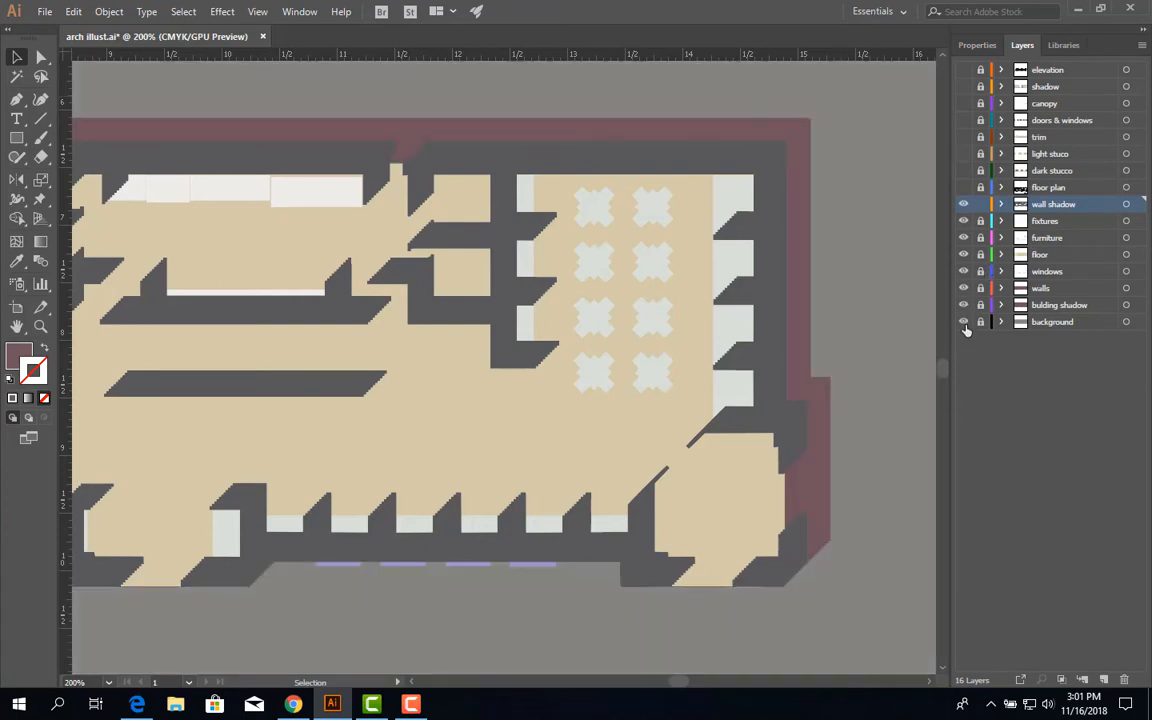
left_click(963, 188)
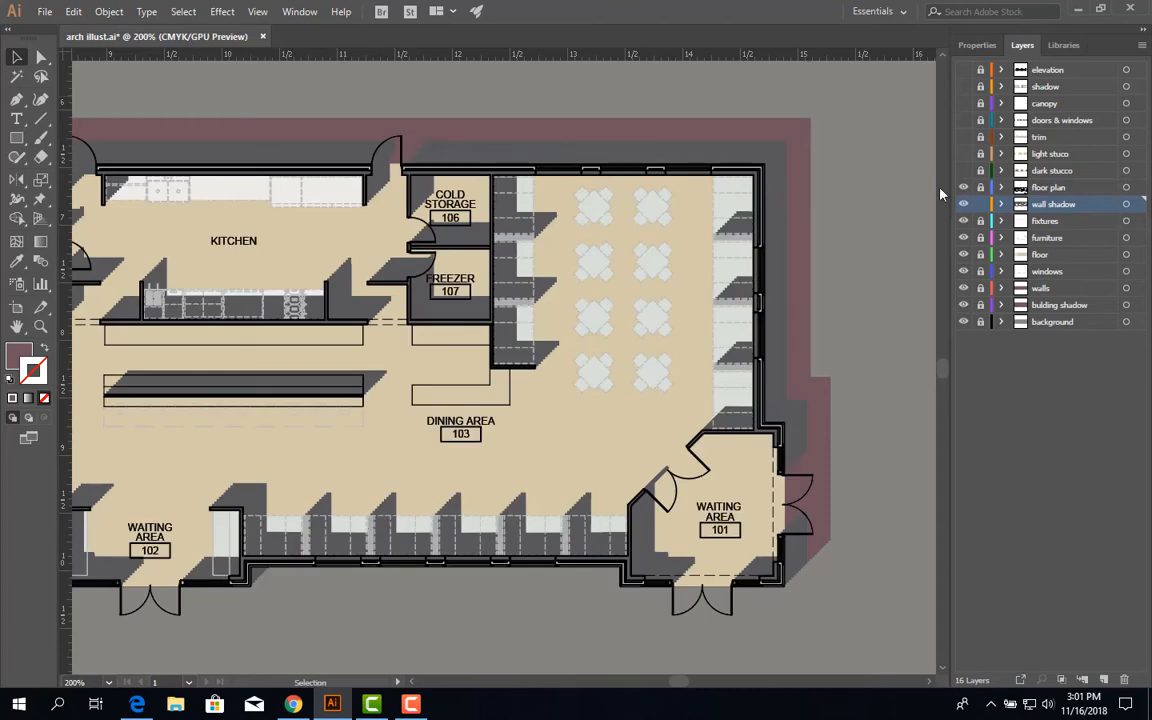
- Examine the dark gray wall shadows across the whole plan and check the fill swatch of the wall shapes
scroll(906, 208, "down", 4)
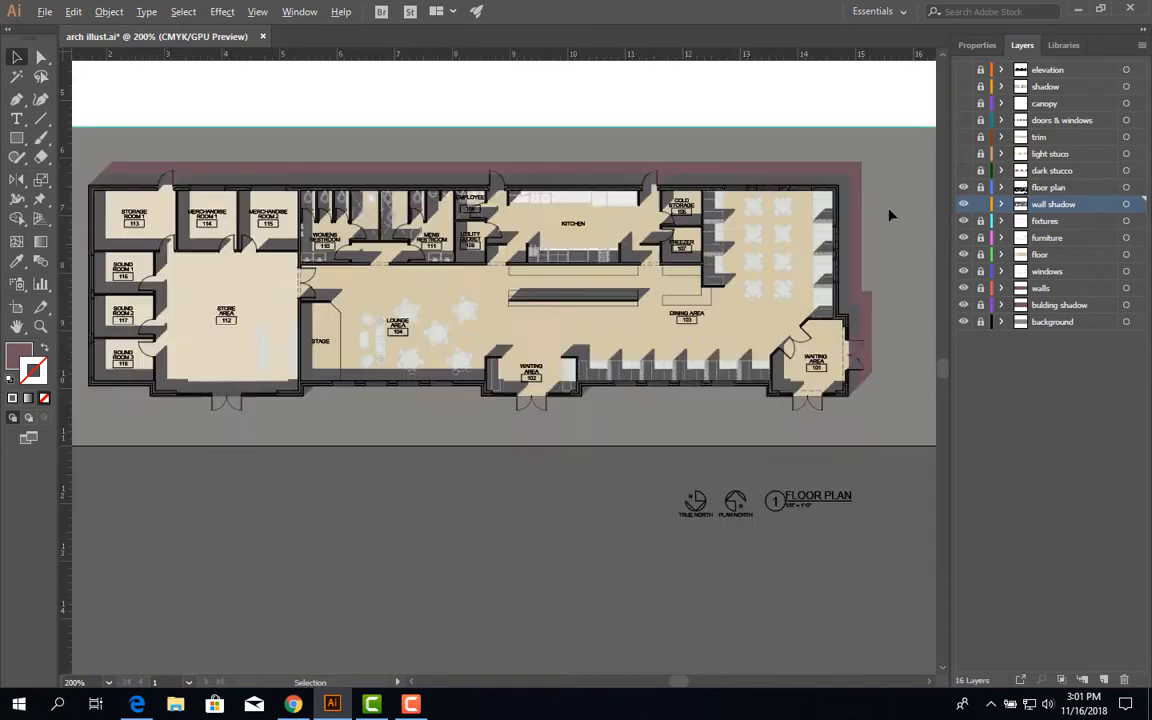
scroll(810, 220, "up", 3)
left_click_drag(774, 215, 509, 273)
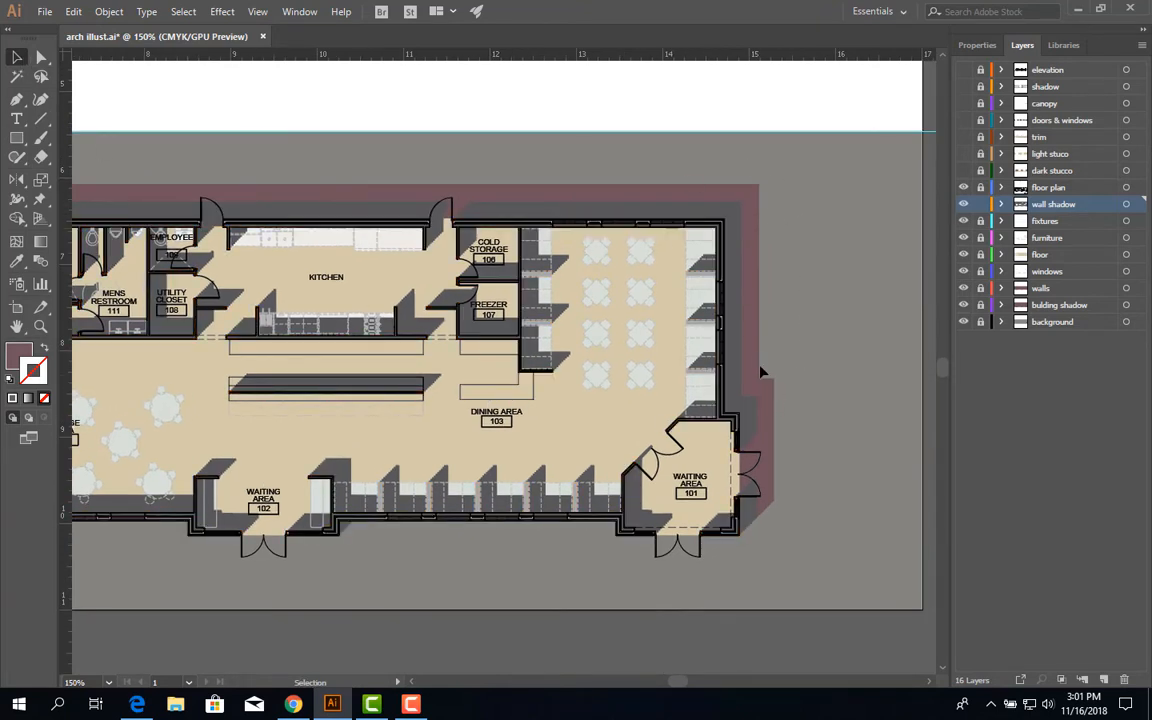
scroll(745, 378, "up", 1)
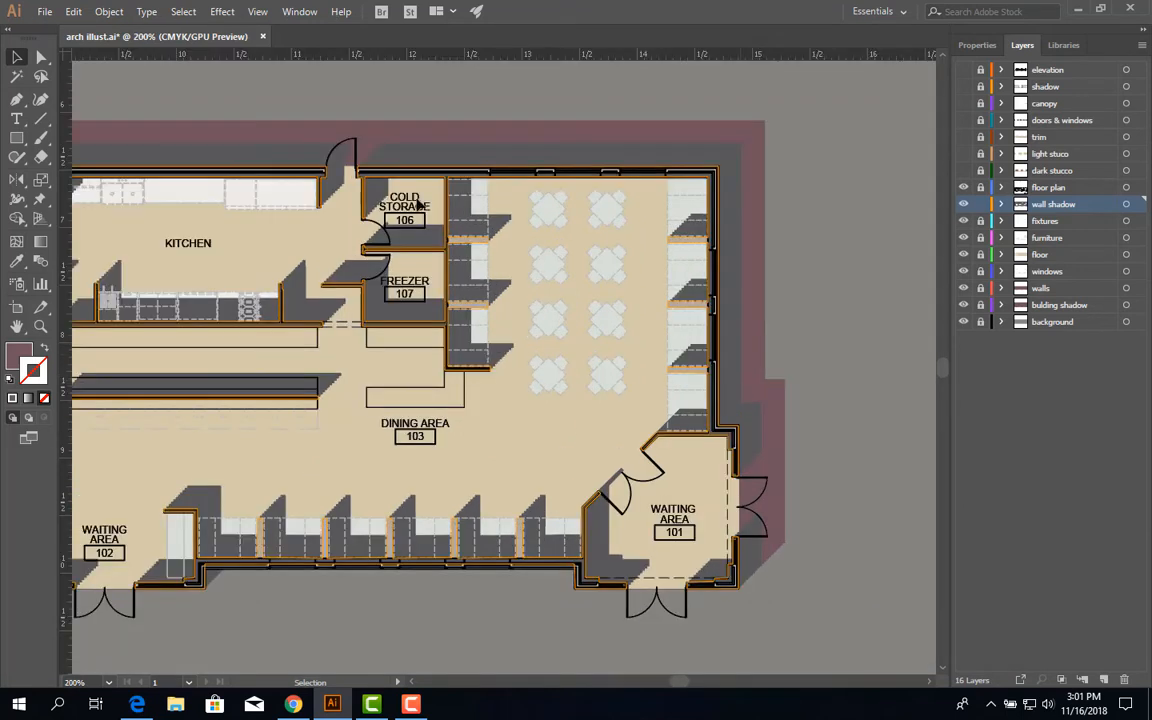
left_click(448, 184)
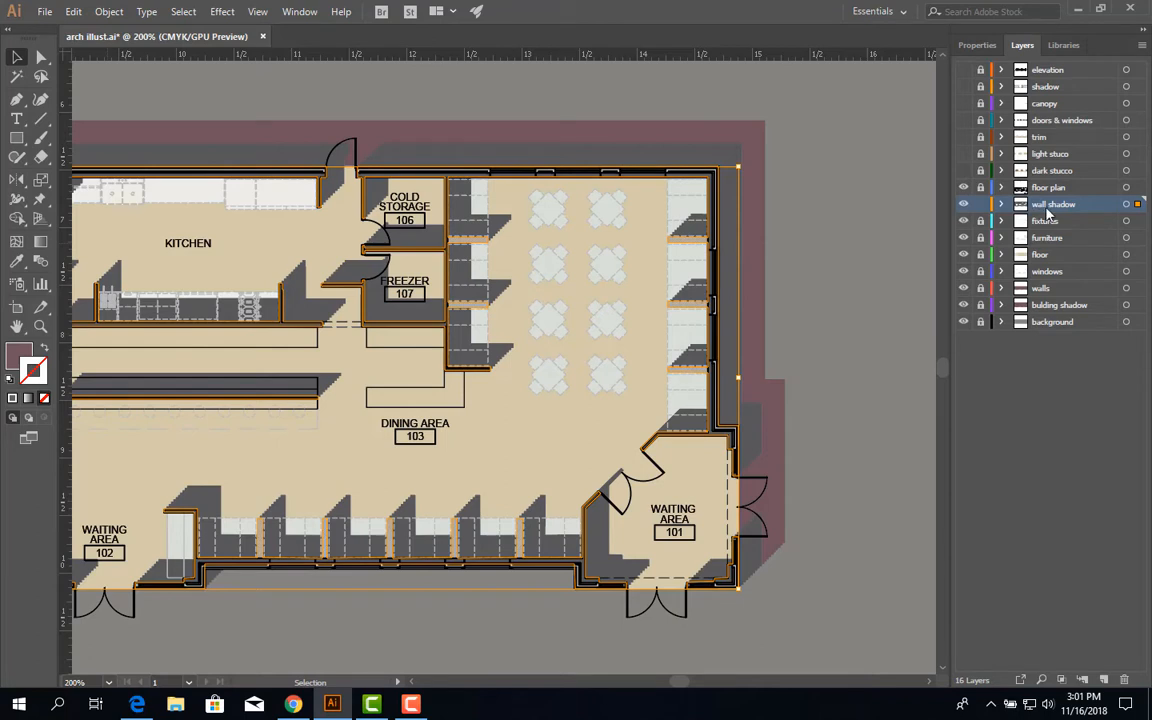
left_click(977, 45)
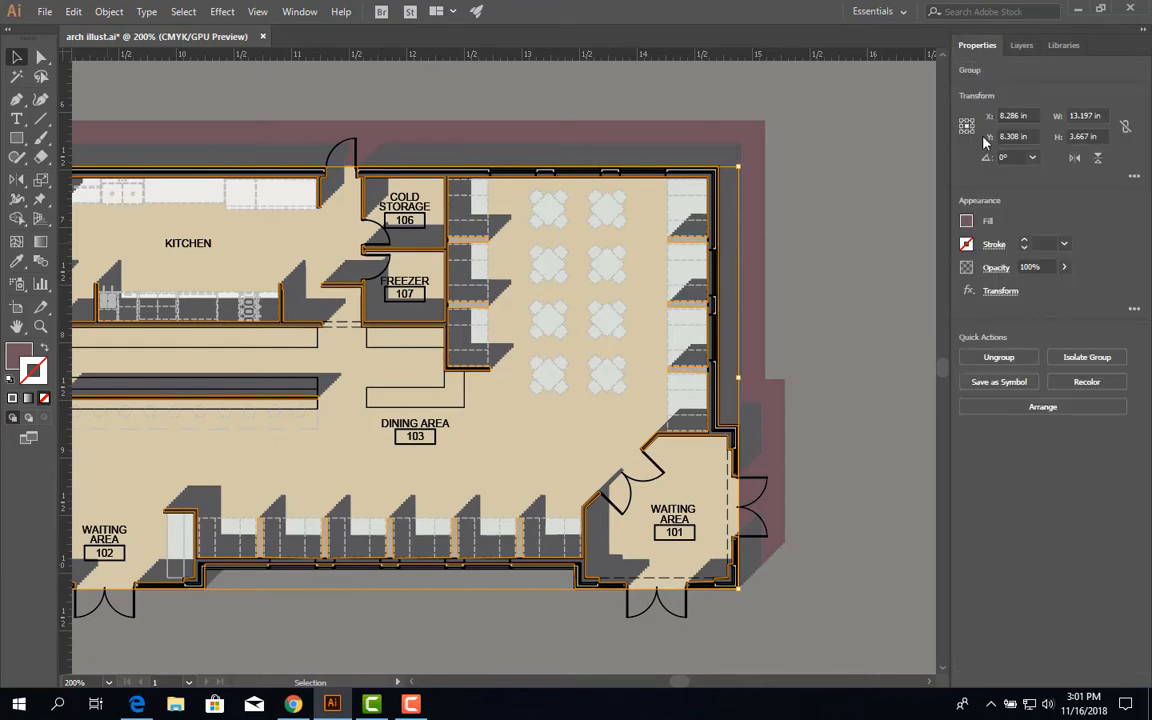
left_click(966, 222)
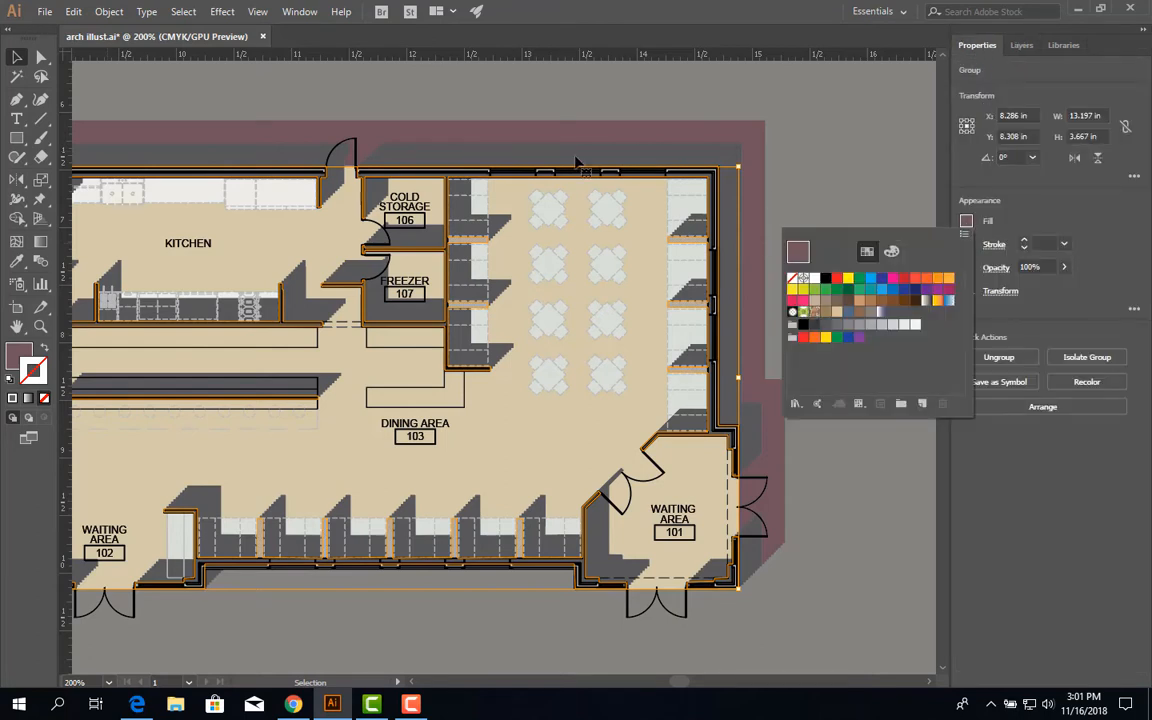
left_click(28, 62)
left_click(827, 129)
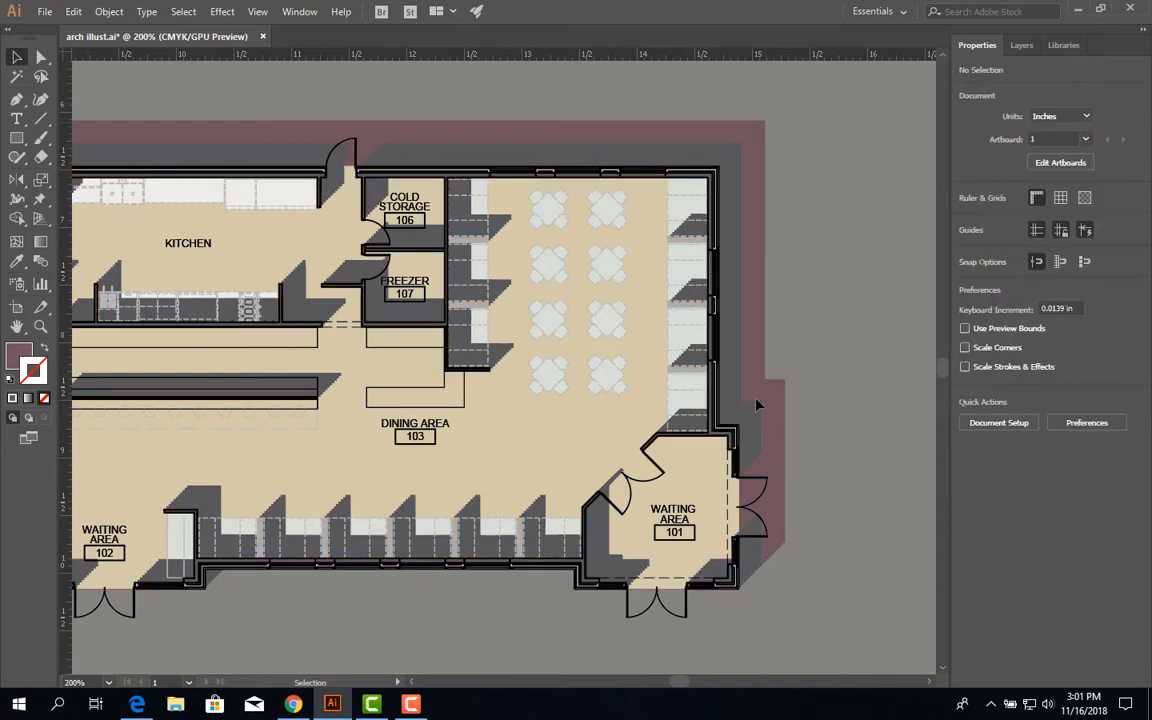
- Unlock the bulding shadow layer and make it the active layer
left_click(1020, 45)
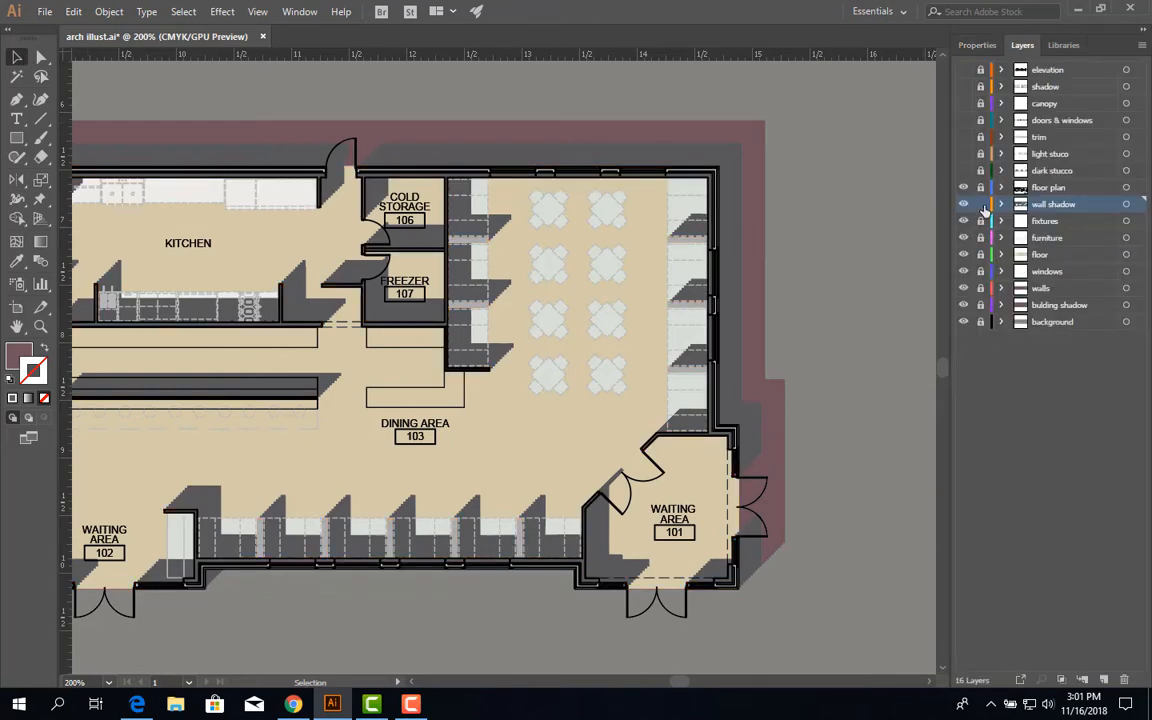
left_click(980, 305)
left_click(1037, 306)
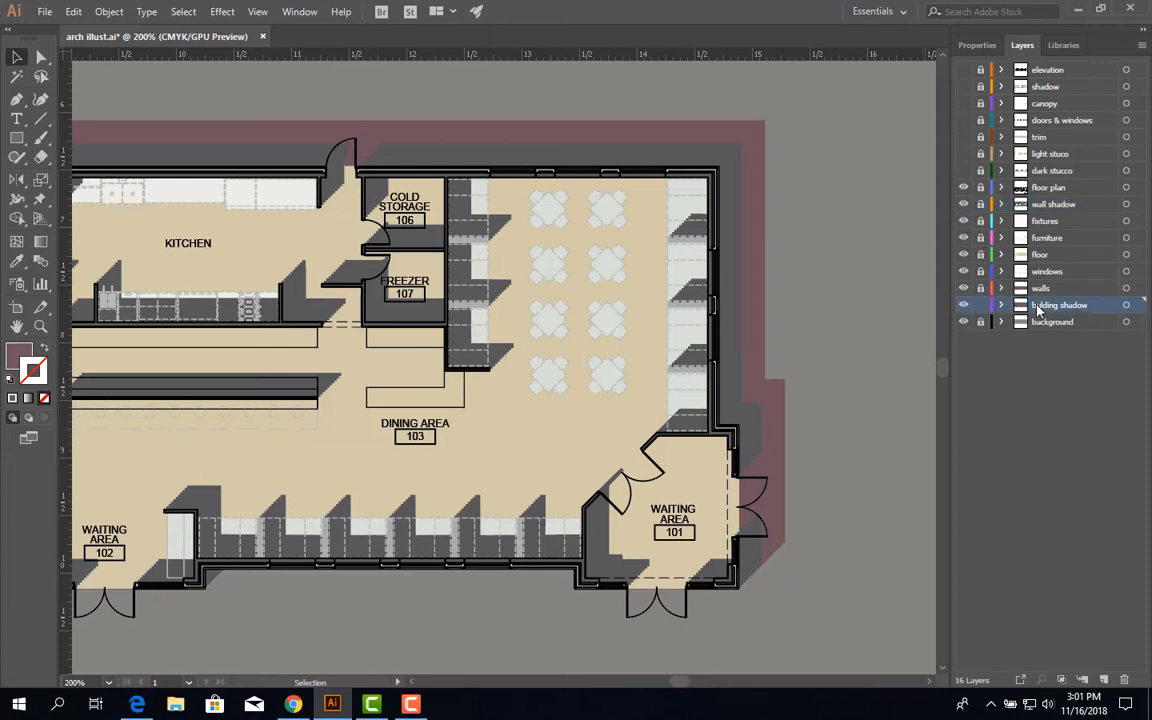
- Select the building outline shadow and change its fill to the same dark gray swatch as the wall shadows
left_click(748, 287)
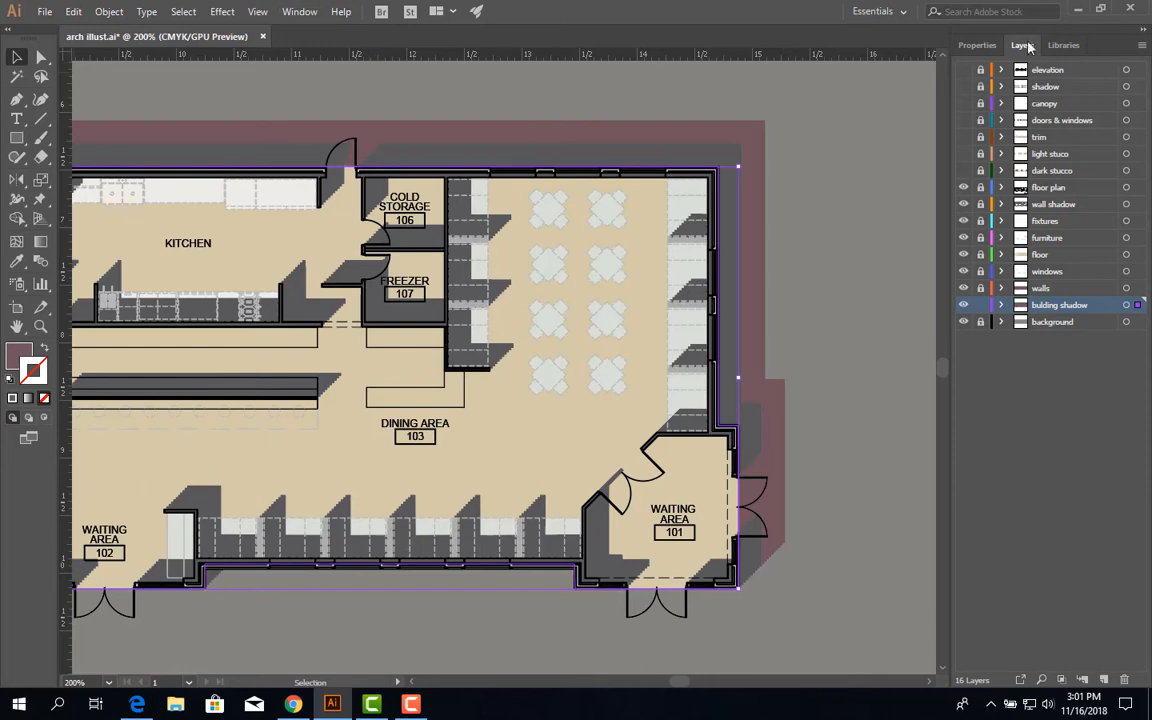
left_click(975, 45)
left_click(966, 220)
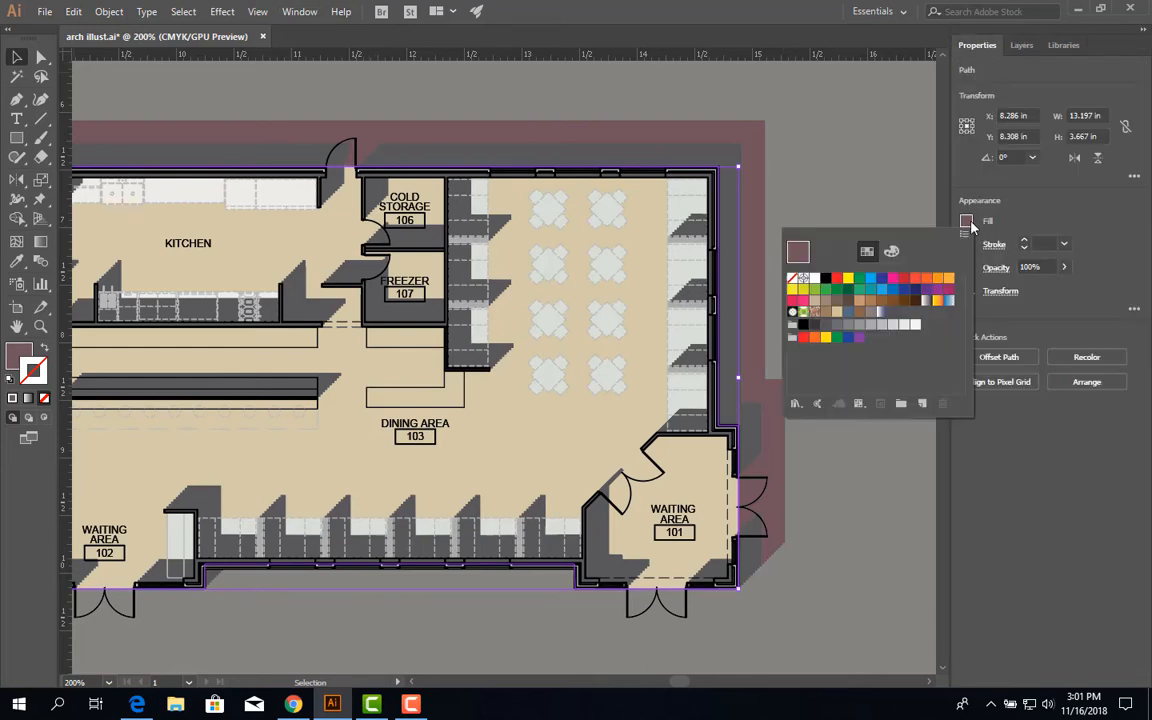
left_click(822, 328)
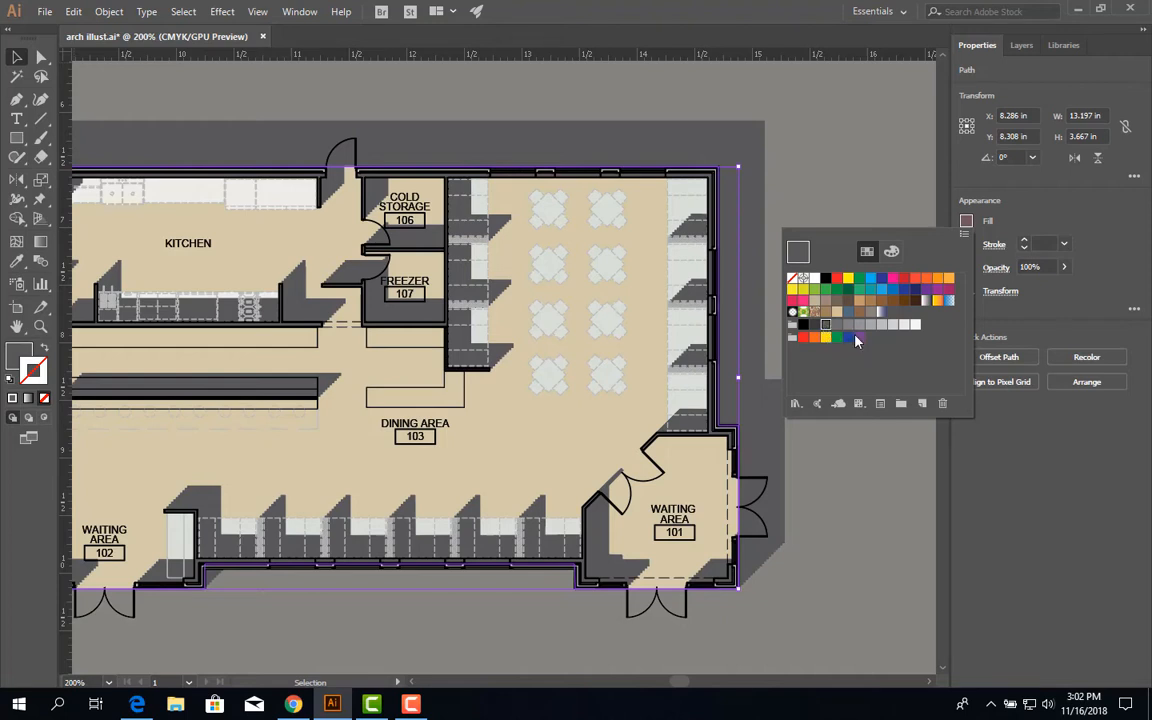
- Change the fill of the selected building outline shadow to the lighter K=70 gray swatch
left_click(847, 176)
scroll(752, 394, "down", 3)
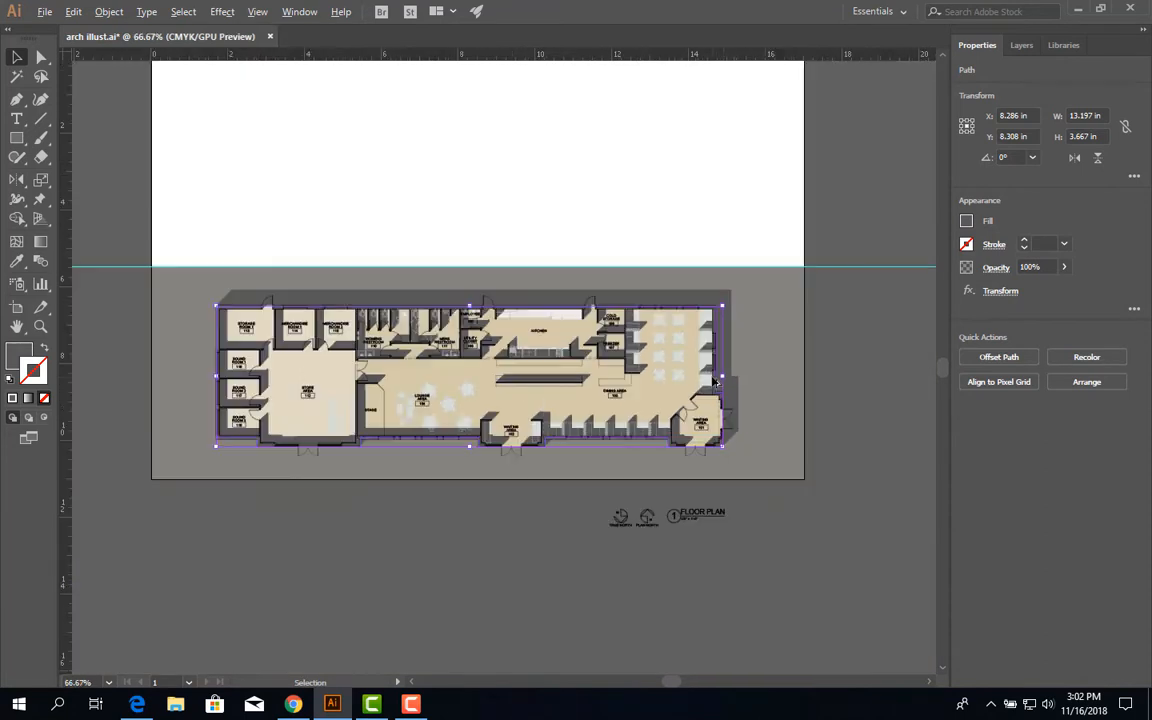
scroll(714, 387, "up", 3)
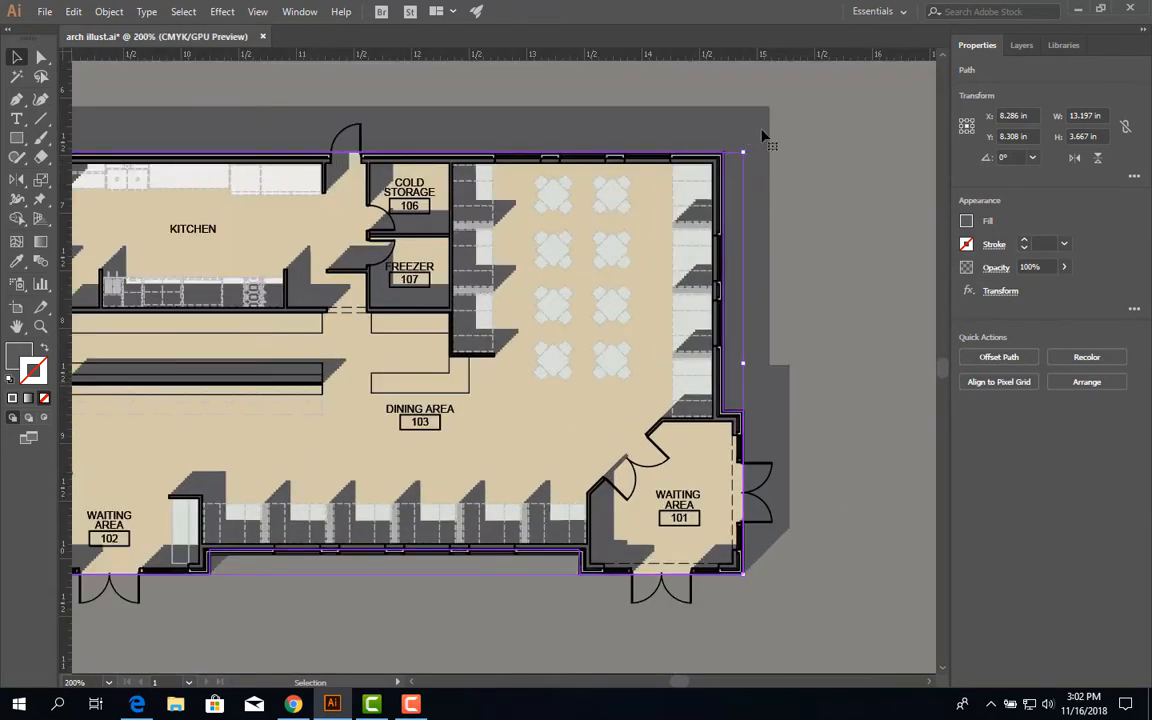
left_click(966, 221)
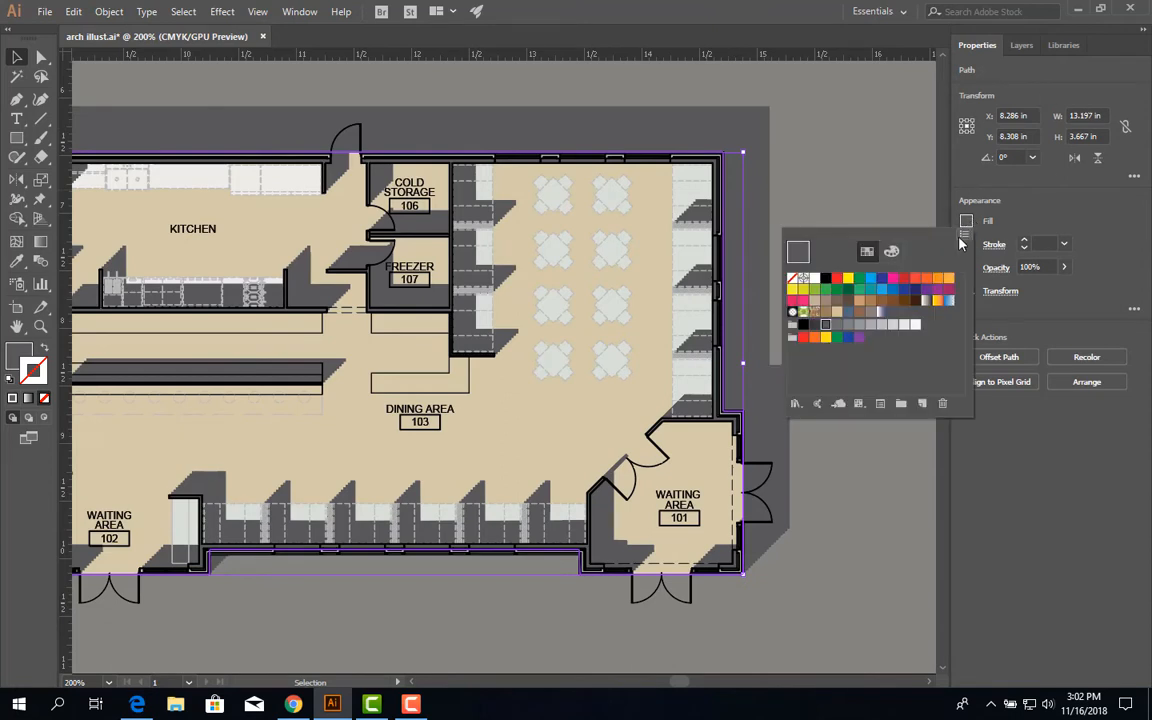
left_click(838, 327)
left_click(846, 159)
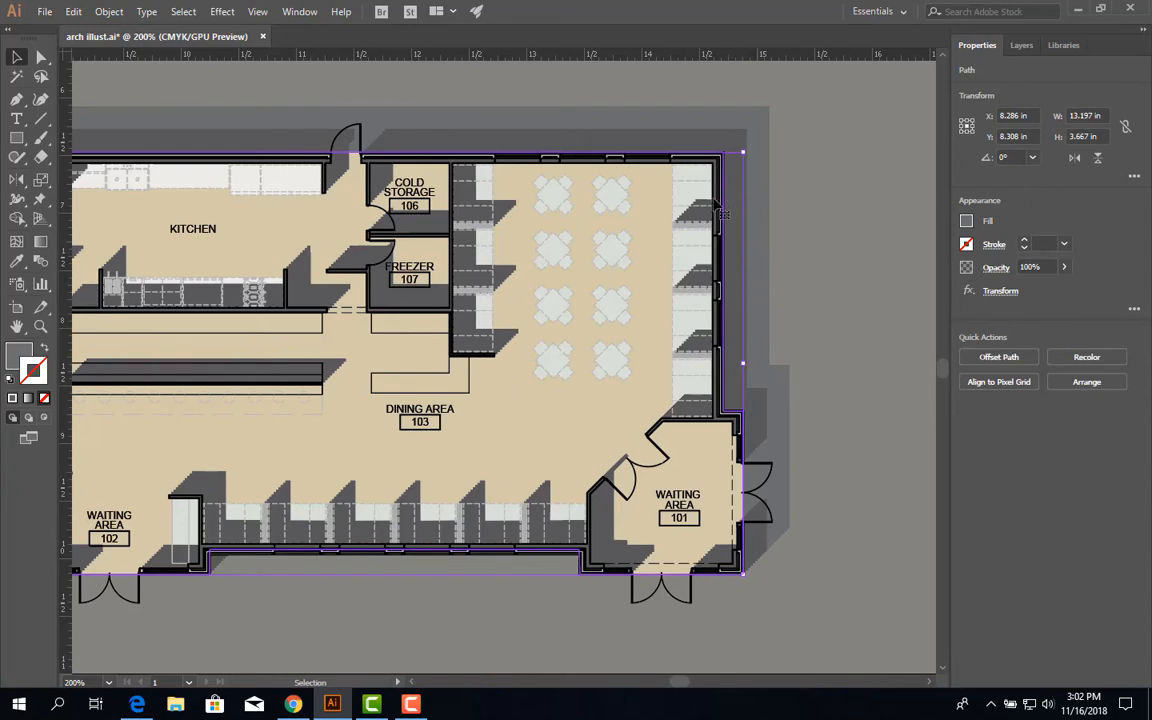
- Lock the bulding shadow layer, then unlock the wall shadow layer and make it the active layer
left_click(1021, 45)
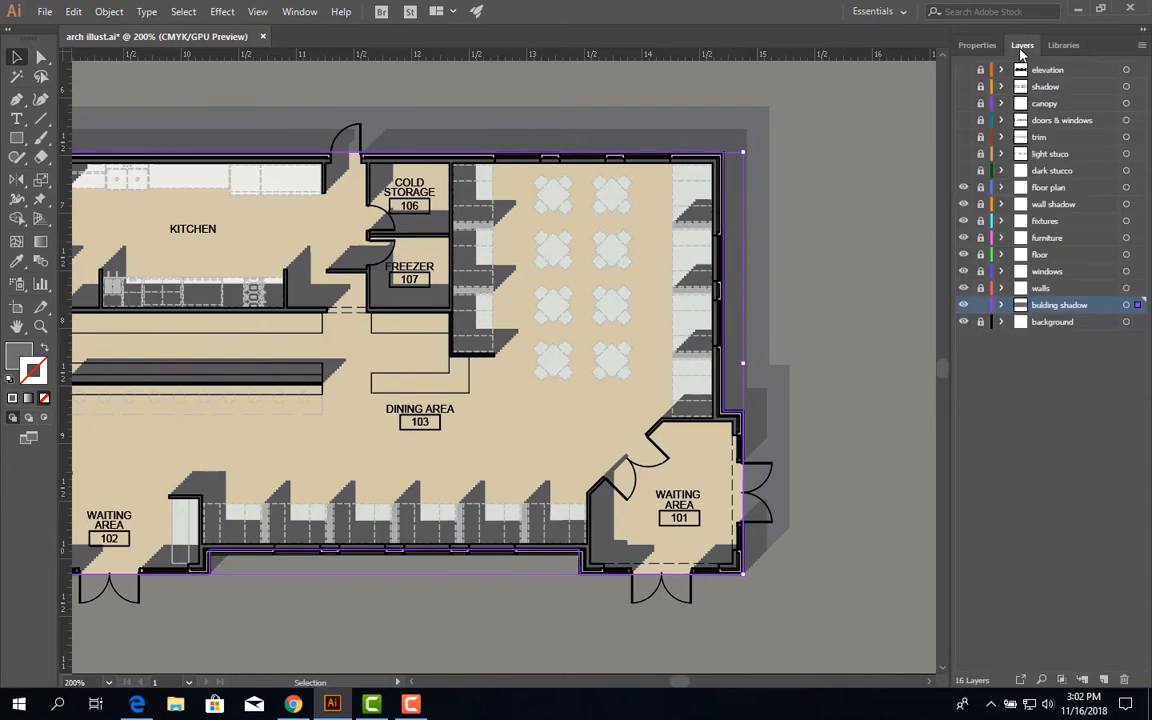
left_click(980, 305)
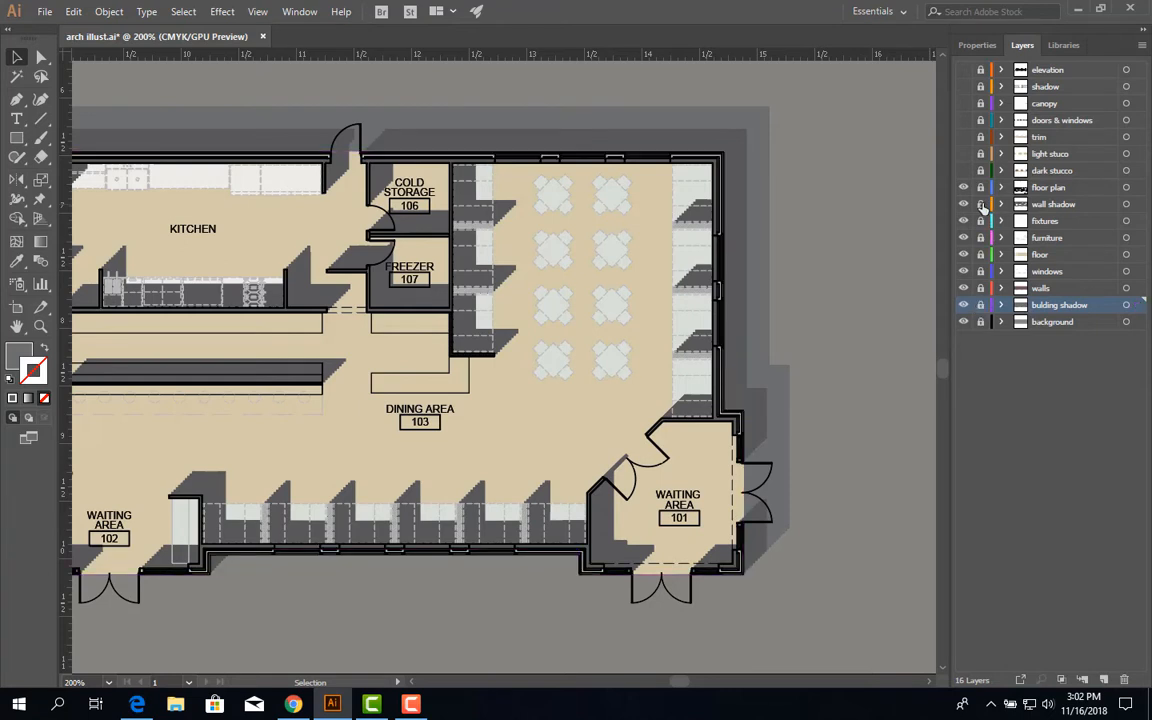
left_click(980, 204)
left_click(1041, 204)
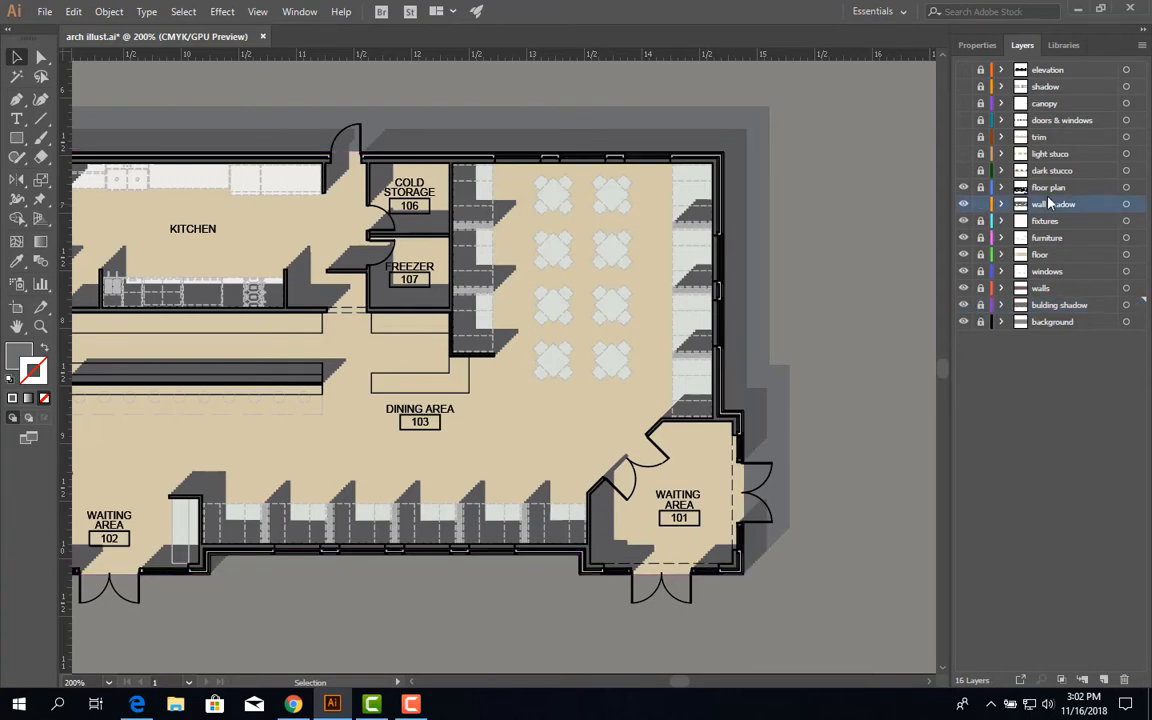
- Select the wall shadow group and set its fill to the K=70 gray swatch
left_click(650, 252)
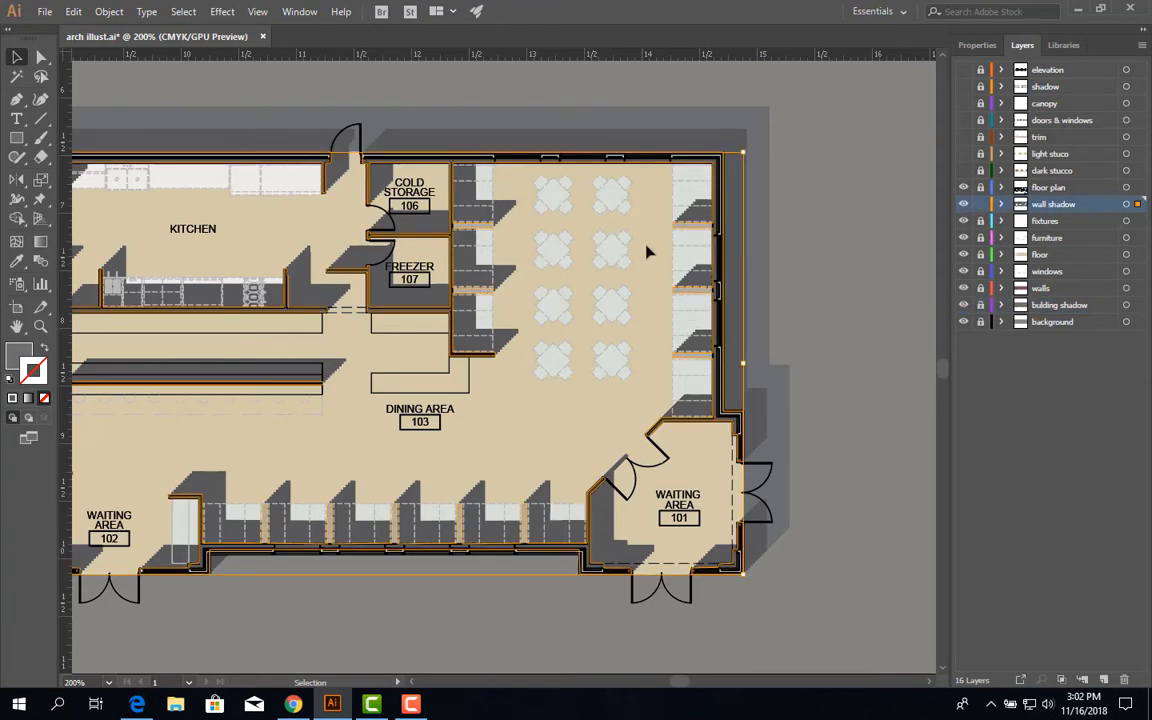
left_click(984, 46)
left_click(966, 221)
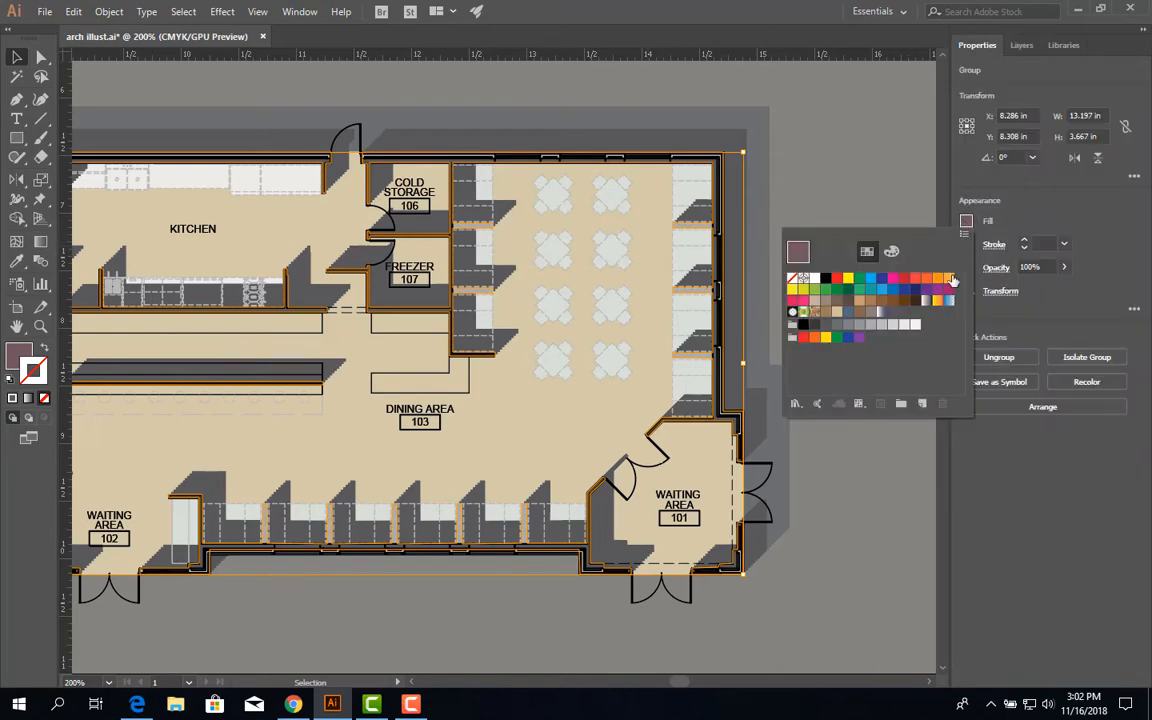
left_click(837, 325)
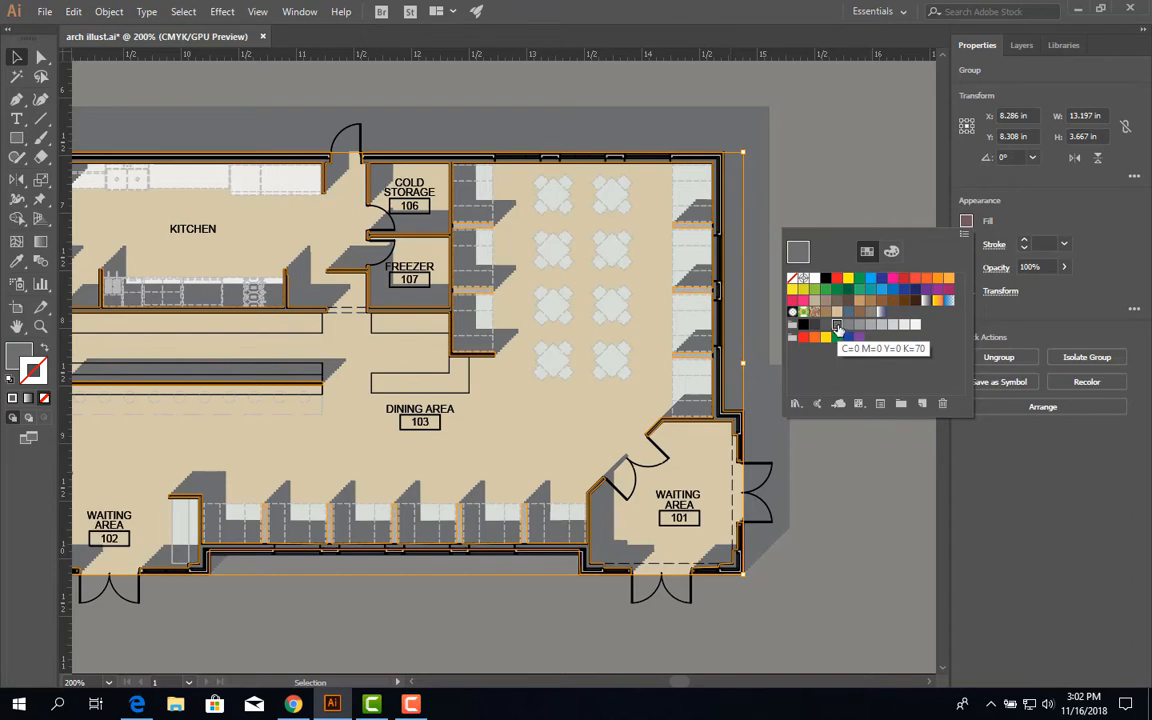
left_click(838, 169)
- Deselect the wall shadows and examine how the interior and exterior shadows match across the floor plan
scroll(823, 242, "down", 2)
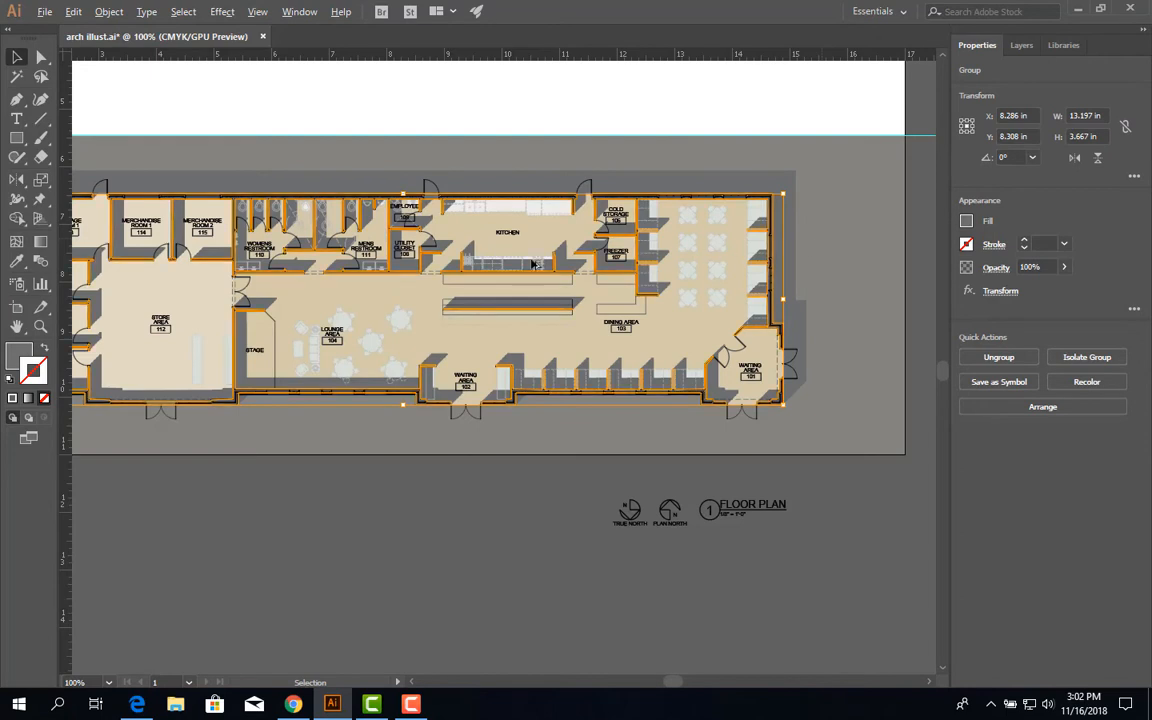
left_click(580, 98)
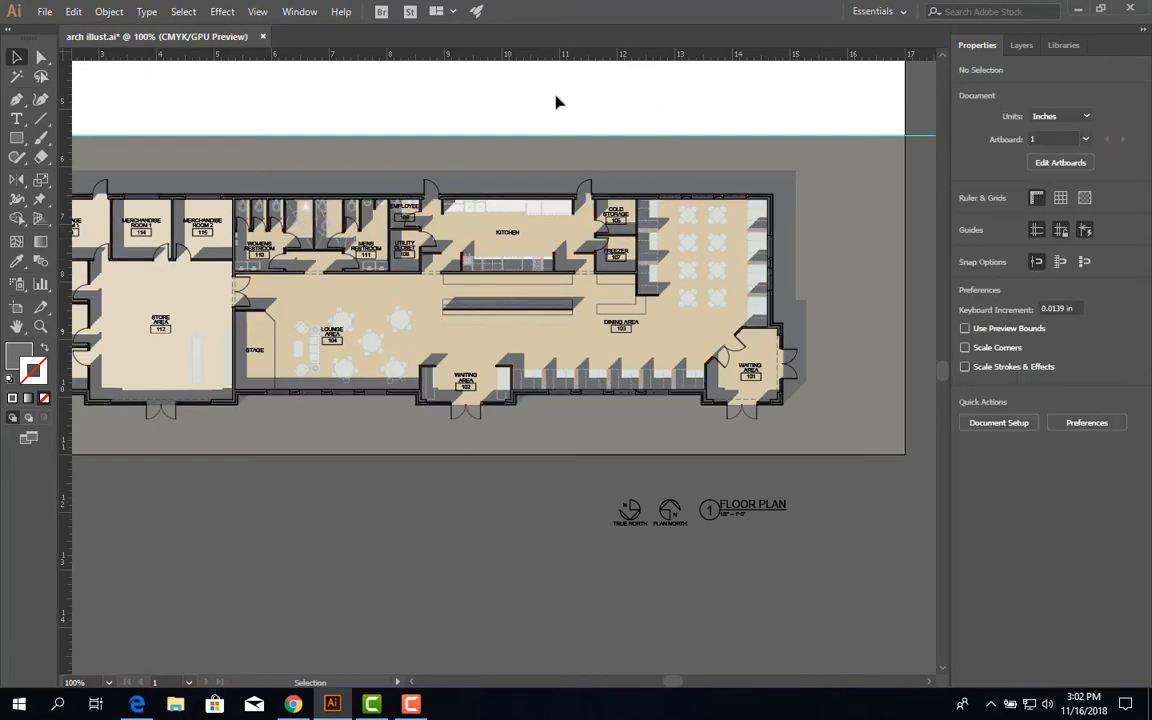
scroll(600, 210, "down", 2)
scroll(468, 260, "up", 3)
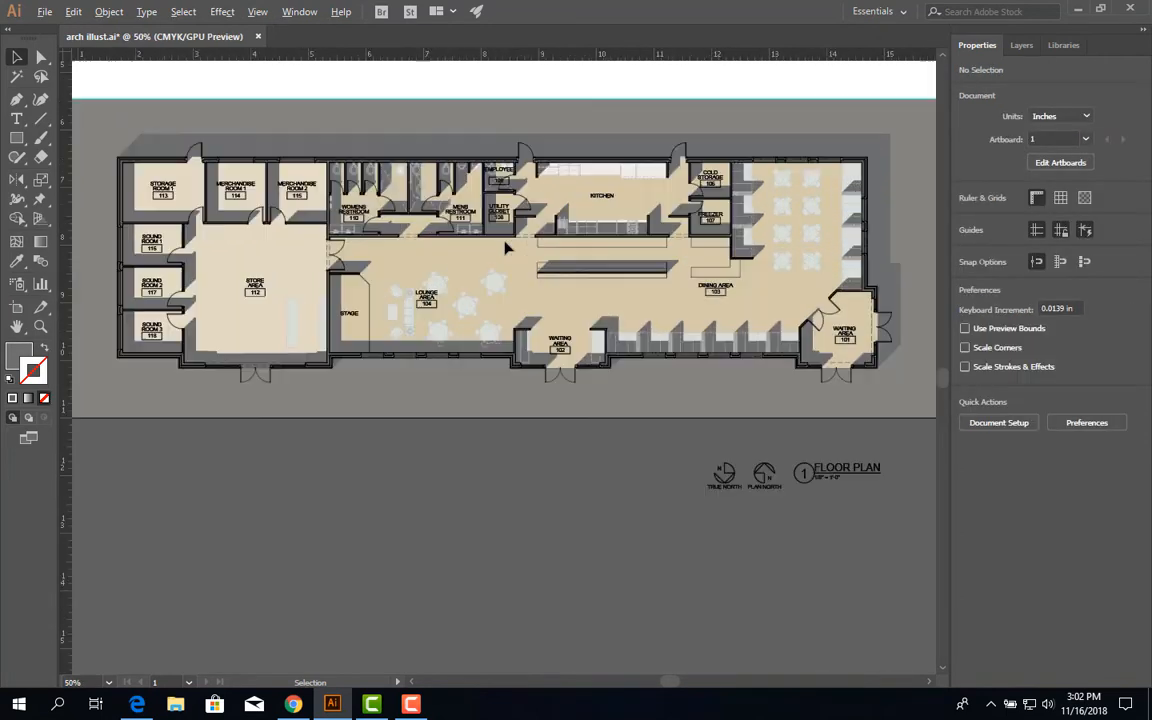
scroll(450, 257, "down", 1)
left_click_drag(420, 258, 466, 317)
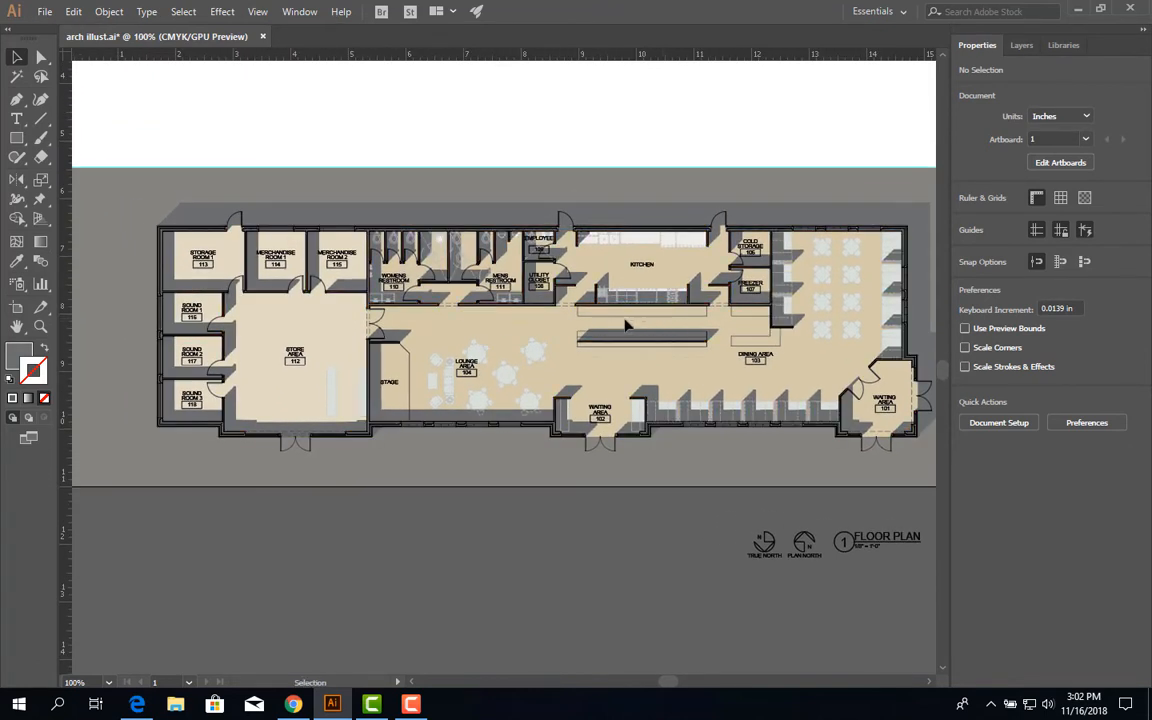
scroll(856, 303, "up", 1)
left_click_drag(856, 291, 522, 303)
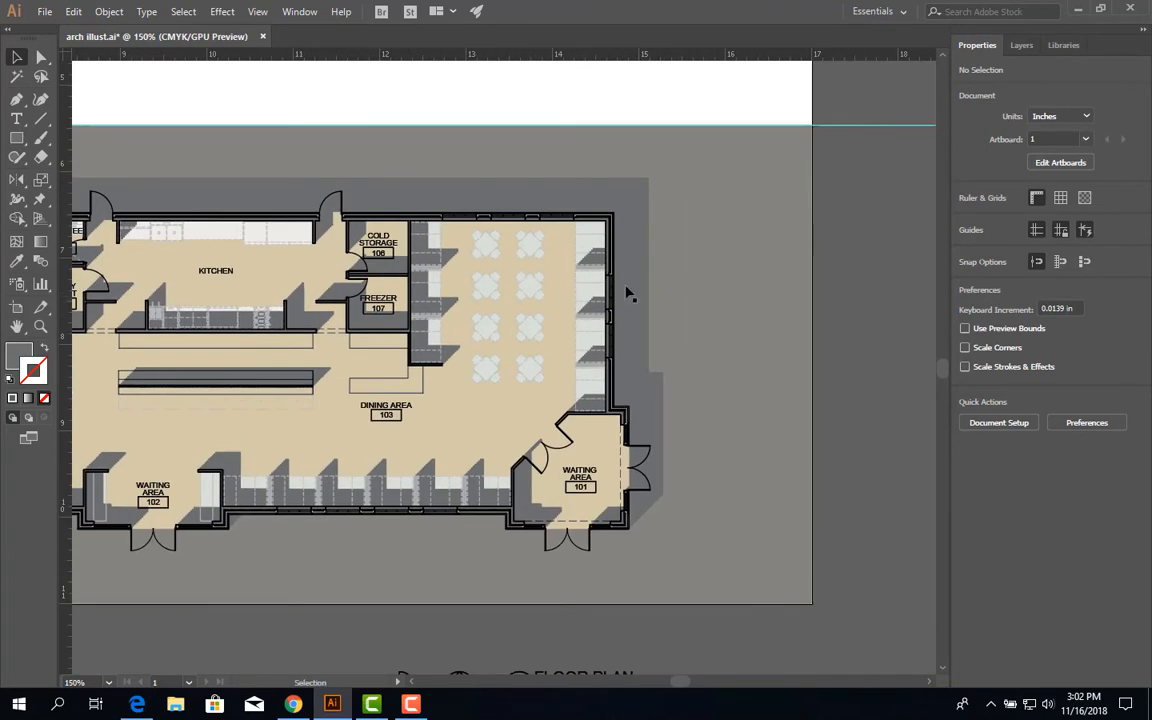
scroll(636, 285, "up", 1)
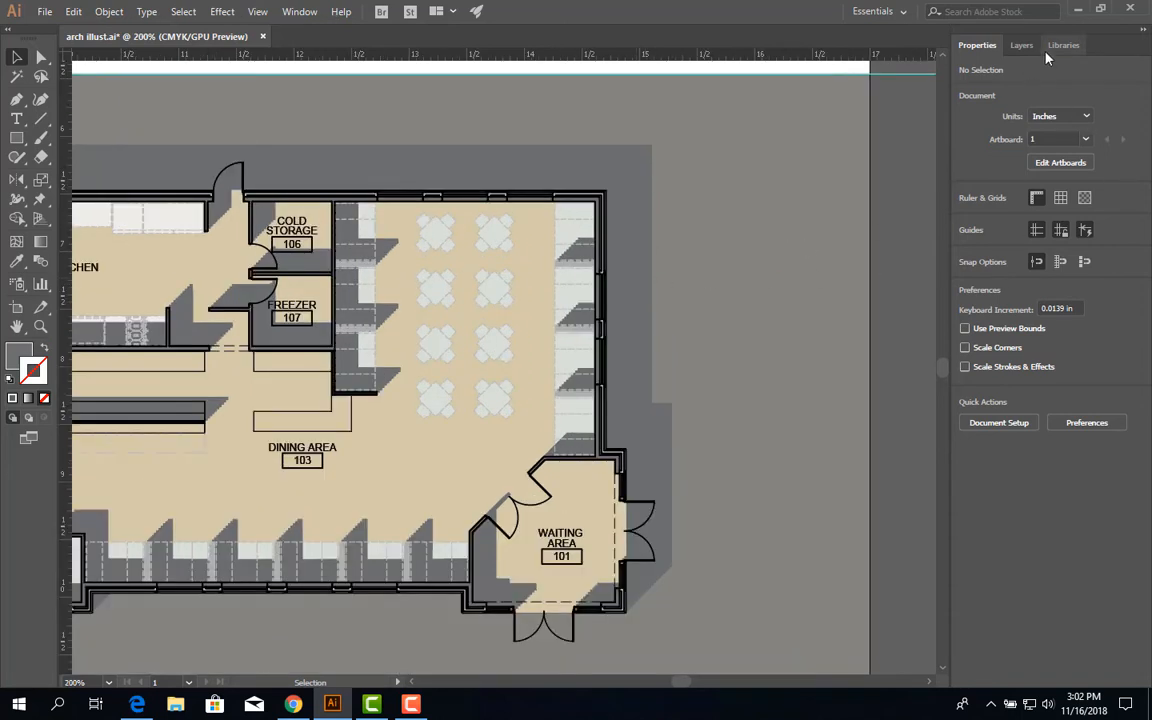
- Unlock the bulding shadow layer, try a K=60 gray fill on the building shadow and set it back to K=70
left_click(1016, 45)
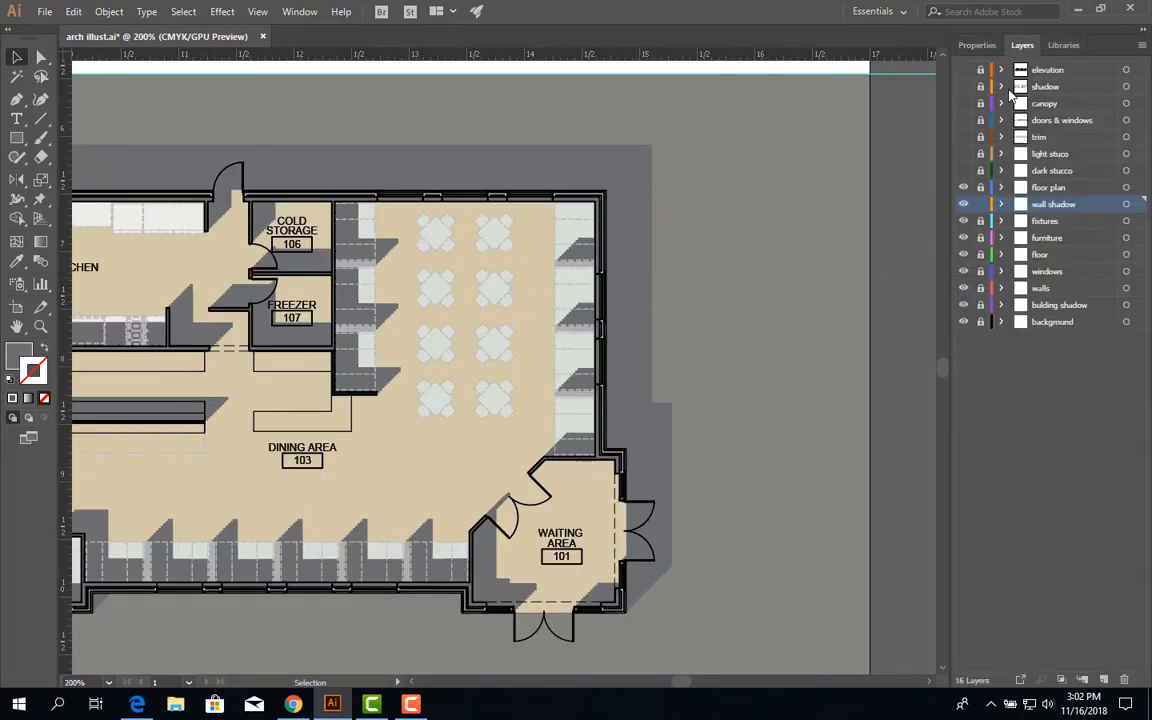
left_click(981, 305)
left_click(621, 258)
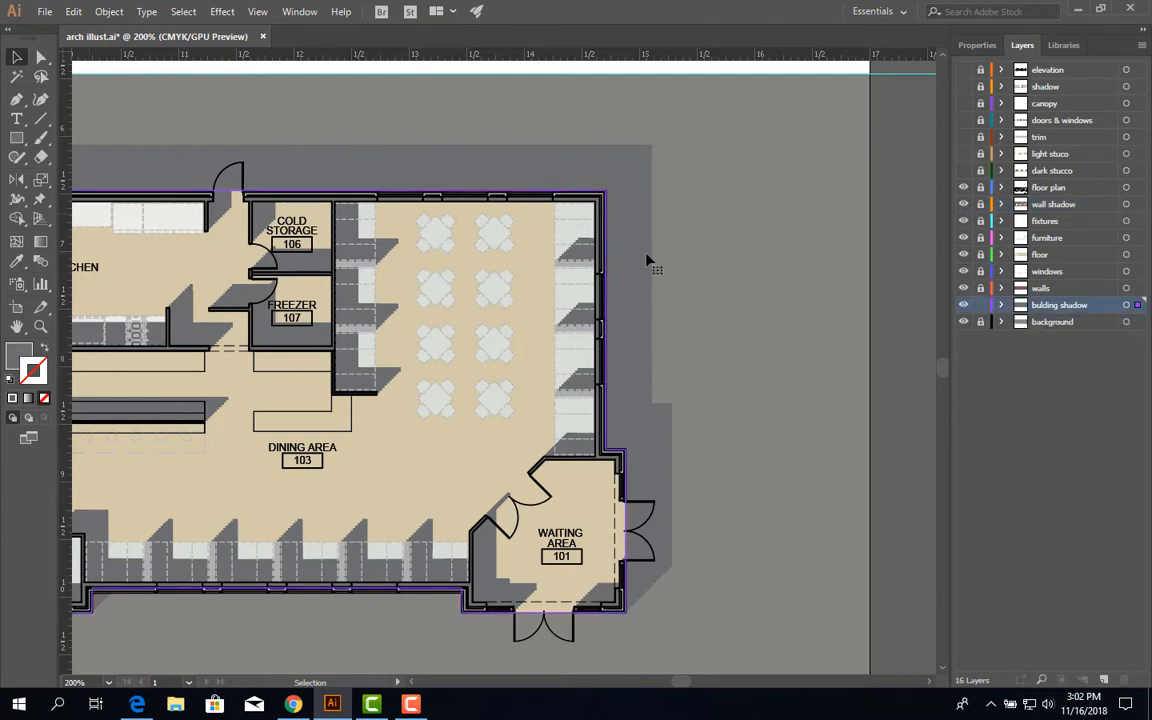
left_click(977, 45)
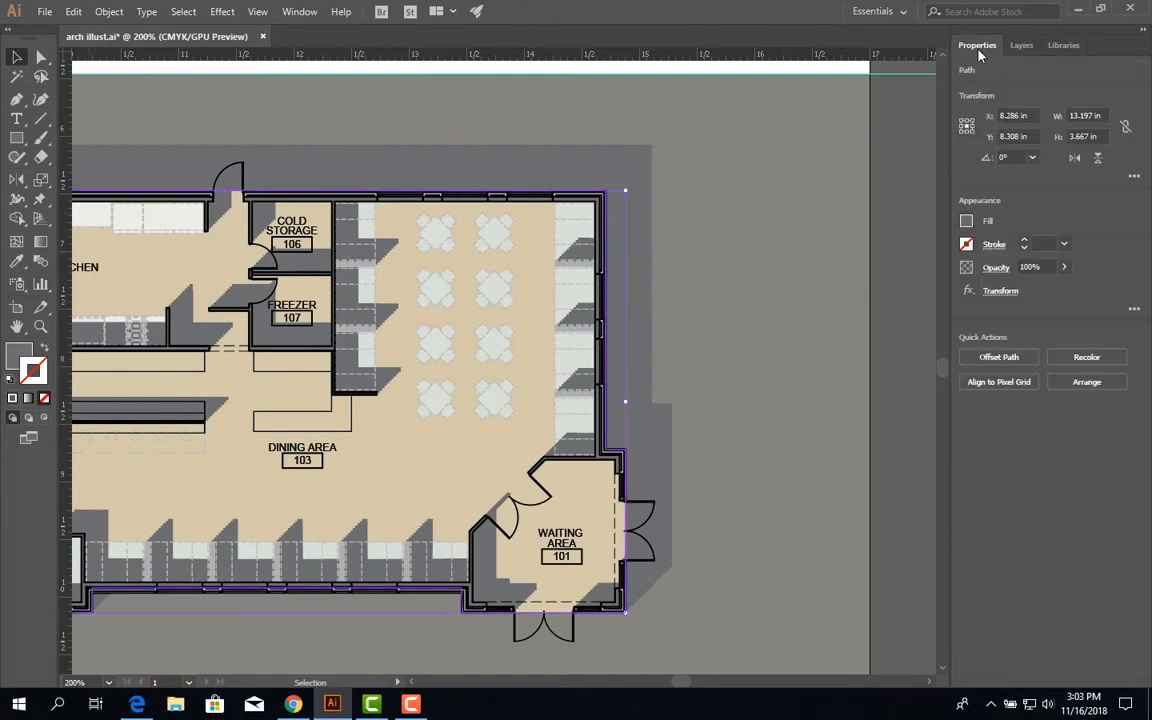
left_click(967, 222)
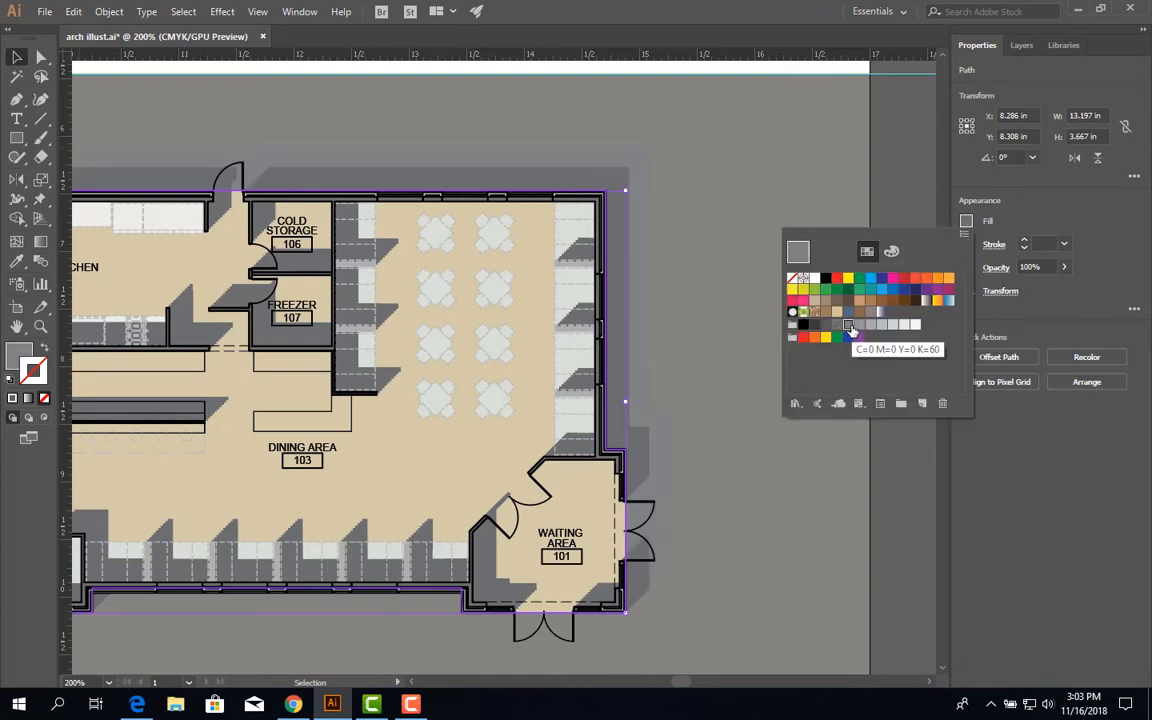
left_click(837, 324)
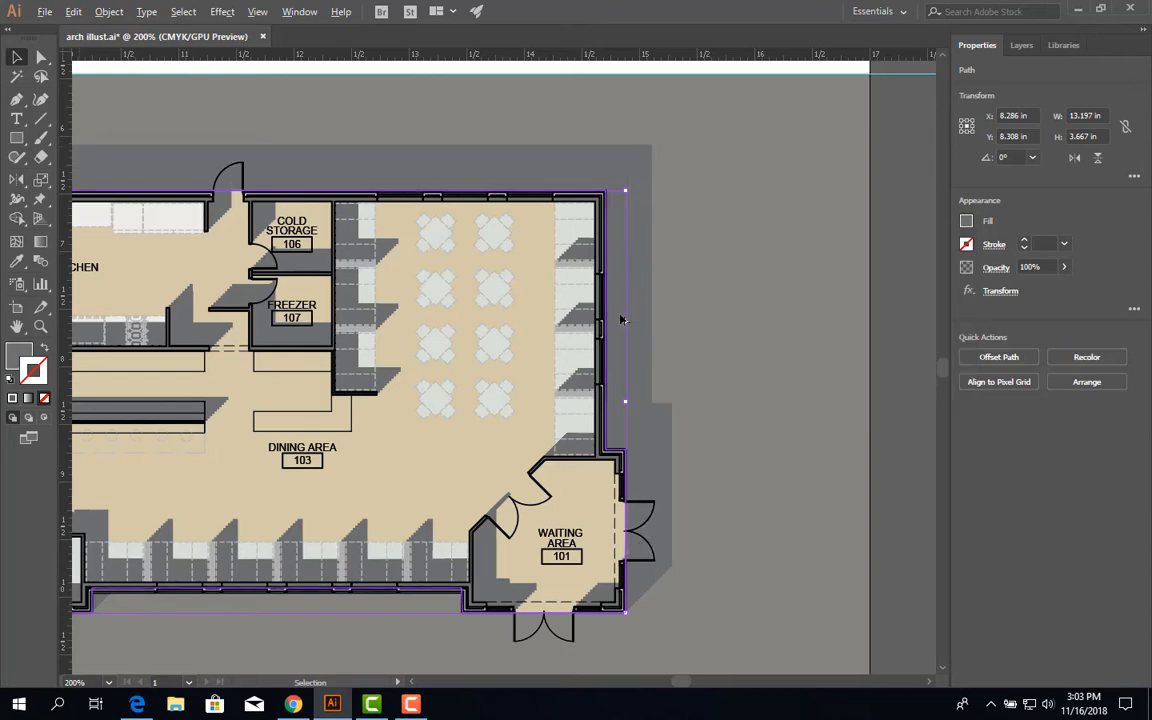
- Examine the shadow tone across the whole plan and around the lounge, kitchen and dining areas
scroll(622, 321, "down", 2)
scroll(624, 325, "down", 1)
scroll(653, 337, "up", 1)
key("space")
left_click_drag(482, 332, 801, 356)
scroll(634, 344, "down", 1)
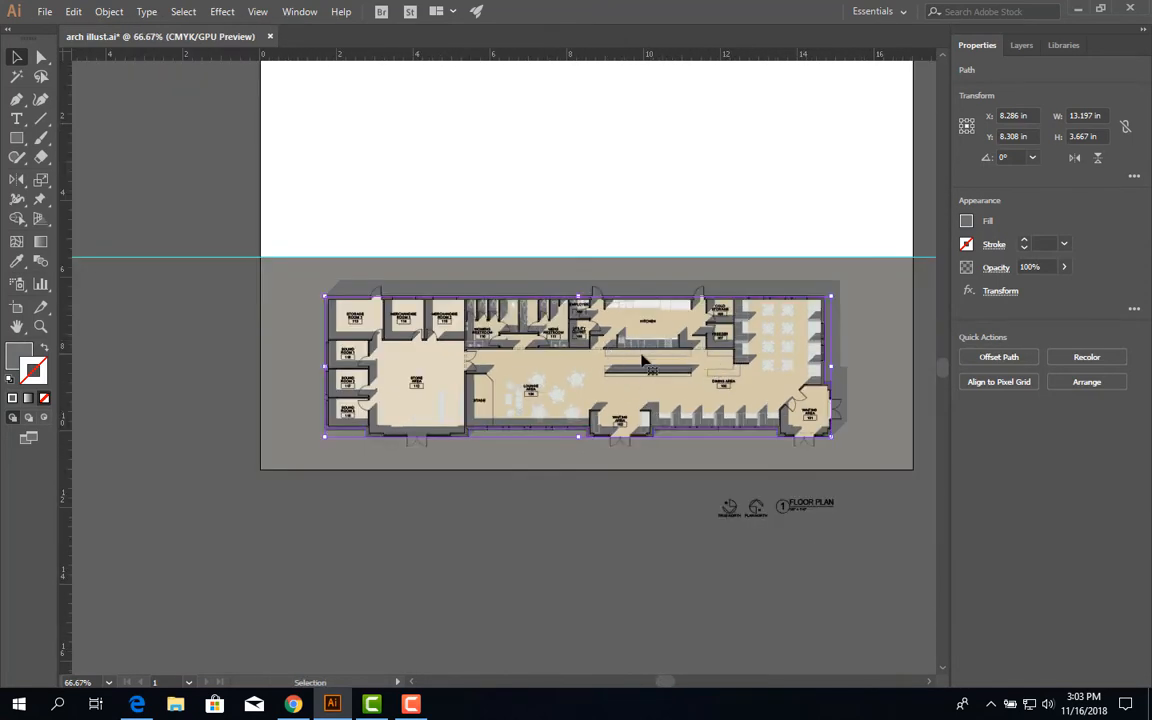
scroll(643, 358, "up", 1)
scroll(643, 358, "up", 2)
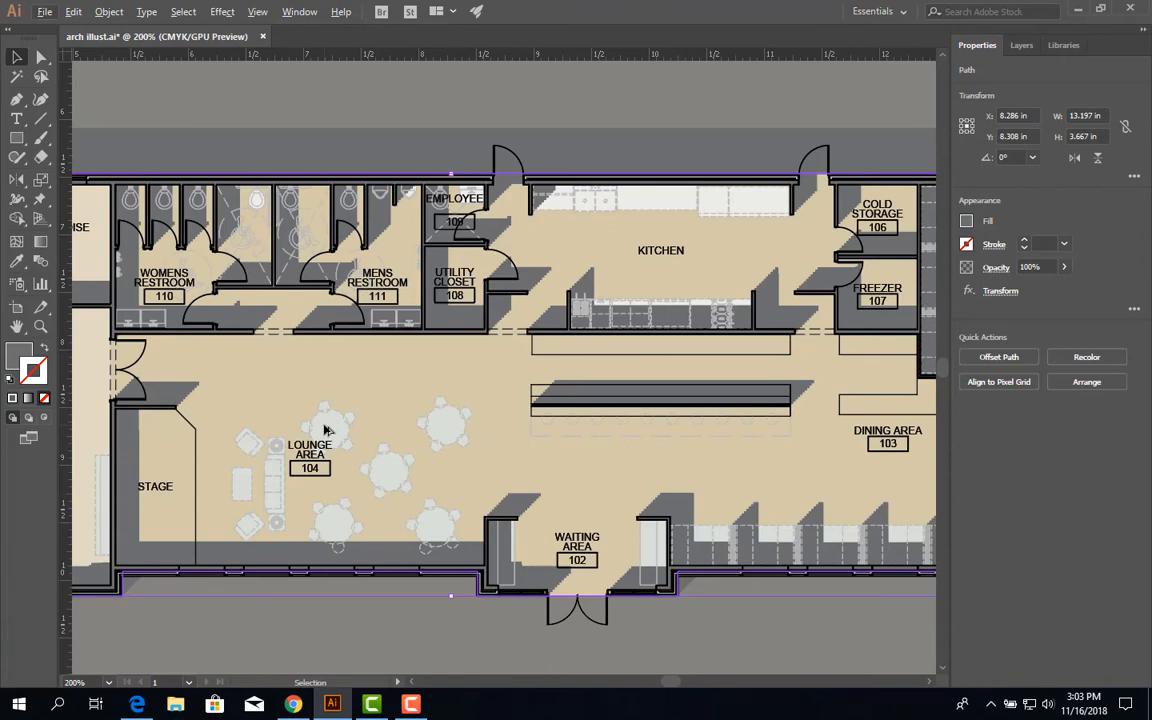
scroll(326, 430, "down", 1)
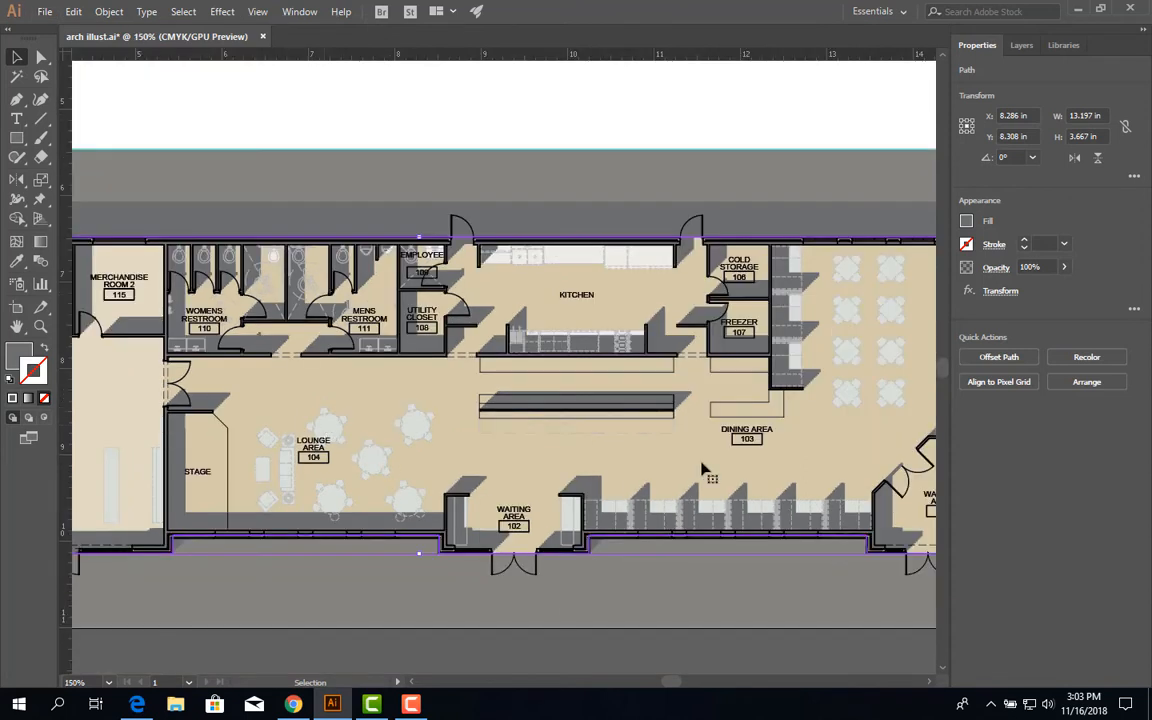
scroll(548, 413, "down", 1)
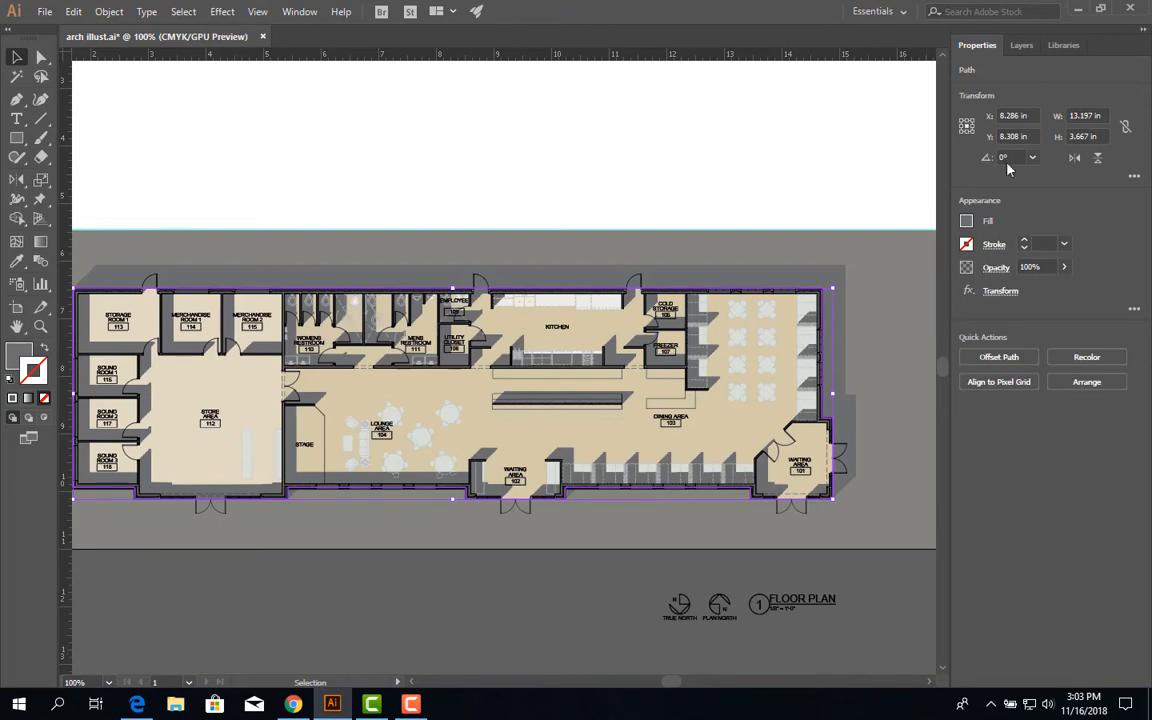
- Hide and reshow the wall shadow layer to compare the plan, lock both shadow layers and clear the selection
left_click(1021, 45)
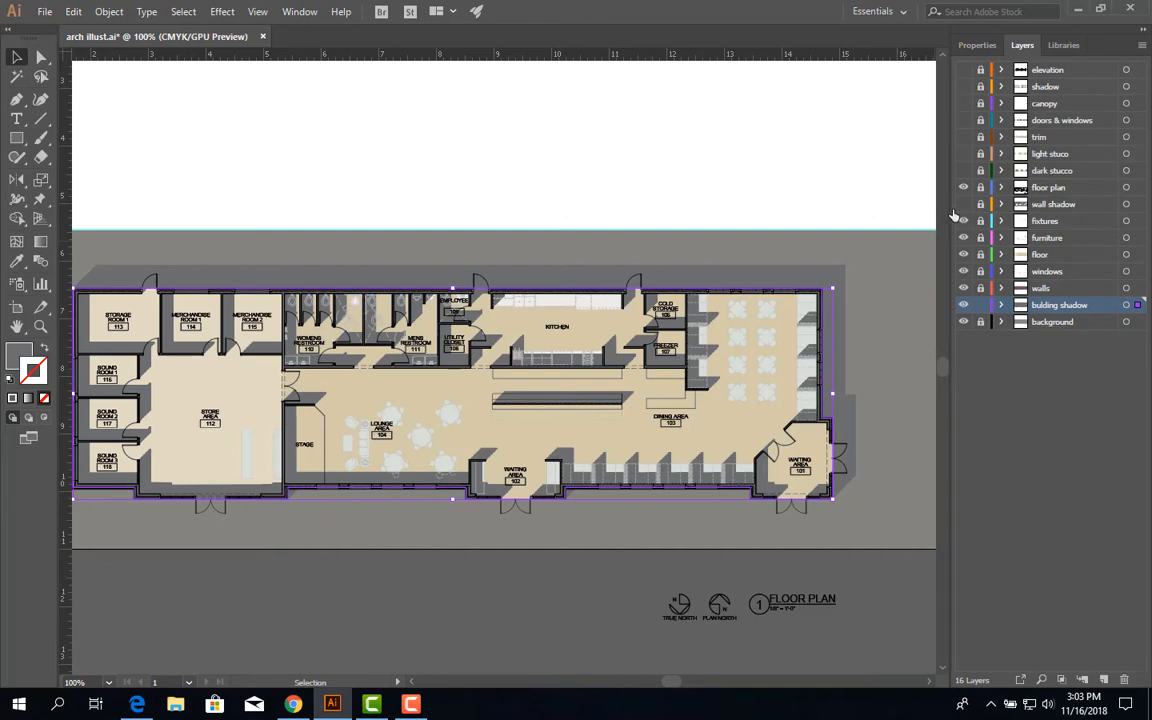
left_click(958, 210)
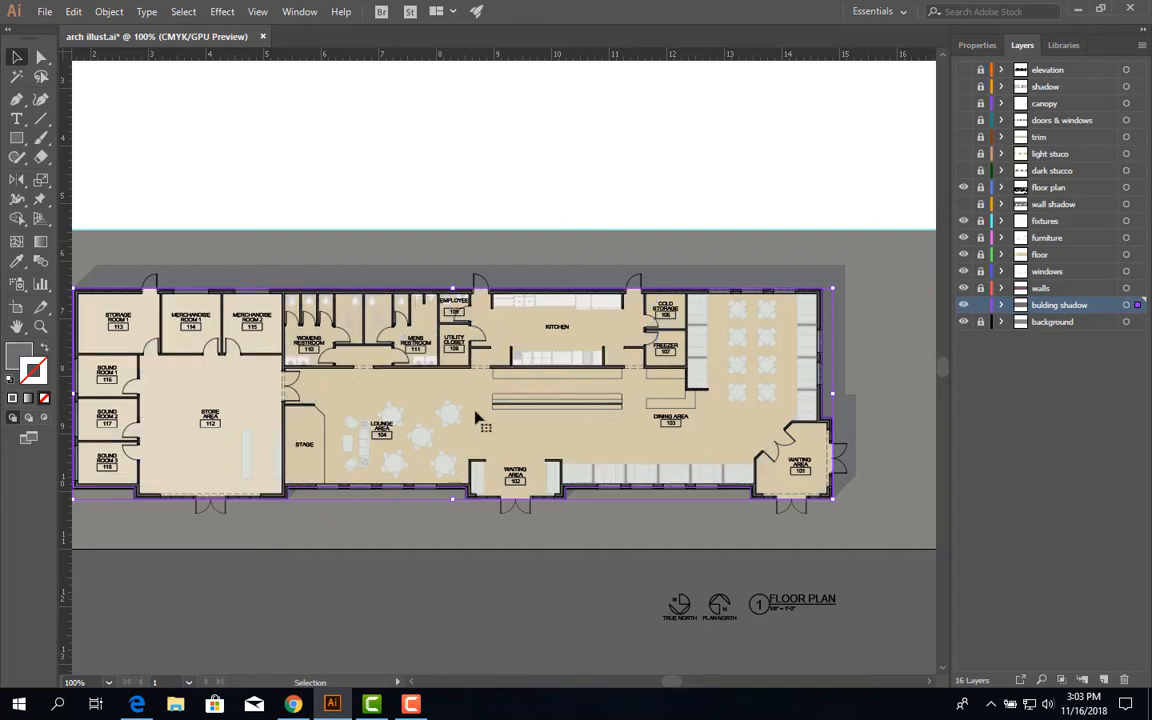
left_click(963, 205)
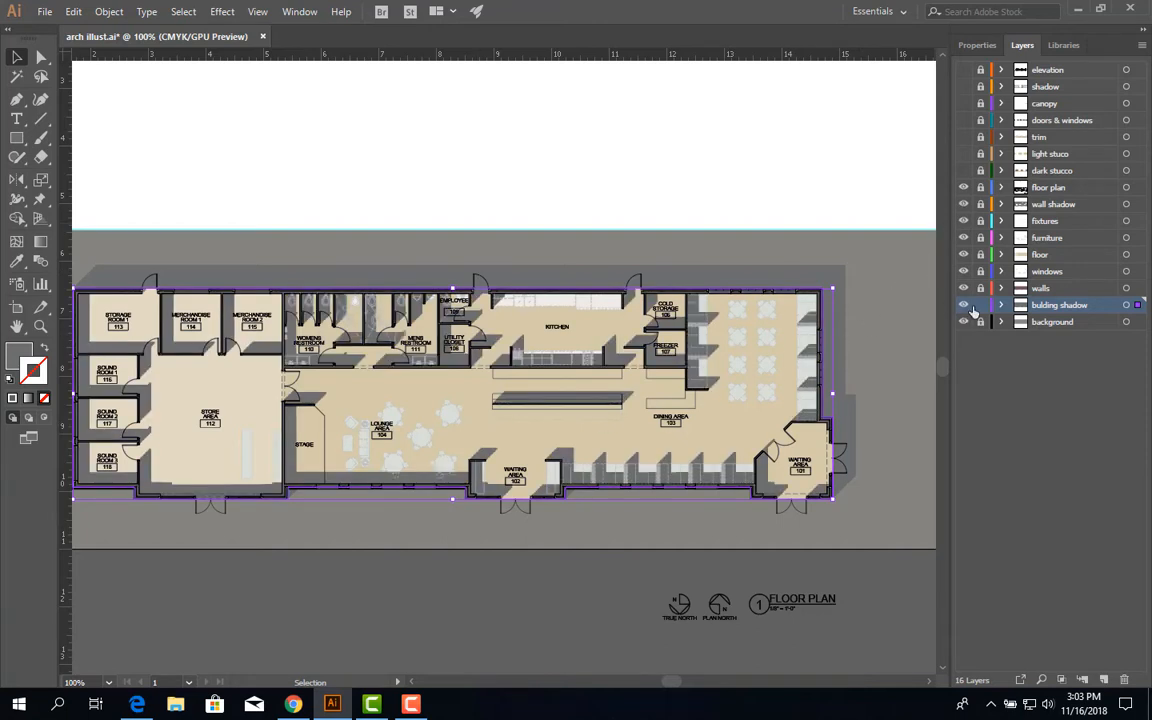
left_click(878, 278)
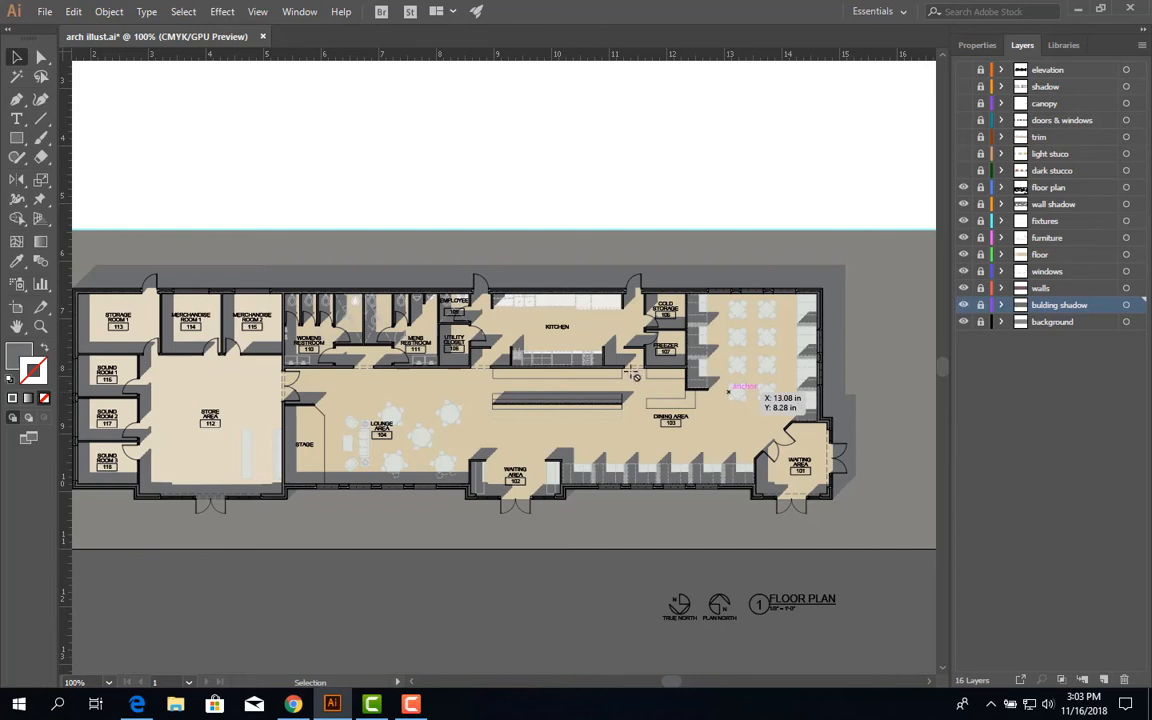
- Examine the wall shadows over the restroom fixtures up close and the finished floor plan as a whole
scroll(636, 375, "down", 1)
scroll(640, 390, "up", 2)
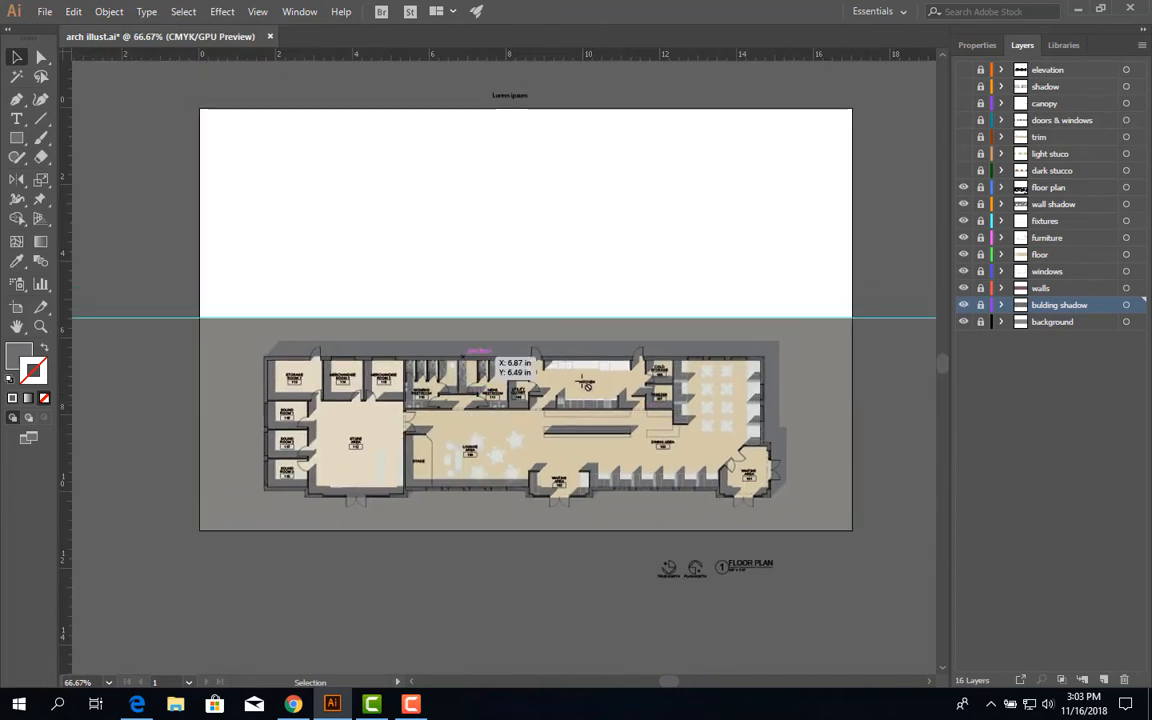
scroll(640, 393, "up", 1)
scroll(510, 400, "up", 1)
left_click_drag(512, 404, 514, 410)
scroll(478, 376, "up", 6)
scroll(478, 376, "down", 1)
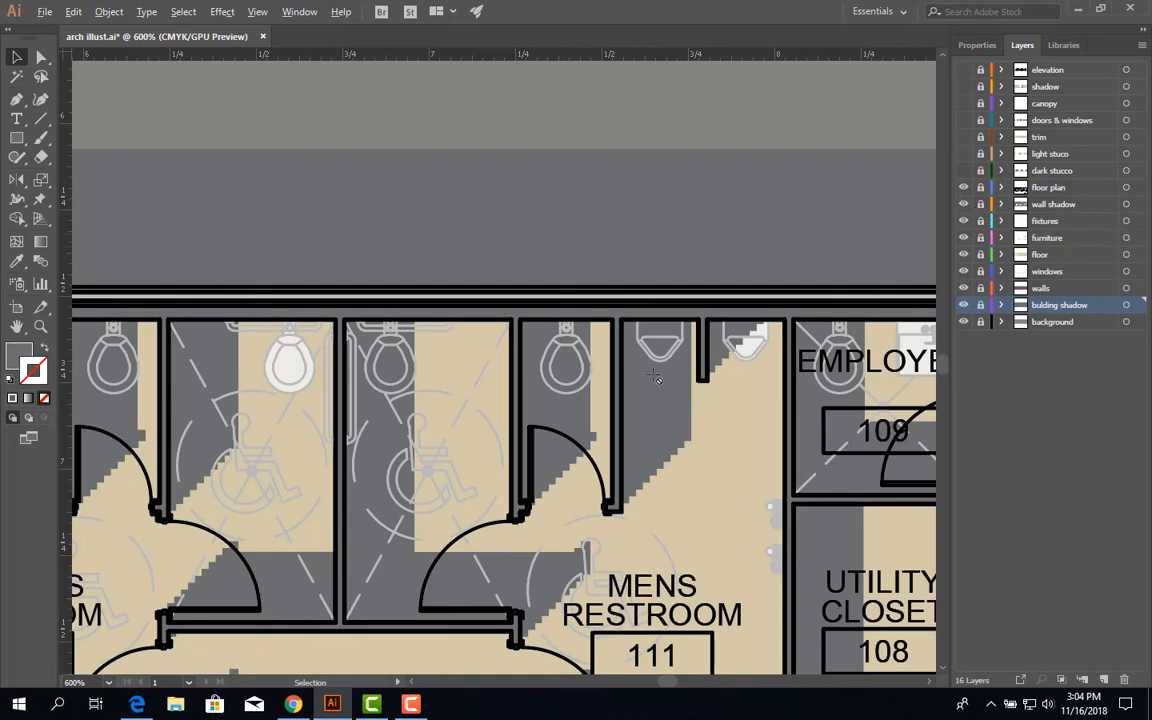
scroll(654, 376, "down", 1)
scroll(587, 361, "down", 1)
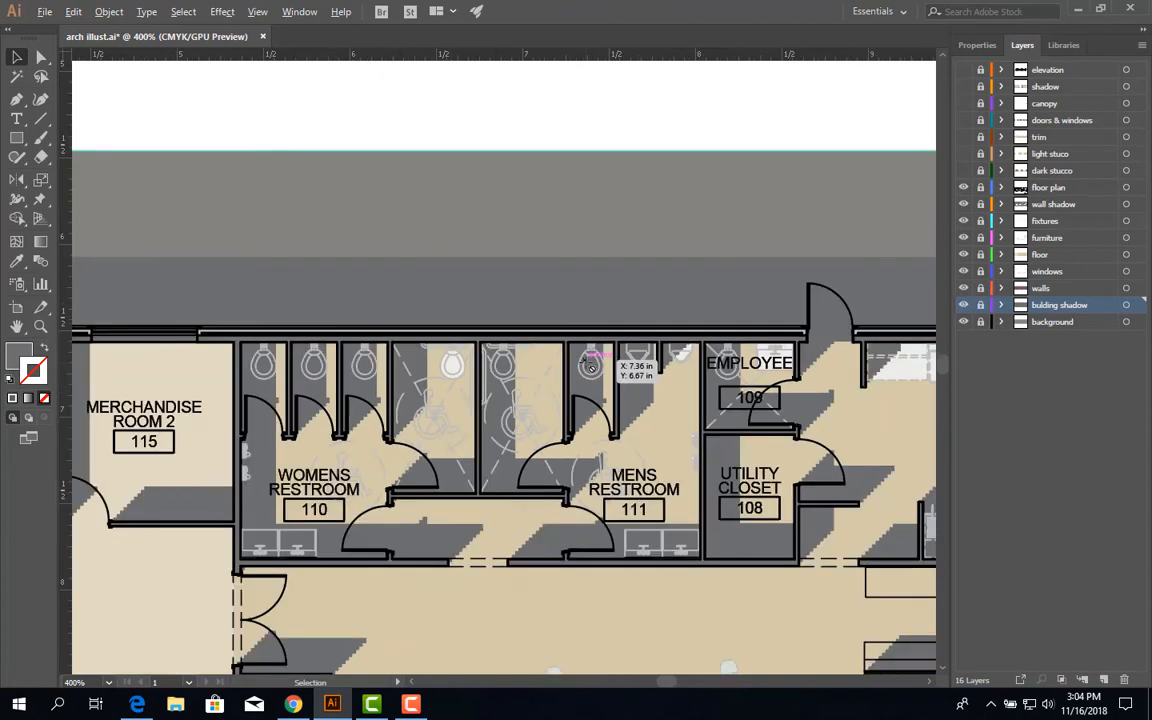
scroll(590, 366, "down", 3)
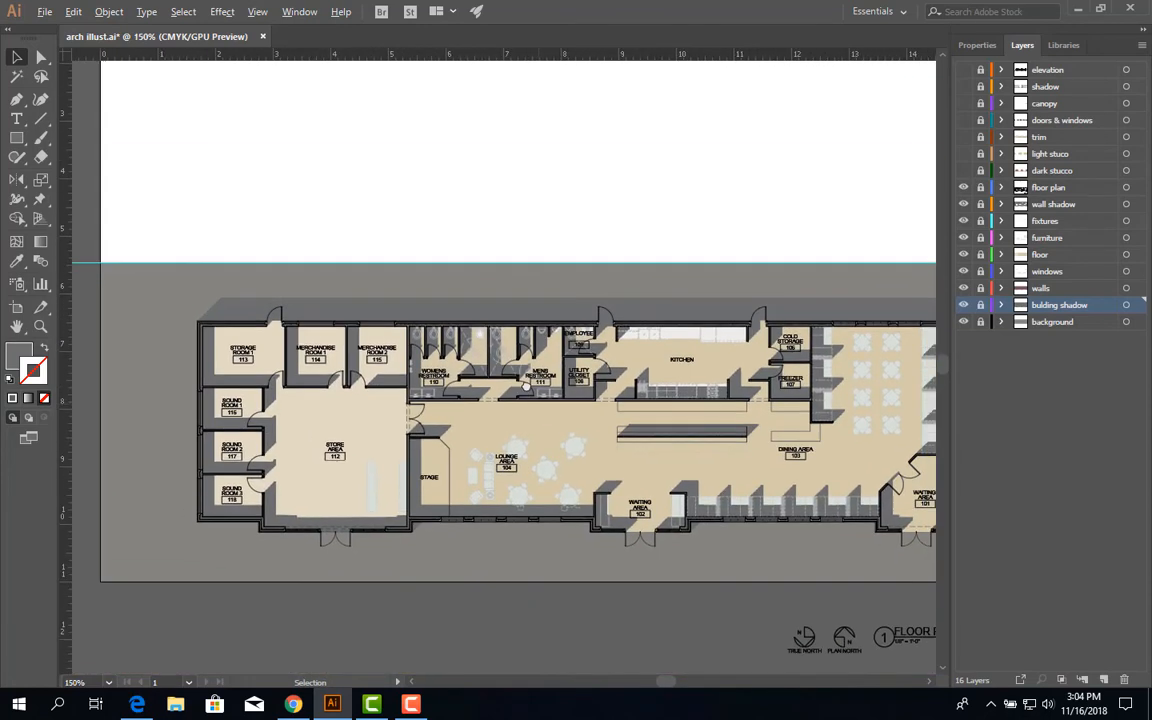
left_click_drag(531, 397, 488, 333)
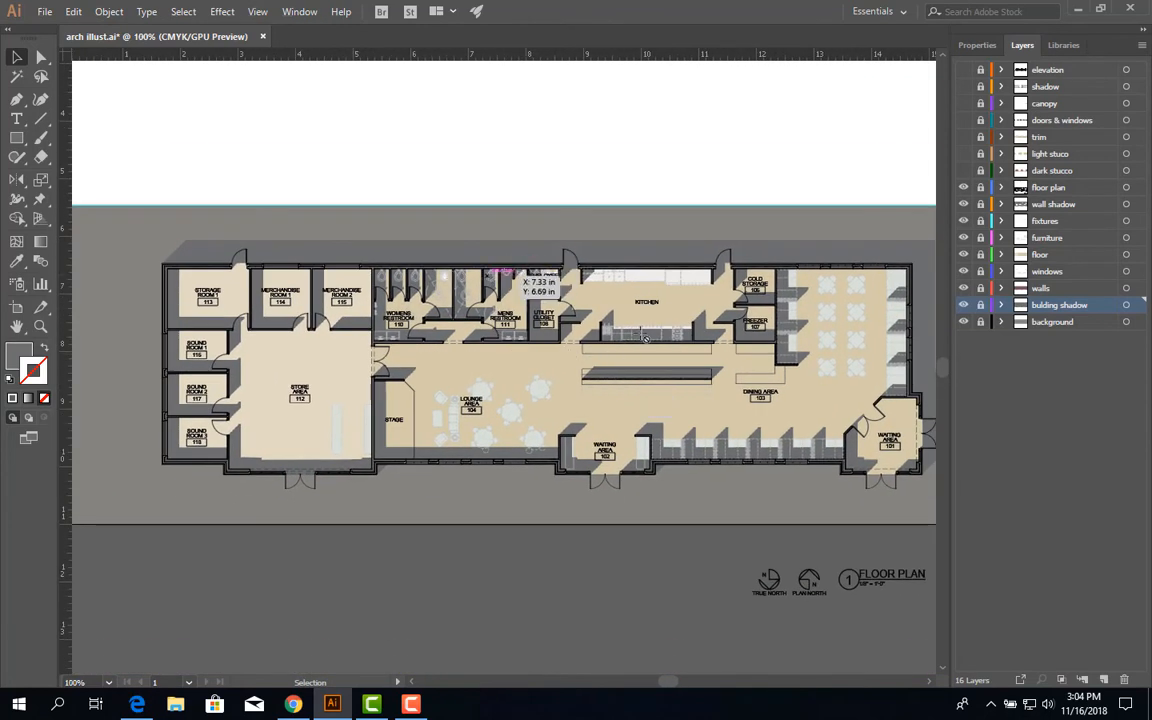
scroll(645, 333, "down", 1)
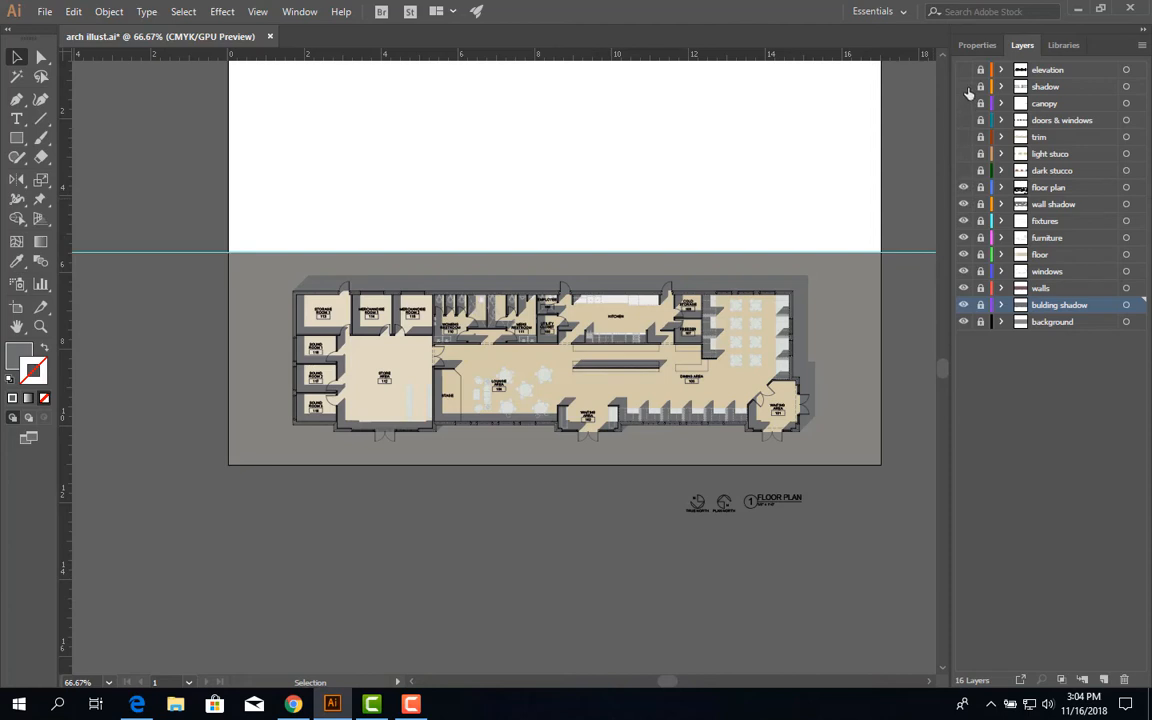
- Show the hidden elevation, shadow, canopy, doors & windows, trim, light stuco and dark stucco layers above the floor plan
left_click(963, 187)
left_click_drag(663, 208, 630, 300)
left_click(963, 69)
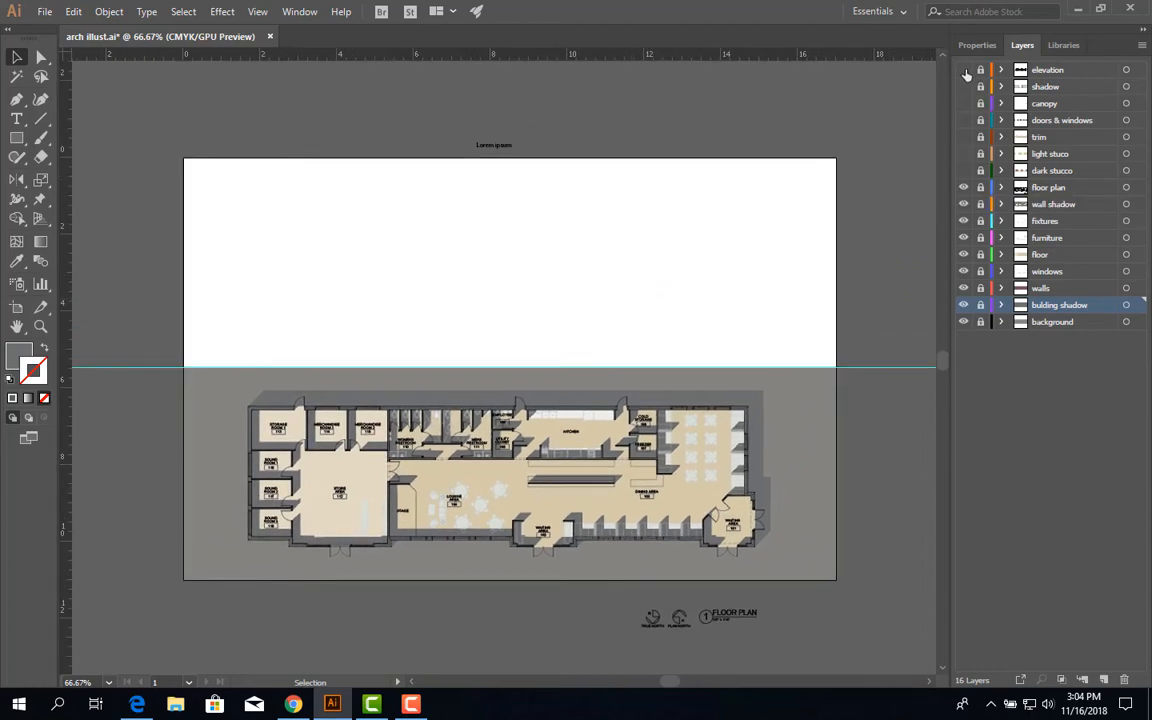
left_click(963, 86)
left_click(963, 103)
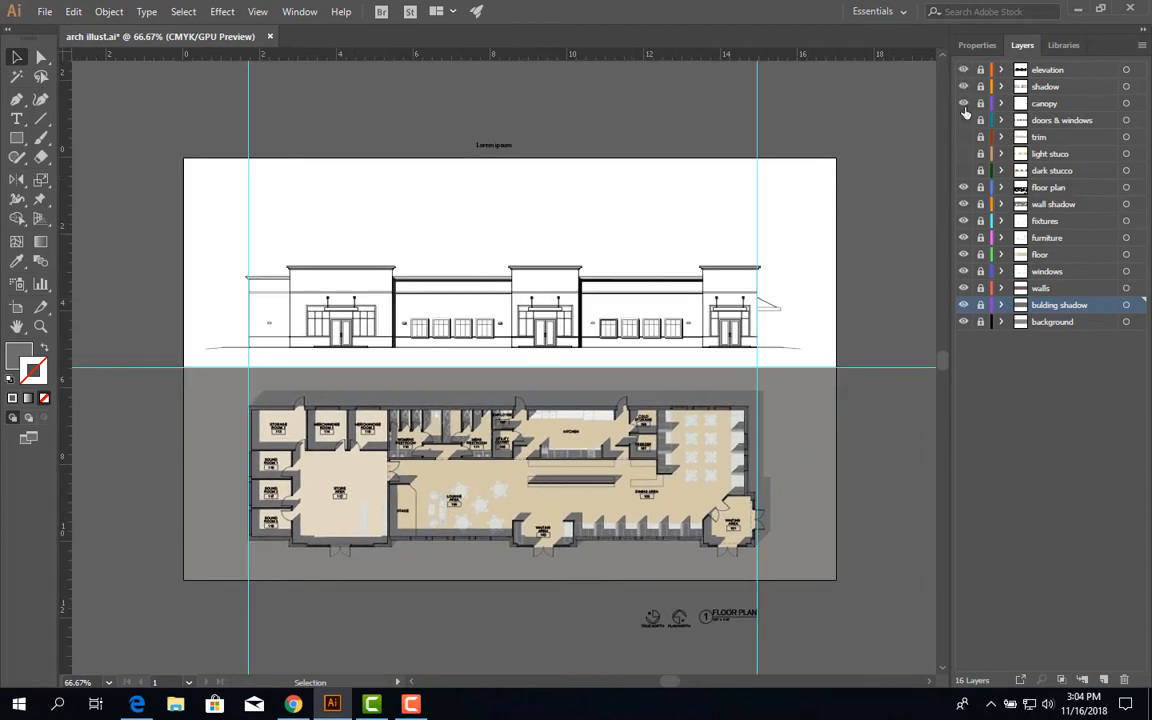
left_click(963, 120)
left_click(963, 136)
left_click(963, 153)
left_click(963, 170)
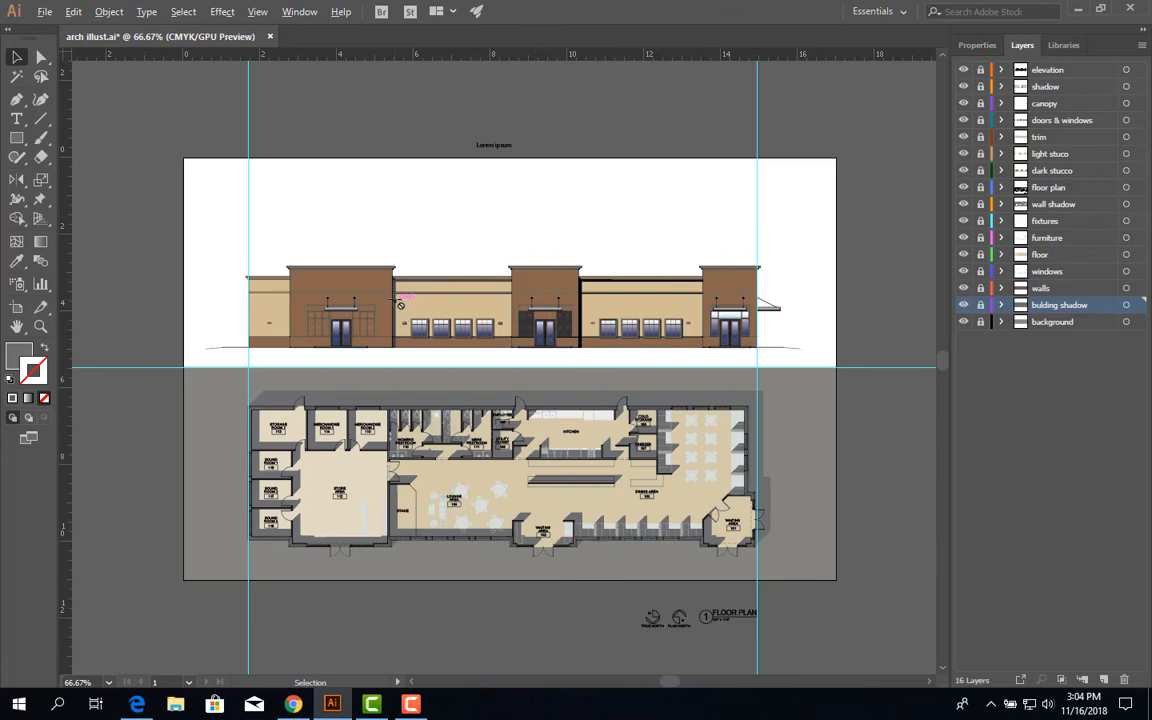
- Examine the elevation's shadows around the stucco walls and windows up close, and the elevation together with the floor plan as a whole
scroll(397, 300, "up", 3)
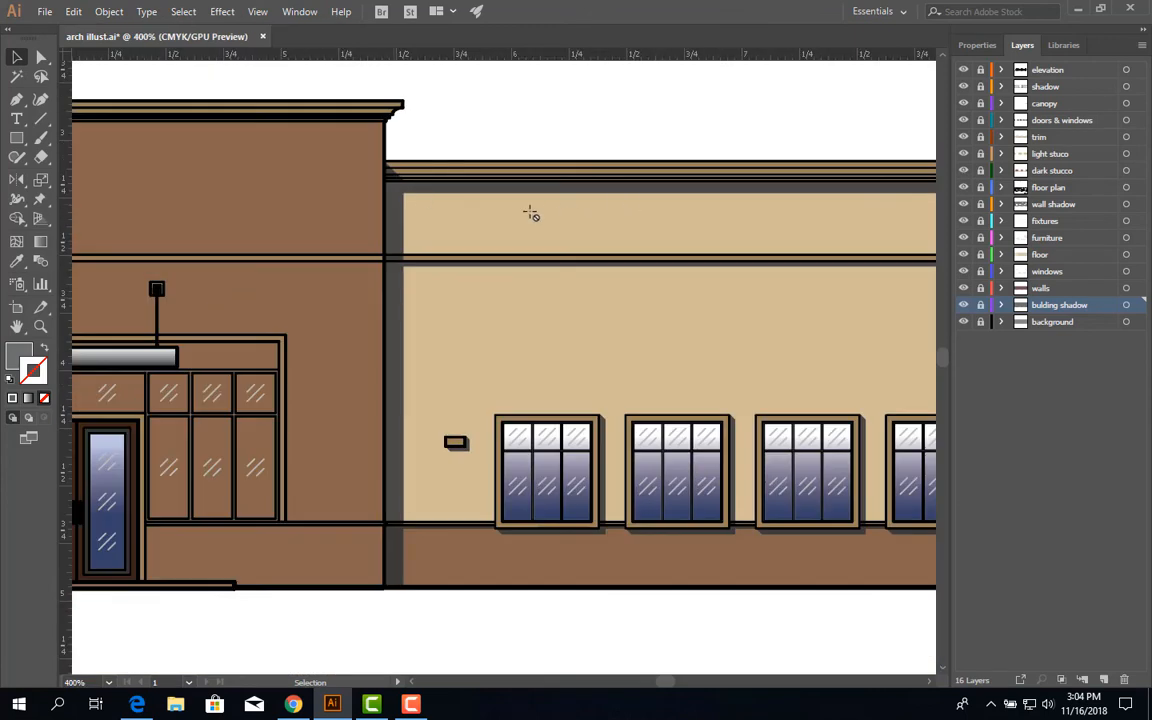
scroll(468, 462, "down", 4)
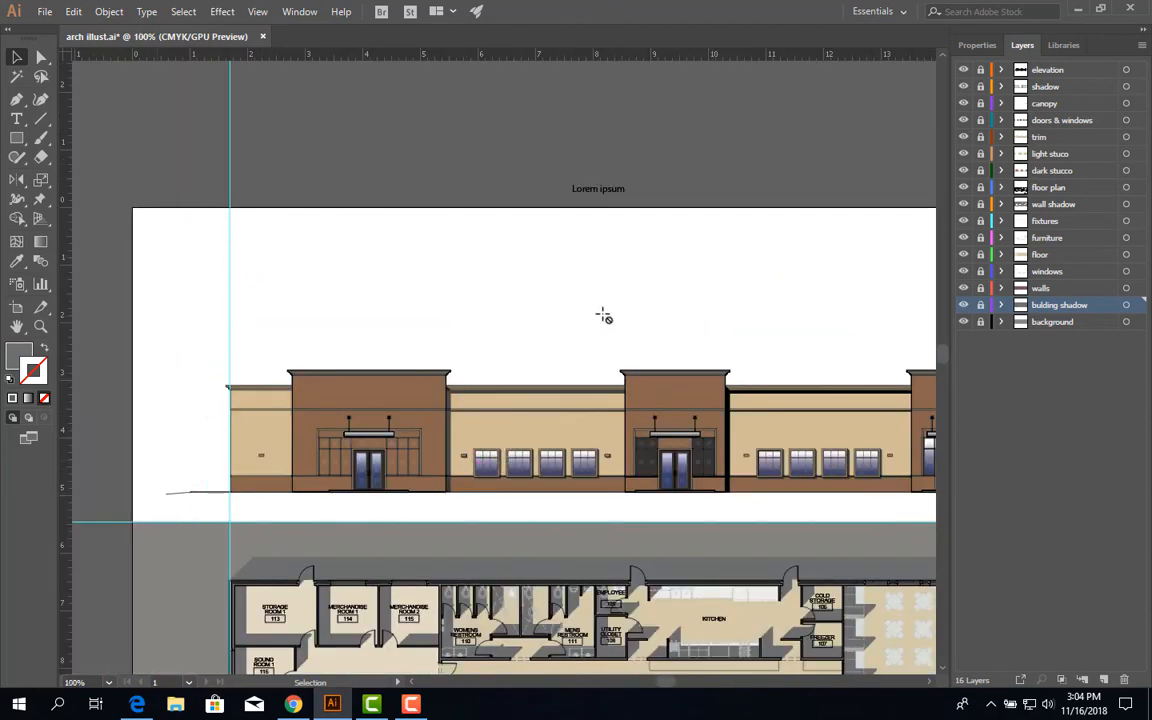
scroll(607, 306, "down", 1)
left_click_drag(709, 378, 473, 310)
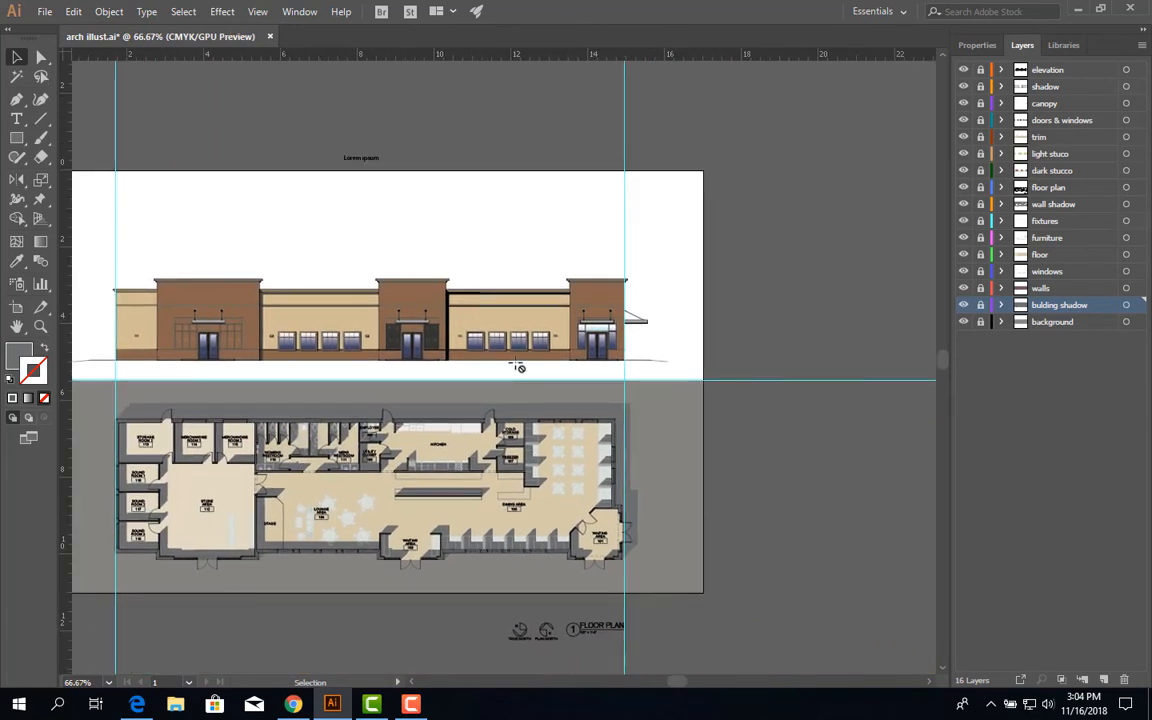
left_click_drag(450, 365, 622, 378)
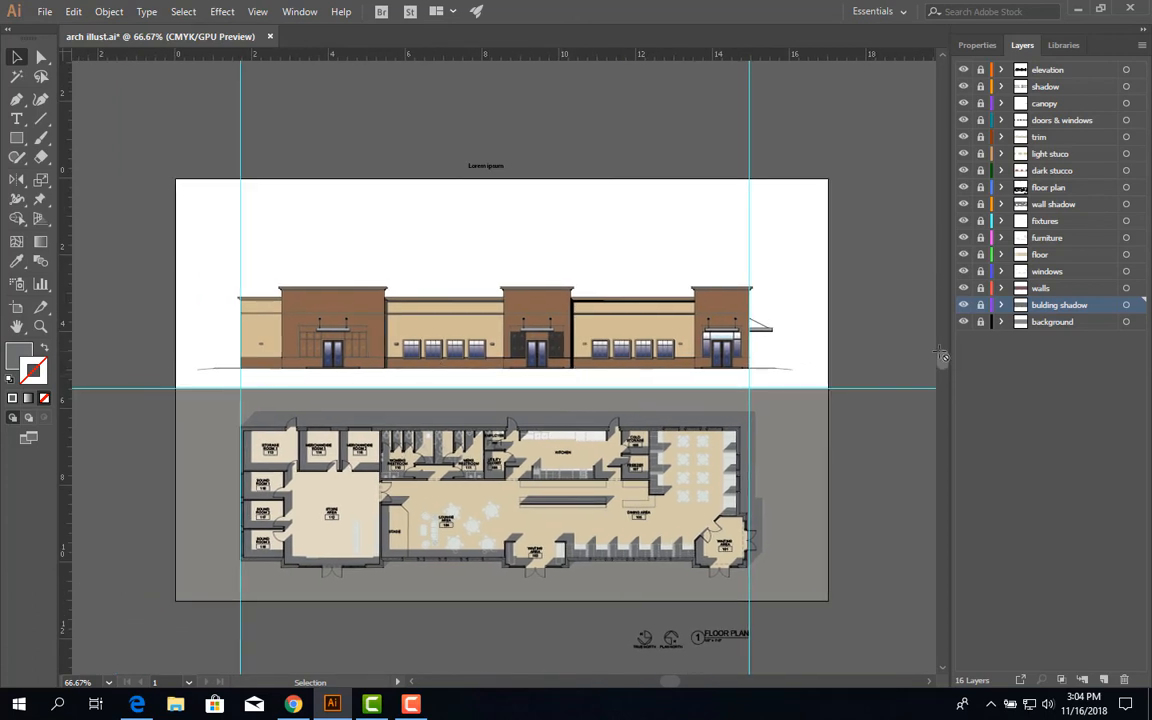